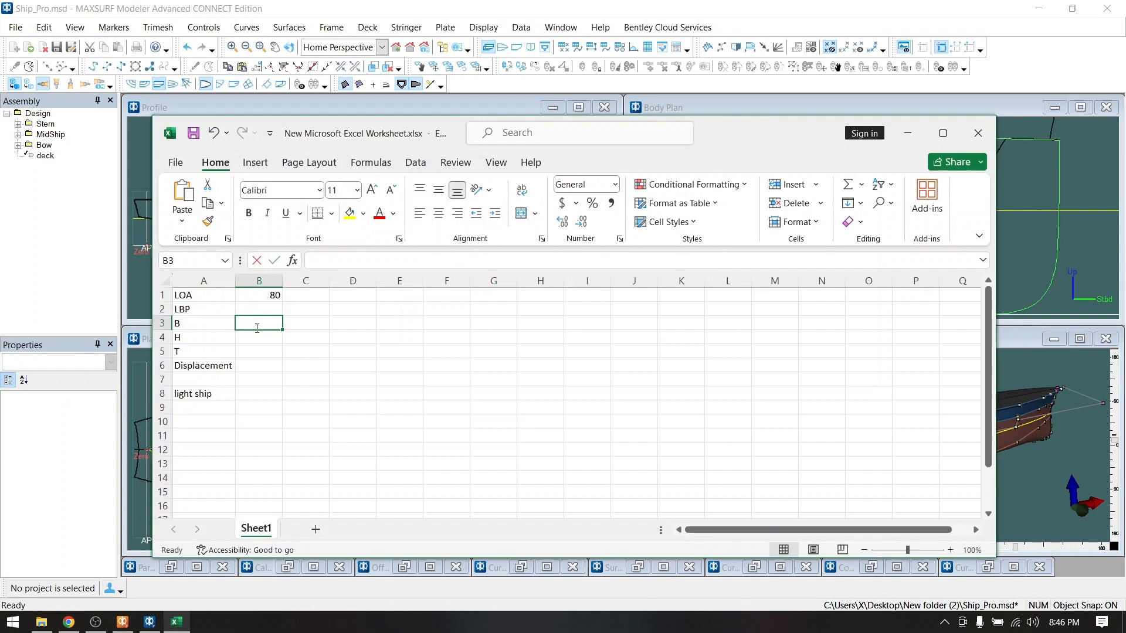
Enter 14 for B and 9 for H in the ship particulars worksheet
{"action": "type", "text": "14"}
{"action": "key", "text": "Return"}
{"action": "type", "text": "7"}
{"action": "left_click_drag", "start_coordinate": [720, 132], "coordinate": [773, 55]}
{"action": "key", "text": "BackSpace"}
{"action": "type", "text": "9"}
{"action": "left_click", "coordinate": [352, 317]}
{"action": "left_click", "coordinate": [304, 293]}
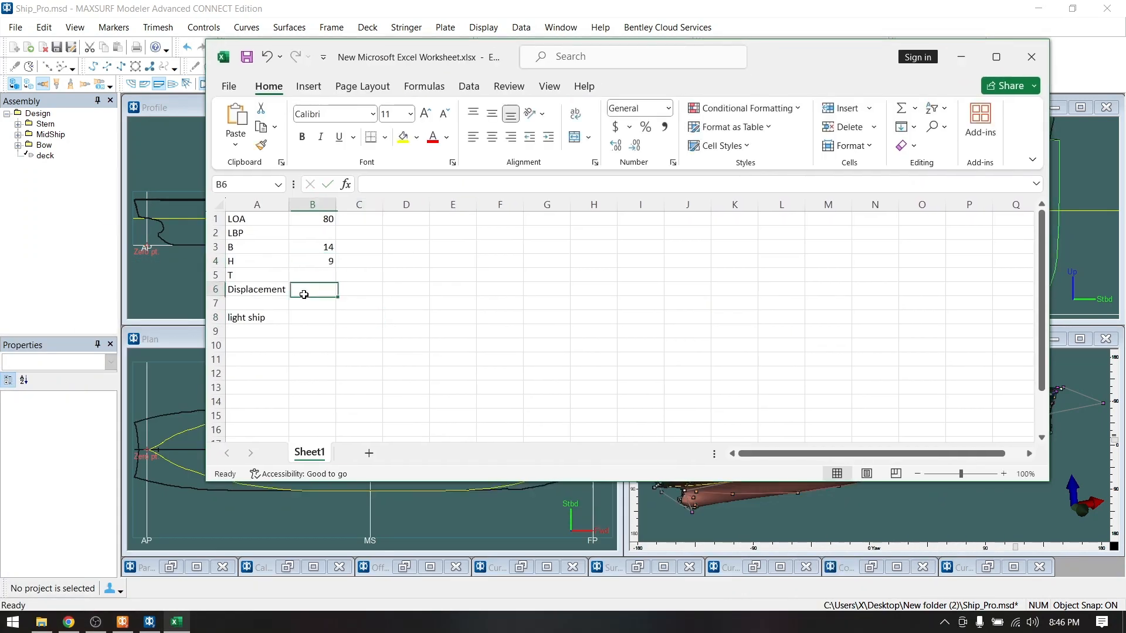
Switch to MAXSURF Modeler and check the forward perpendicular and DWL values in the Frame of Reference settings
{"action": "left_click", "coordinate": [956, 59]}
{"action": "left_click", "coordinate": [703, 403]}
{"action": "left_click", "coordinate": [521, 28]}
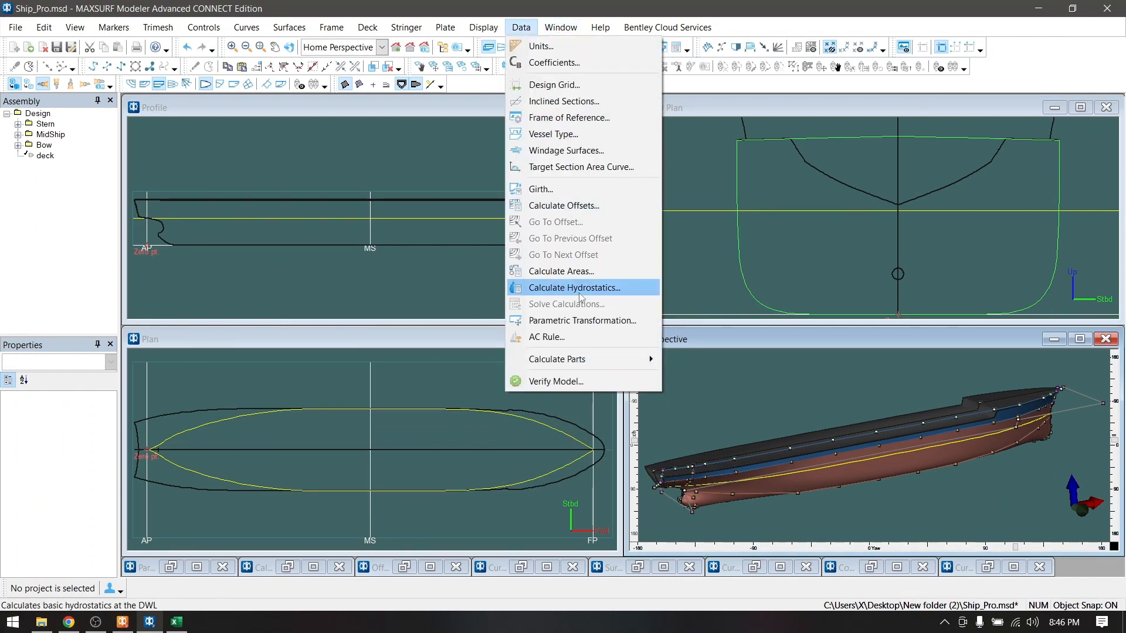
{"action": "left_click", "coordinate": [578, 119]}
{"action": "left_click_drag", "start_coordinate": [466, 382], "coordinate": [420, 423]}
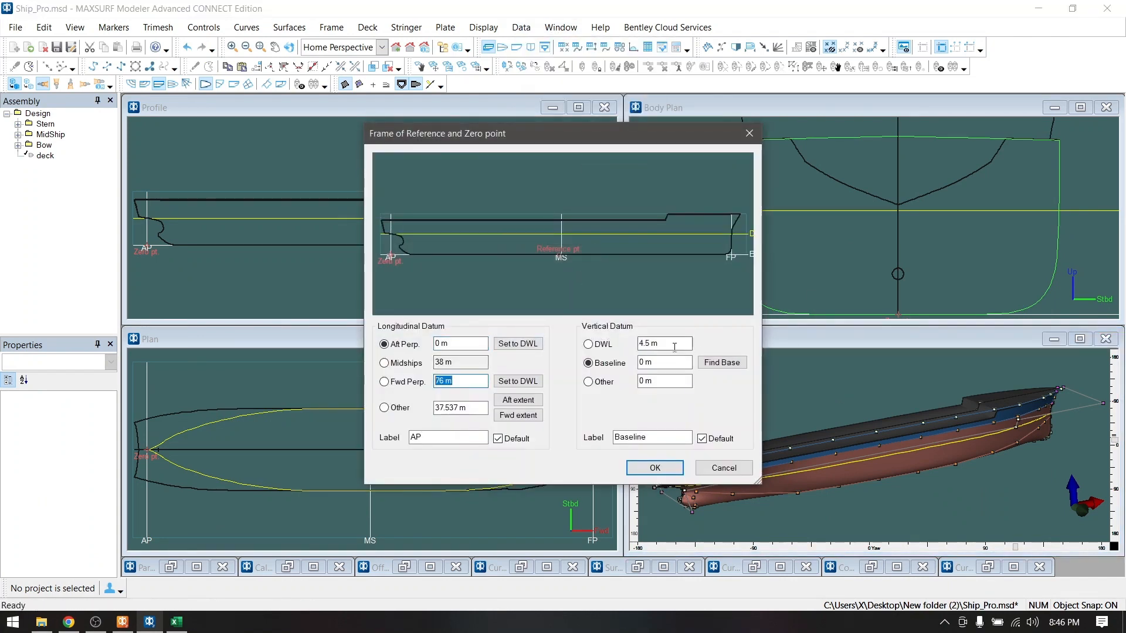
{"action": "left_click_drag", "start_coordinate": [674, 346], "coordinate": [638, 344]}
Switch to the Excel worksheet and enter 76 for LBP and 4.5 for T
{"action": "left_click", "coordinate": [177, 622]}
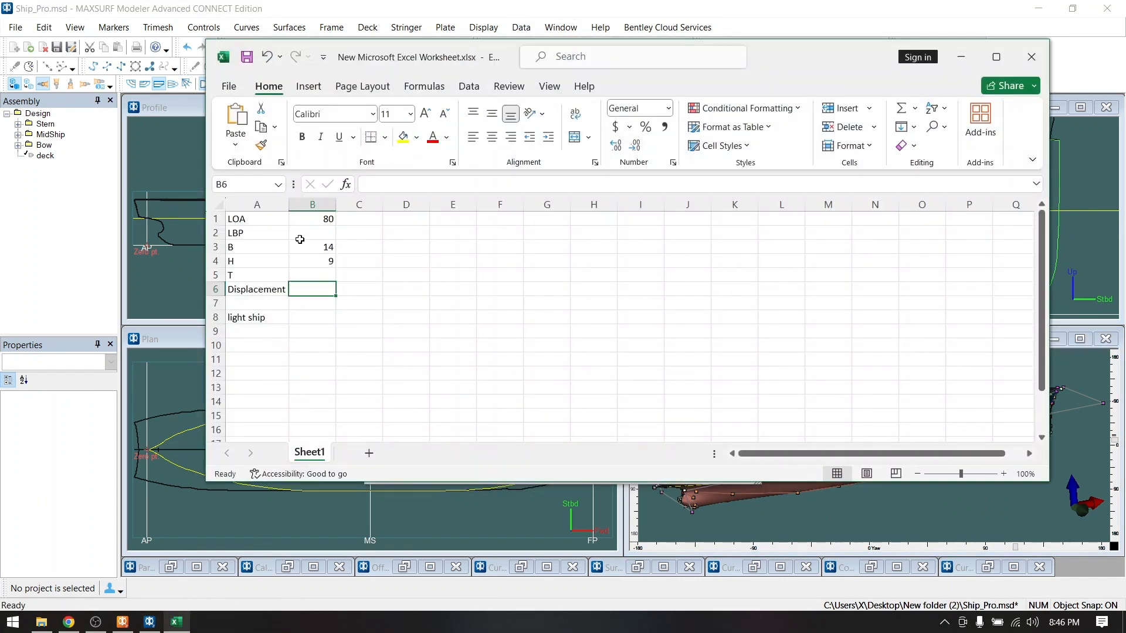
{"action": "left_click", "coordinate": [300, 238]}
{"action": "type", "text": "76"}
{"action": "left_click", "coordinate": [303, 286]}
{"action": "left_click", "coordinate": [303, 275]}
{"action": "type", "text": "4.5"}
{"action": "key", "text": "Return"}
Return to MAXSURF Modeler, accept the frame of reference and calculate the hydrostatics at the DWL
{"action": "key", "text": "alt+Tab"}
{"action": "left_click", "coordinate": [656, 471]}
{"action": "left_click", "coordinate": [521, 28]}
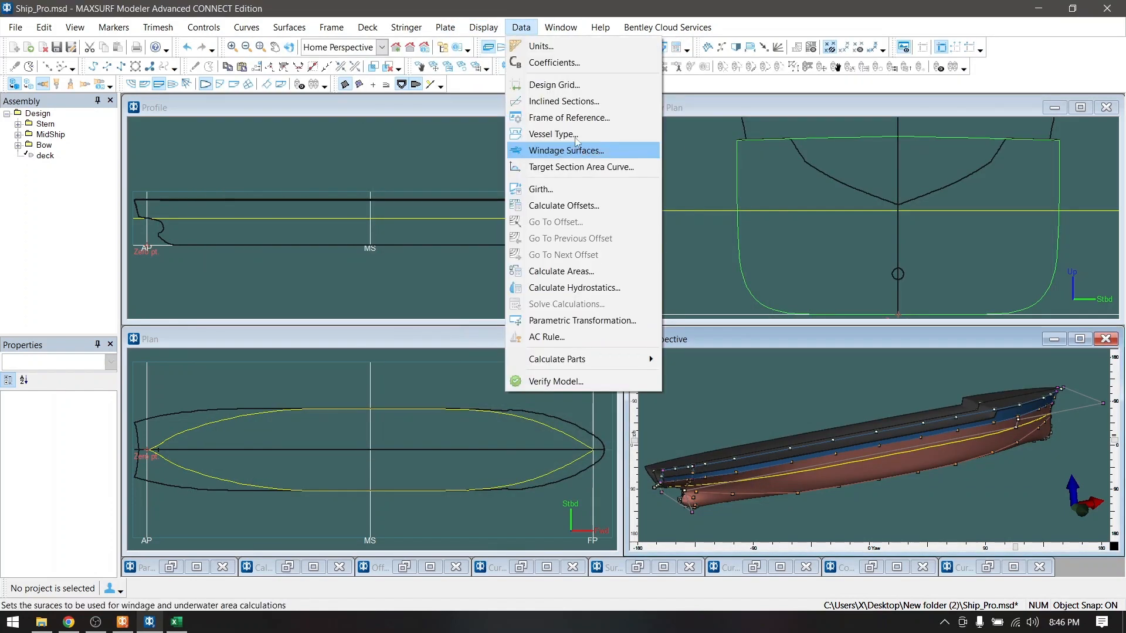
{"action": "left_click", "coordinate": [573, 287]}
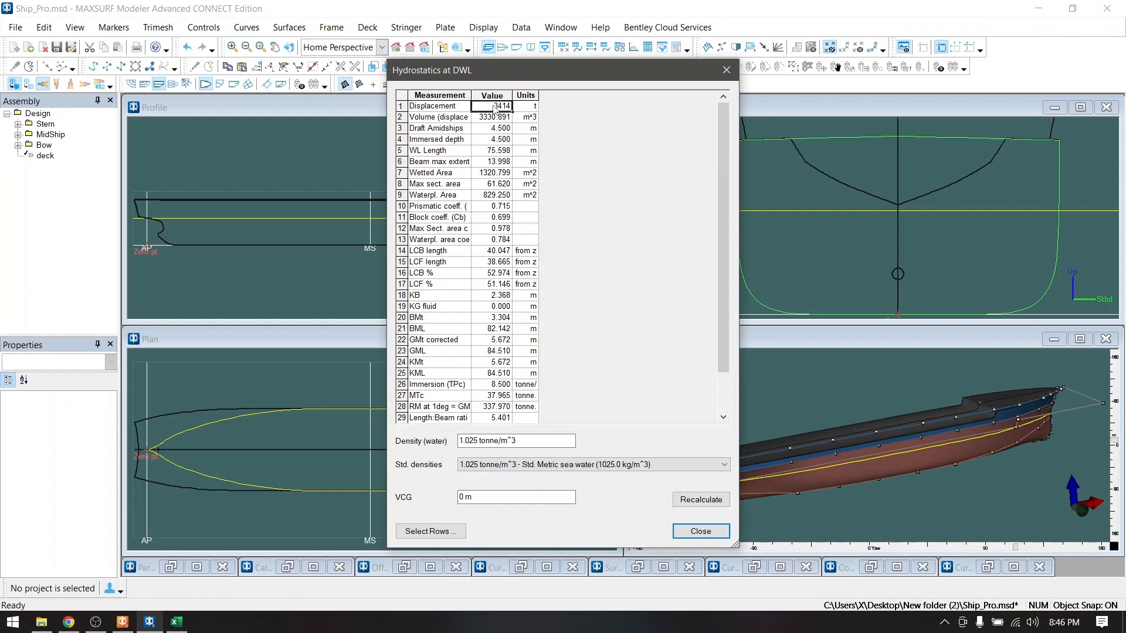
Copy the displacement value from the hydrostatics results into cell B6 of the Excel worksheet
{"action": "key", "text": "ctrl+c"}
{"action": "left_click", "coordinate": [176, 622]}
{"action": "left_click", "coordinate": [317, 316]}
{"action": "left_click", "coordinate": [317, 289]}
{"action": "key", "text": "ctrl+v"}
Calculate the light ship weight in cell B8 with the formula =.25*B6
{"action": "left_click", "coordinate": [317, 316]}
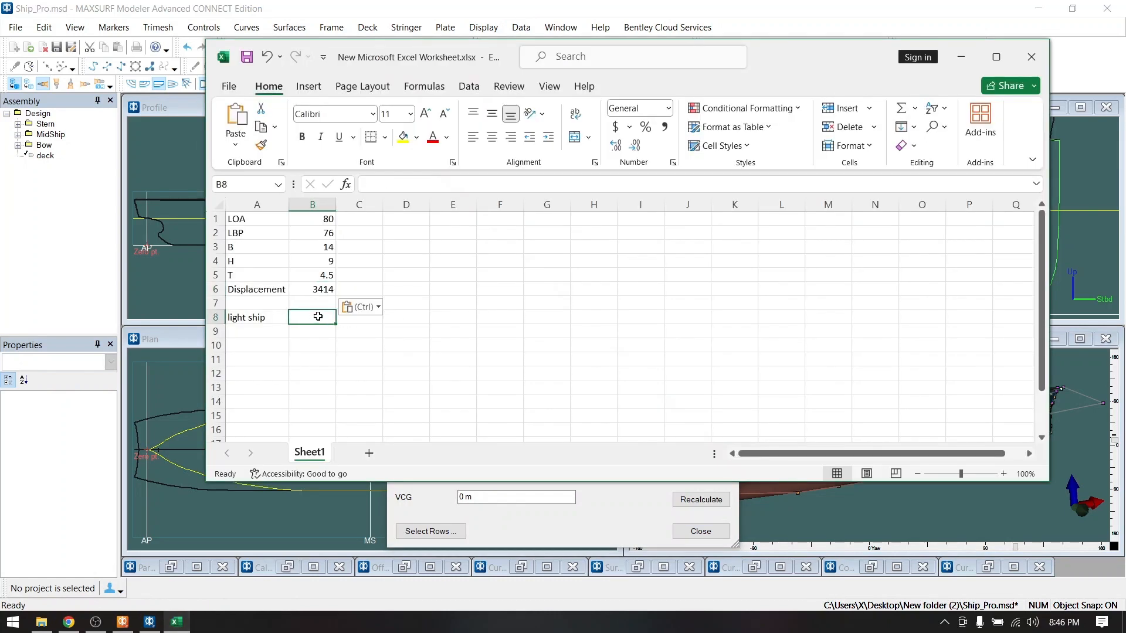
{"action": "type", "text": "=.25*B6"}
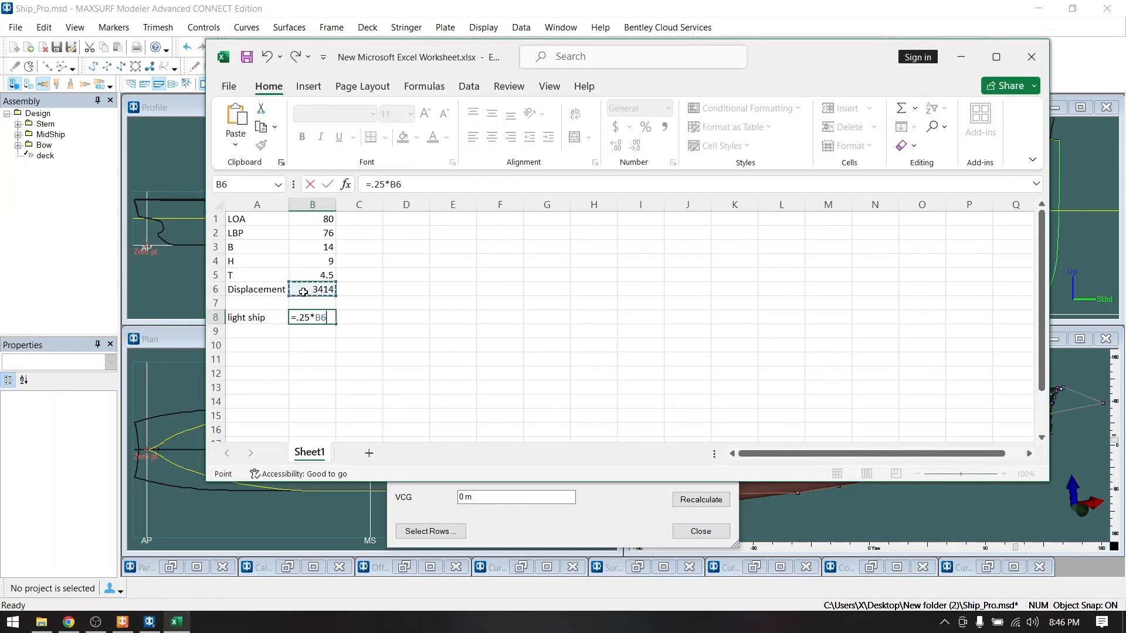
{"action": "key", "text": "Return"}
{"action": "left_click", "coordinate": [363, 316]}
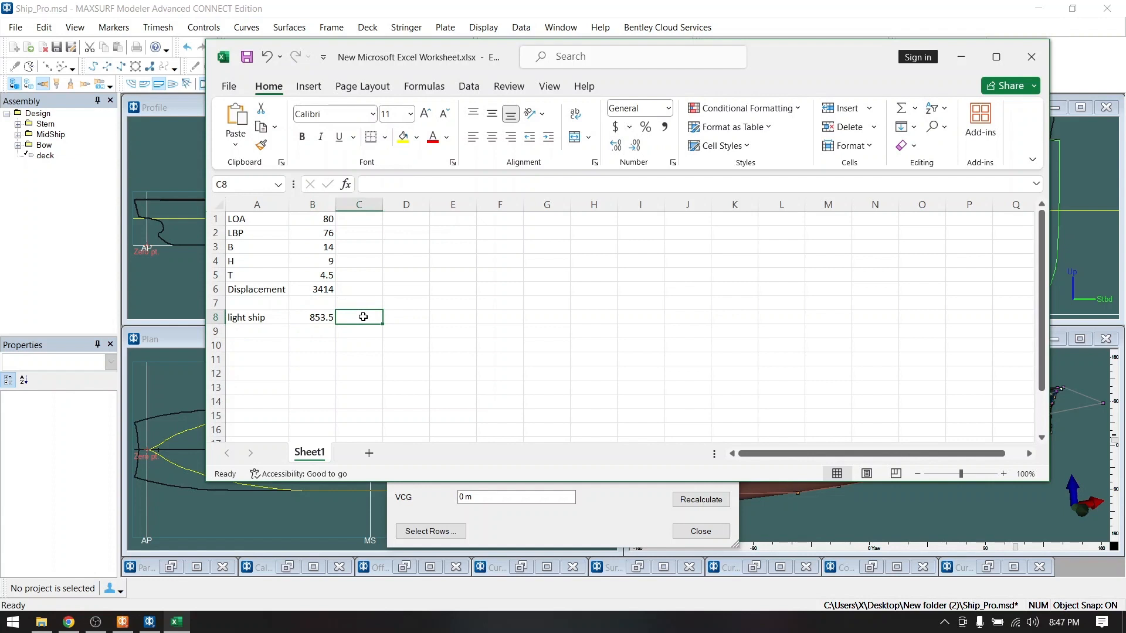
Calculate half of the LBP in cell D8 with the formula =B2/2
{"action": "left_click", "coordinate": [405, 317]}
{"action": "type", "text": "="}
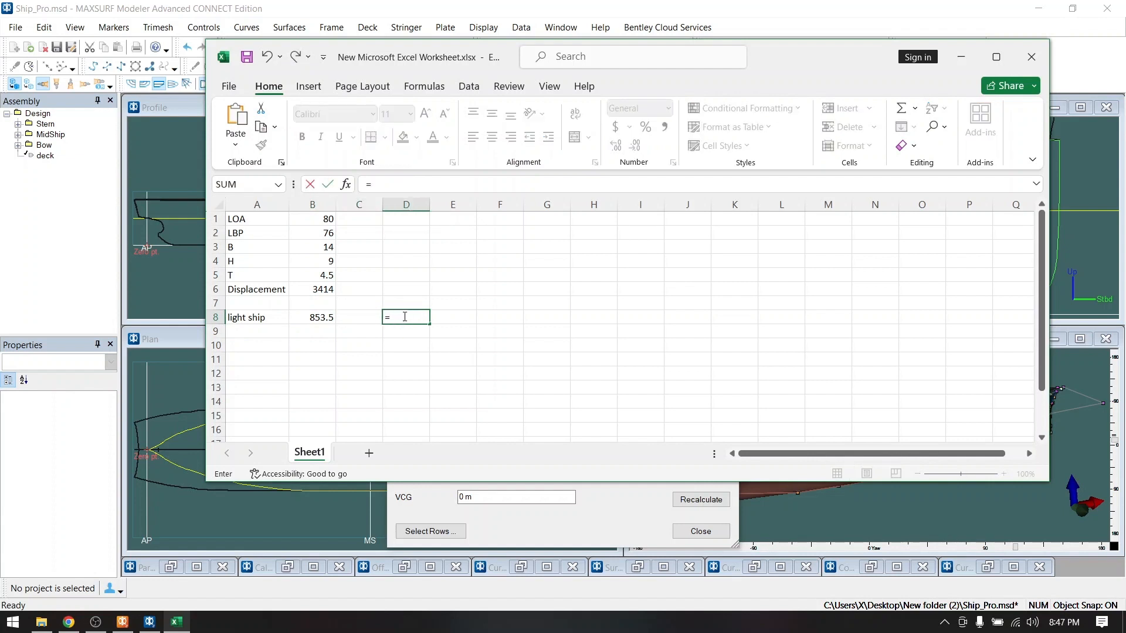
{"action": "left_click", "coordinate": [329, 233]}
{"action": "type", "text": "/2"}
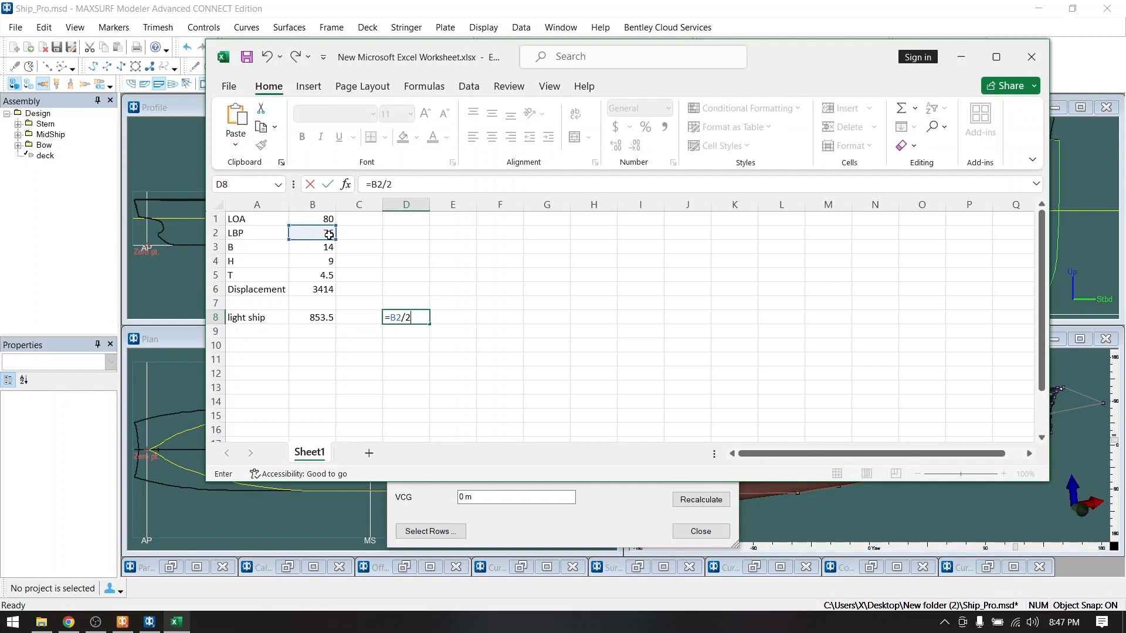
{"action": "key", "text": "Tab"}
Copy the T value from cell B5 into cell F8 of the light ship row
{"action": "left_click", "coordinate": [501, 317]}
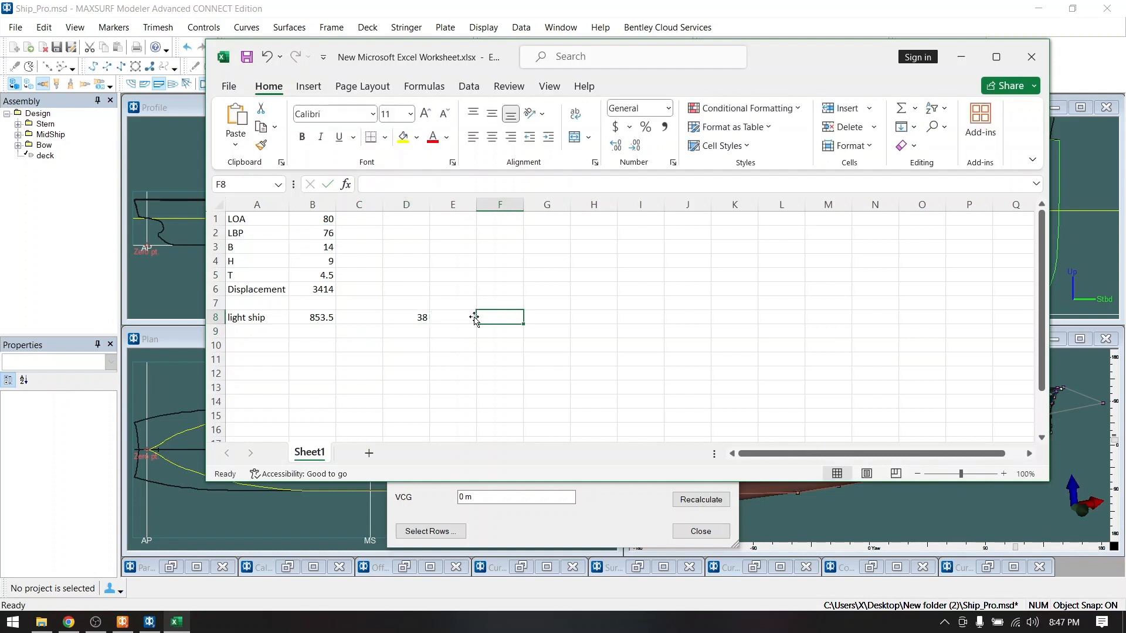
{"action": "left_click", "coordinate": [322, 275]}
{"action": "key", "text": "ctrl+c"}
{"action": "left_click", "coordinate": [495, 321]}
{"action": "key", "text": "ctrl+v"}
{"action": "left_click", "coordinate": [345, 286]}
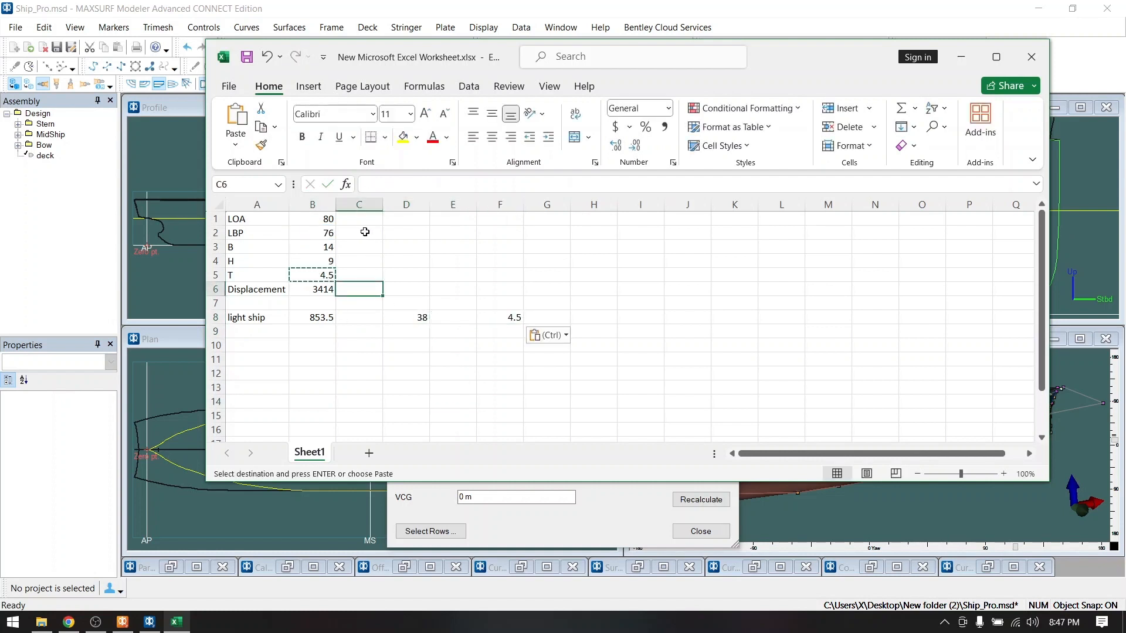
Calculate half of the beam B in cell C3
{"action": "left_click", "coordinate": [403, 316]}
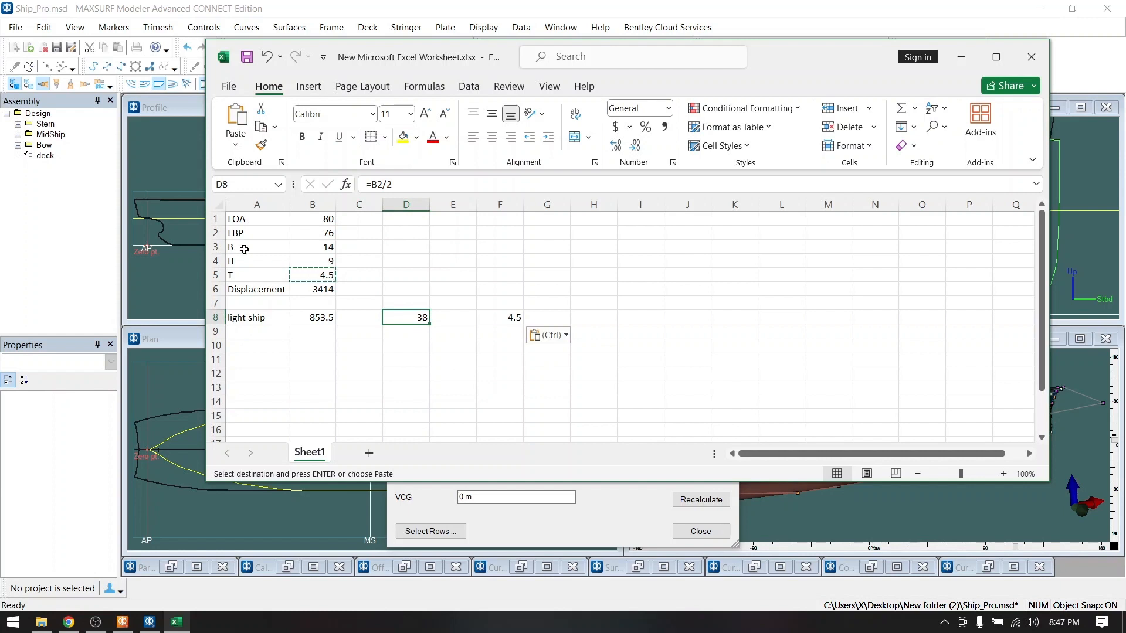
{"action": "left_click", "coordinate": [323, 261]}
{"action": "left_click", "coordinate": [371, 250]}
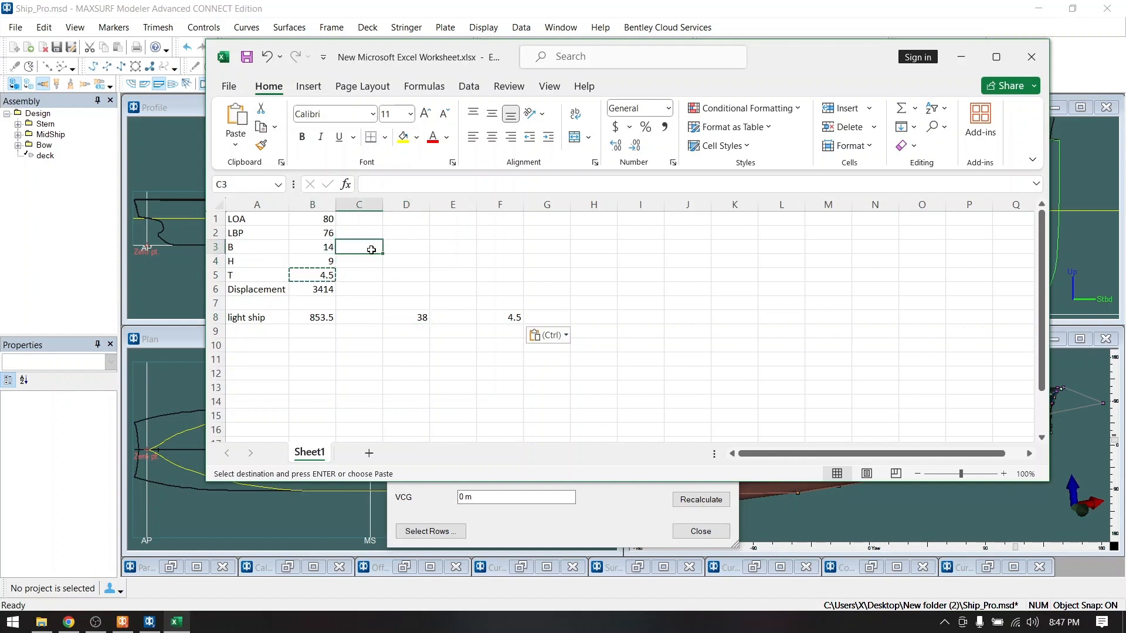
{"action": "type", "text": "=2"}
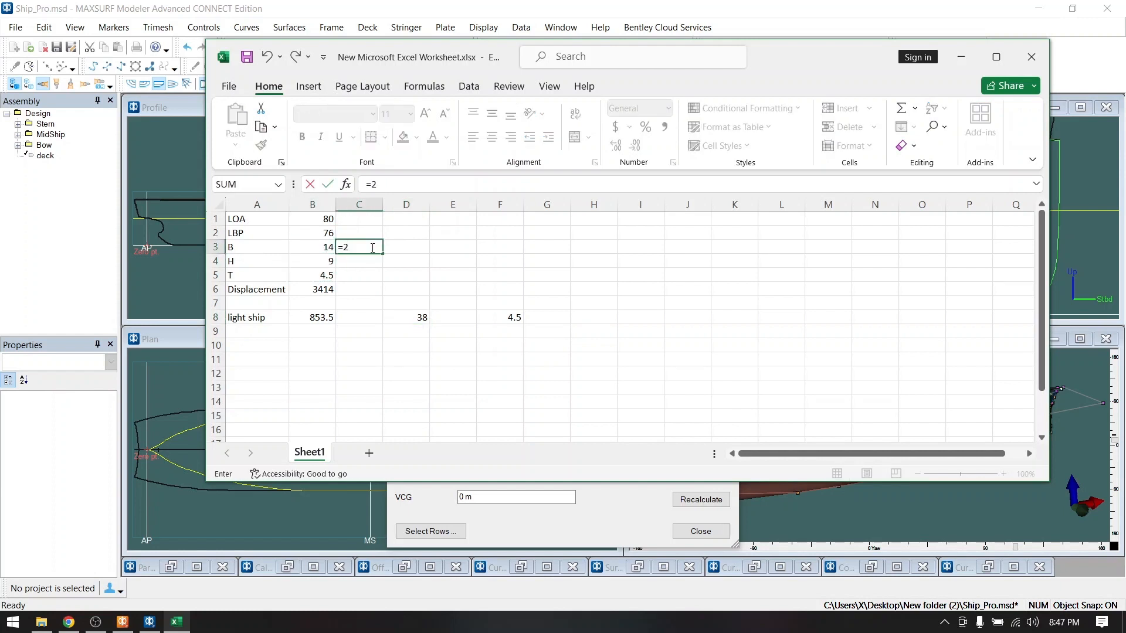
{"action": "left_click", "coordinate": [318, 247]}
{"action": "type", "text": "/2"}
{"action": "key", "text": "Return"}
{"action": "left_click", "coordinate": [402, 299]}
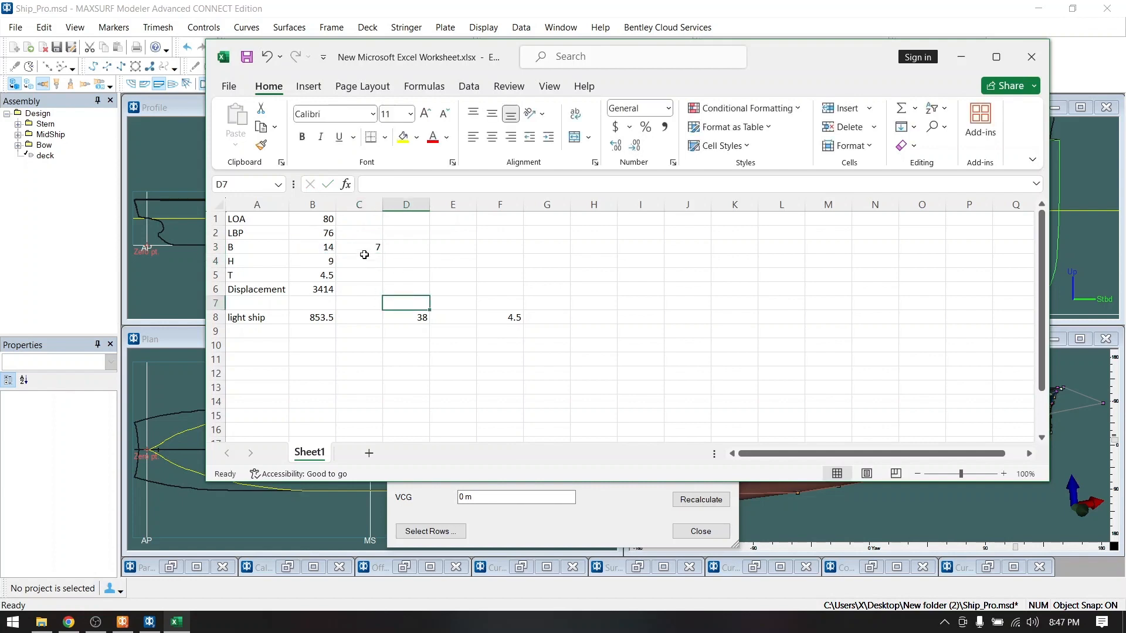
{"action": "left_click", "coordinate": [363, 252]}
Put the worksheet away, close the hydrostatics results and exit MAXSURF Modeler to continue in MAXSURF Stability
{"action": "left_click", "coordinate": [960, 57]}
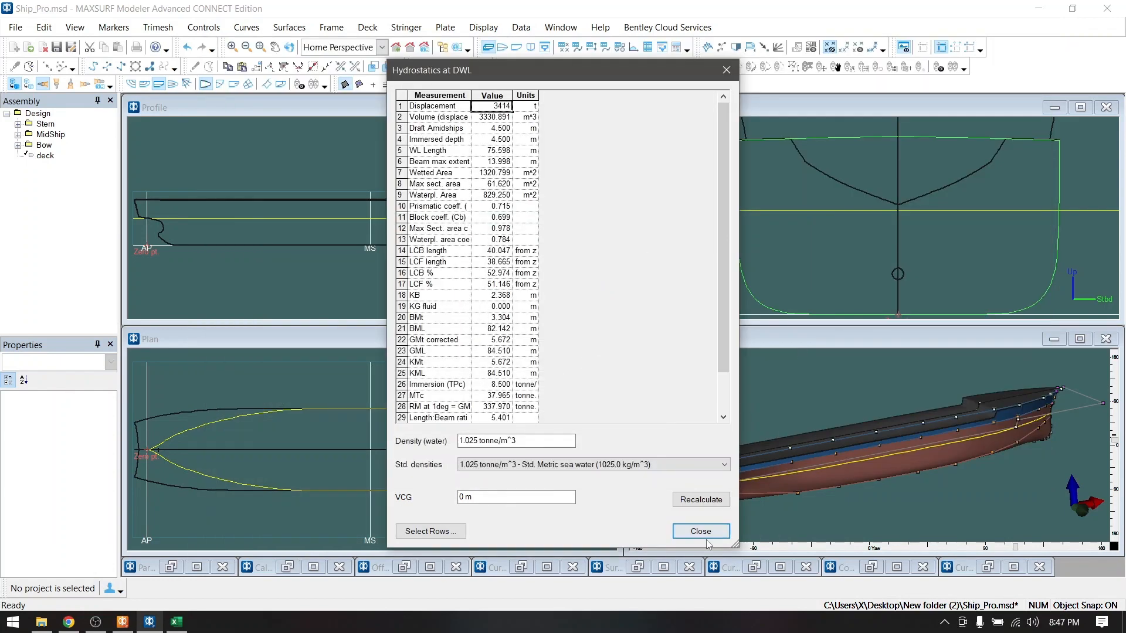
{"action": "left_click", "coordinate": [701, 531]}
{"action": "left_click", "coordinate": [1121, 6]}
{"action": "left_click", "coordinate": [511, 344]}
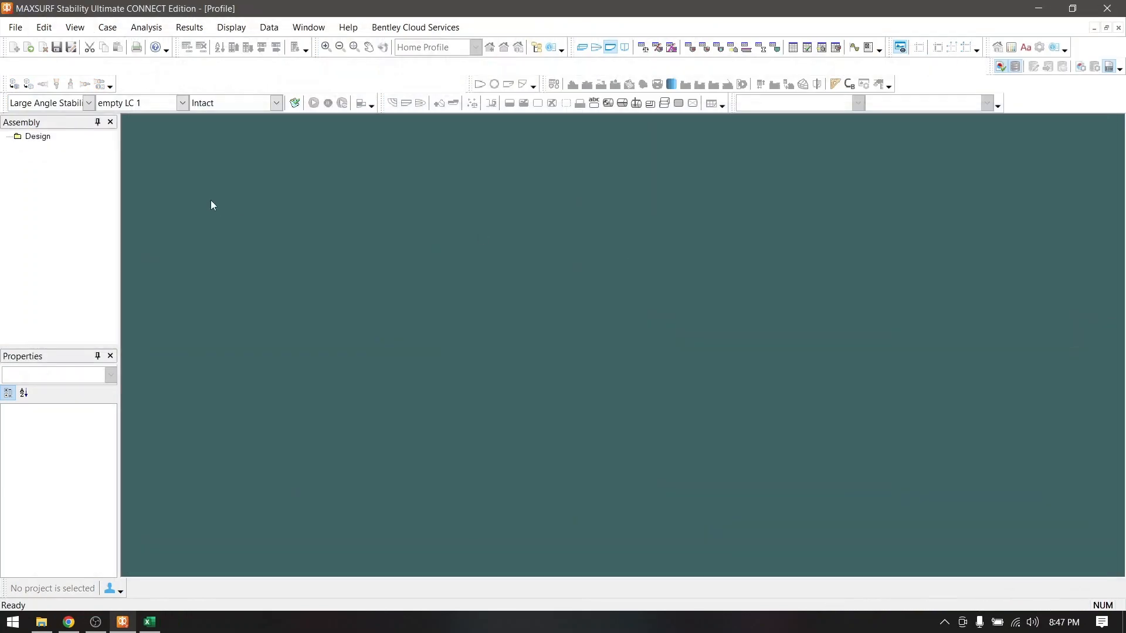
Open Ship_Pro.msd, calculating new sections with a low number of stations (approx. 50) and medium surface precision
{"action": "left_click", "coordinate": [15, 27]}
{"action": "left_click", "coordinate": [40, 62]}
{"action": "double_click", "coordinate": [171, 132]}
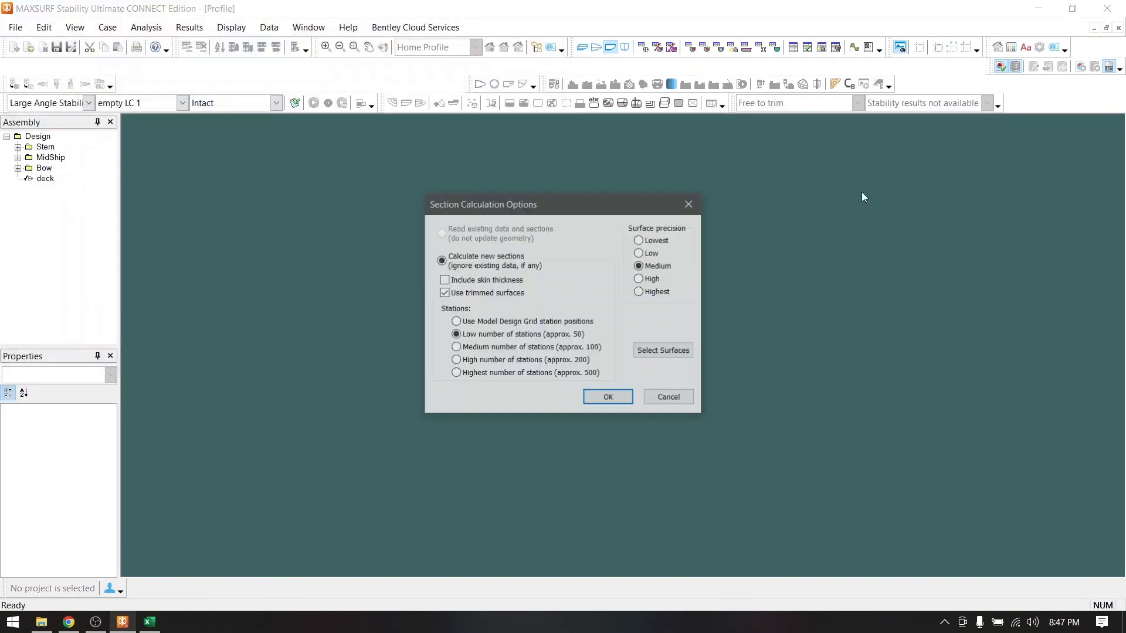
{"action": "left_click", "coordinate": [607, 398]}
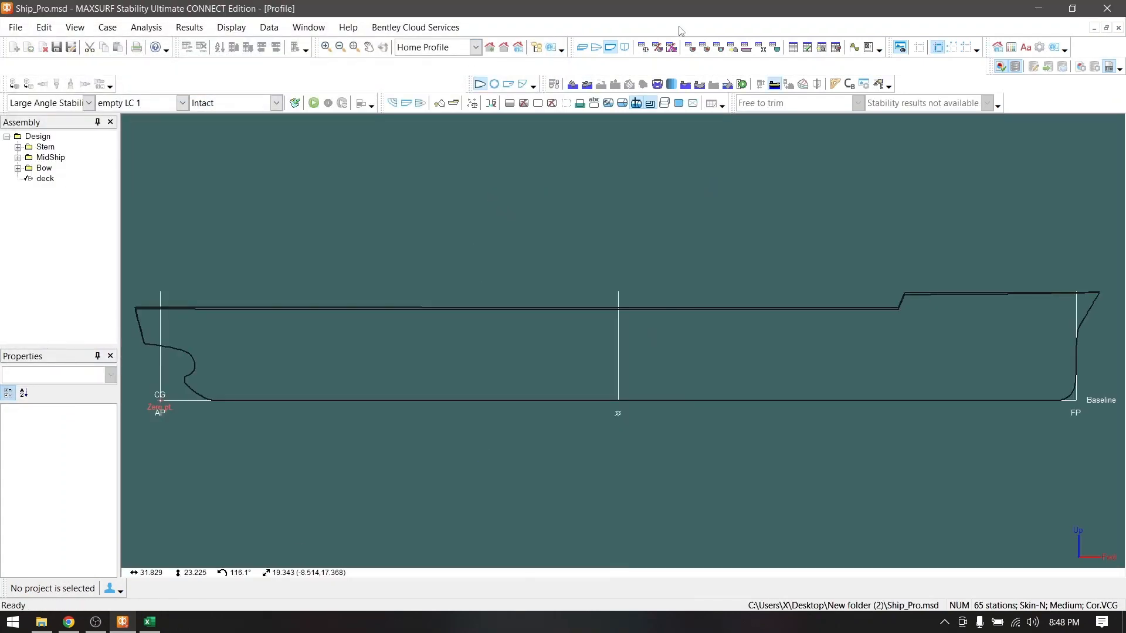
Show the Input table beside the profile view and add nine tanks to the Room Definition list
{"action": "left_click", "coordinate": [1107, 28]}
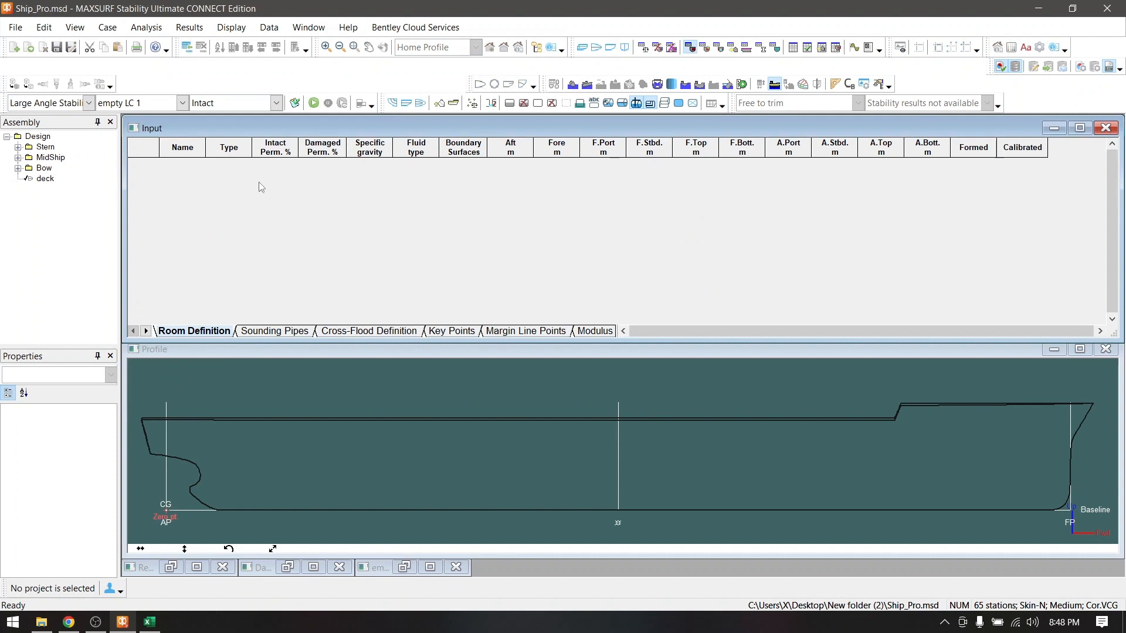
{"action": "left_click", "coordinate": [14, 48]}
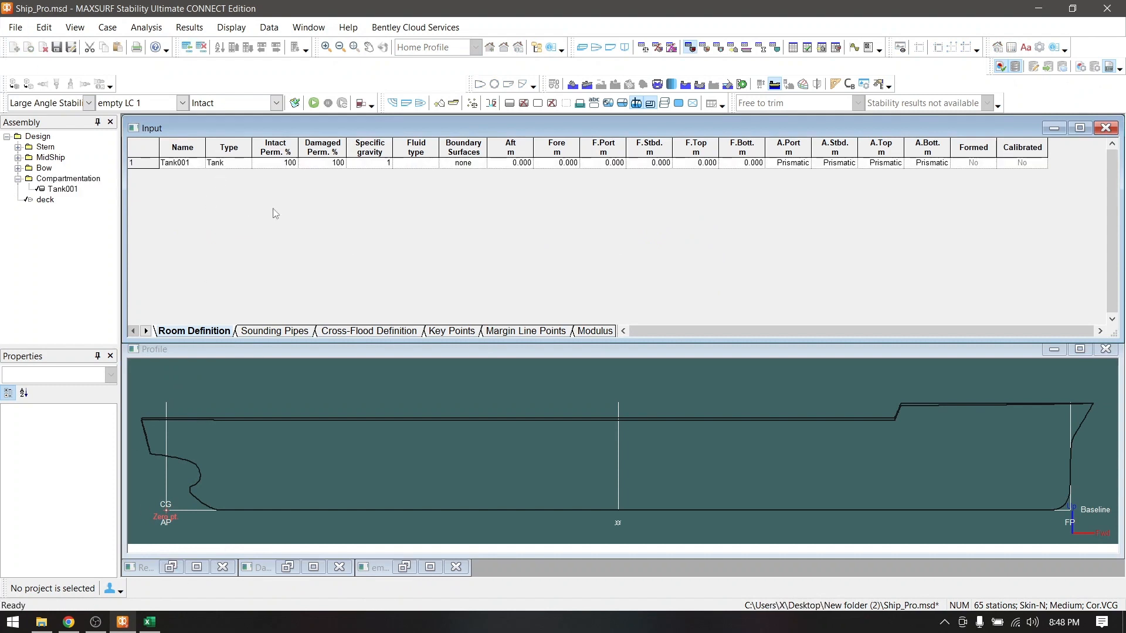
{"action": "left_click", "coordinate": [183, 164]}
{"action": "key", "text": "ctrl+a"}
{"action": "key", "text": "ctrl+a"}
{"action": "key", "text": "ctrl+a"}
{"action": "key", "text": "ctrl+a"}
{"action": "key", "text": "ctrl+a"}
{"action": "key", "text": "ctrl+a"}
{"action": "key", "text": "ctrl+a"}
{"action": "key", "text": "ctrl+a"}
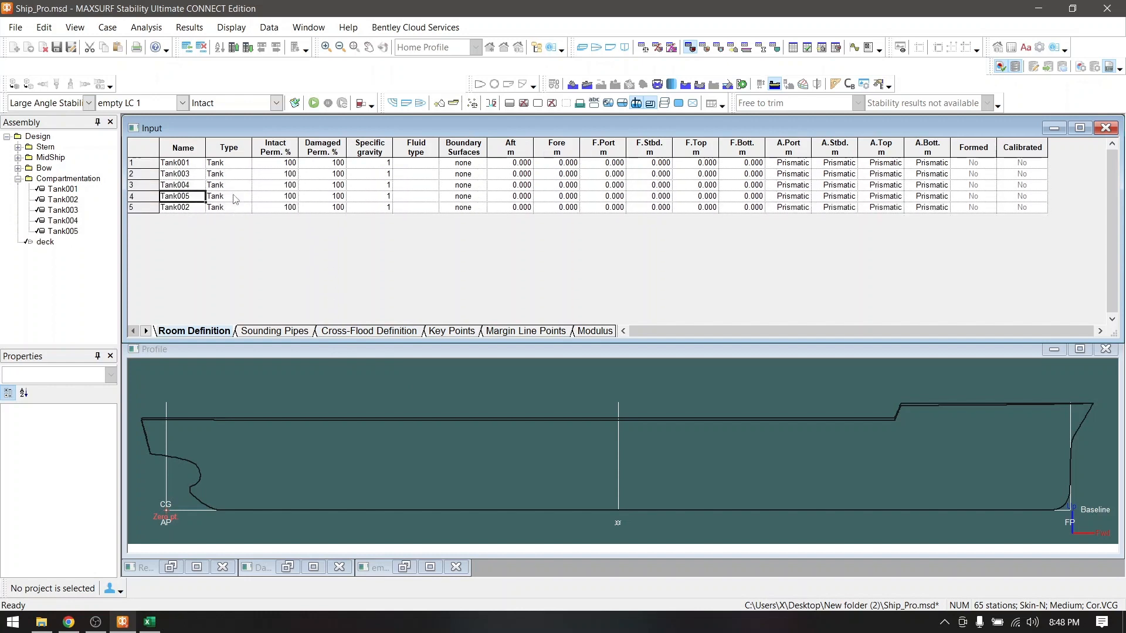
Name the first three rooms APT, FRESH WATAR and FUEL
{"action": "left_click", "coordinate": [189, 163]}
{"action": "type", "text": "APT"}
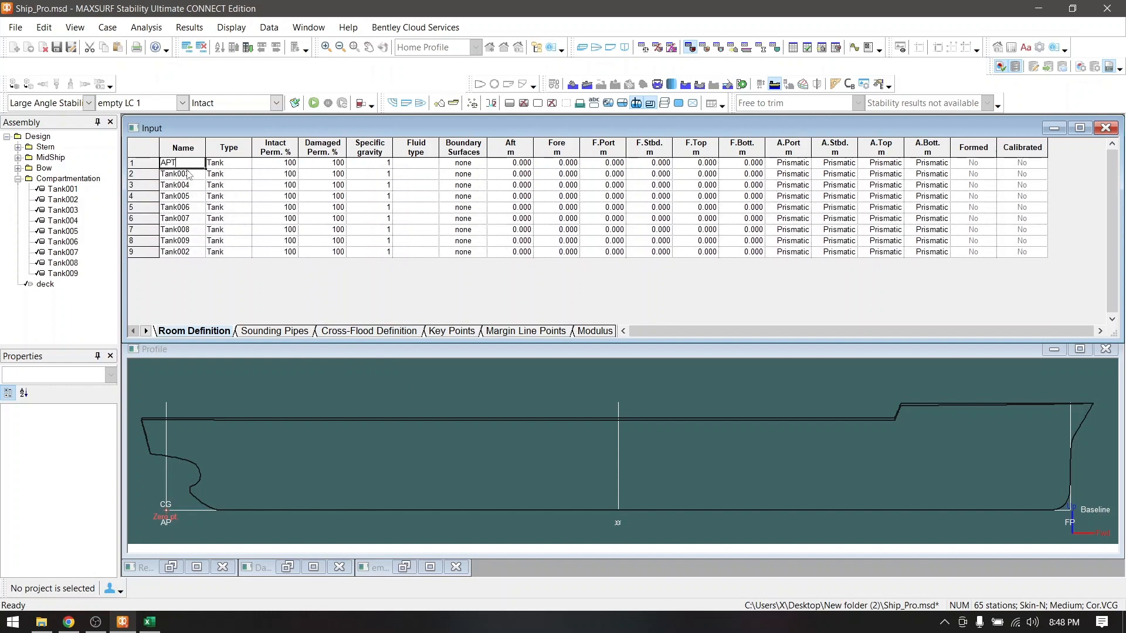
{"action": "left_click", "coordinate": [189, 174]}
{"action": "type", "text": "FRESH"}
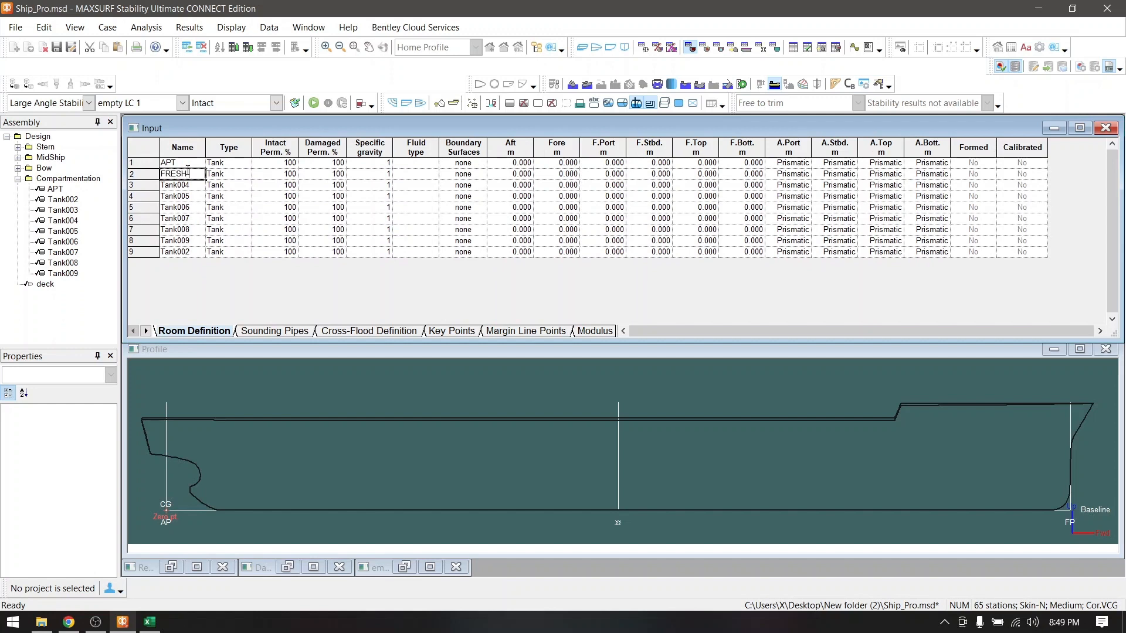
{"action": "type", "text": "E WATAR"}
{"action": "key", "text": "Return"}
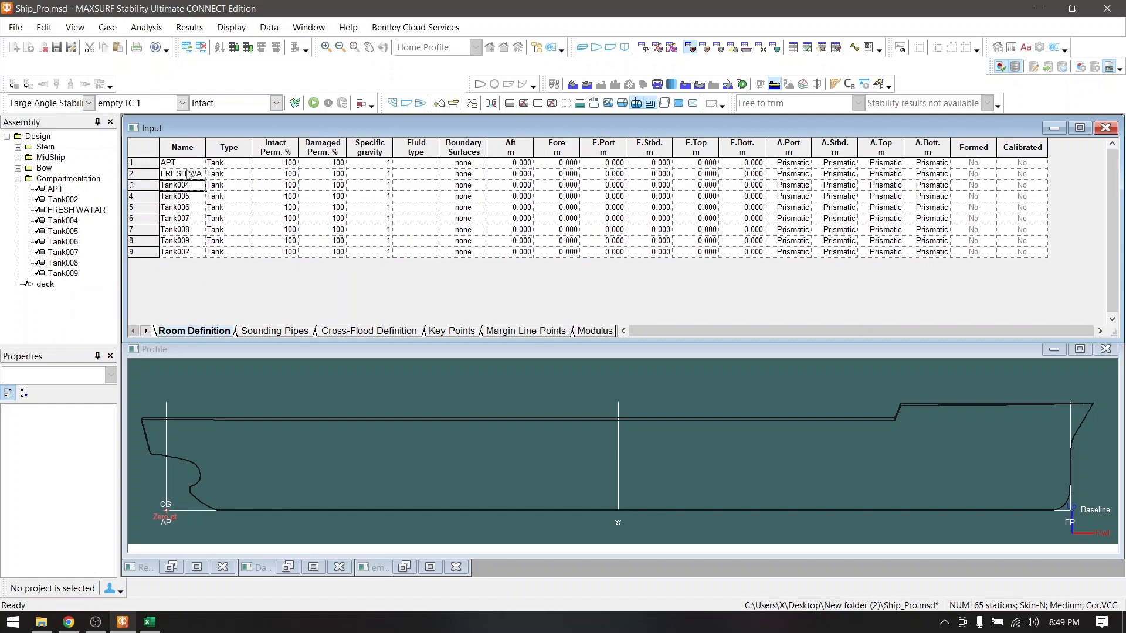
{"action": "type", "text": "FUEL"}
{"action": "key", "text": "Return"}
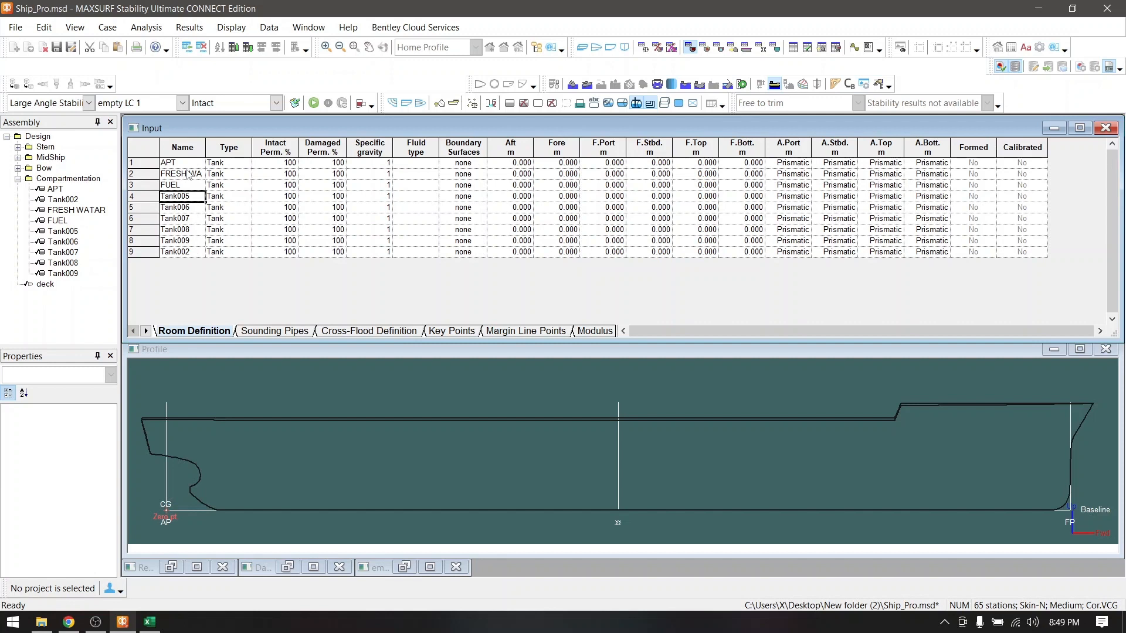
Name the fourth and fifth rooms LUBE and ENGINE ROOM
{"action": "type", "text": "ENG"}
{"action": "key", "text": "Return"}
{"action": "type", "text": "F+"}
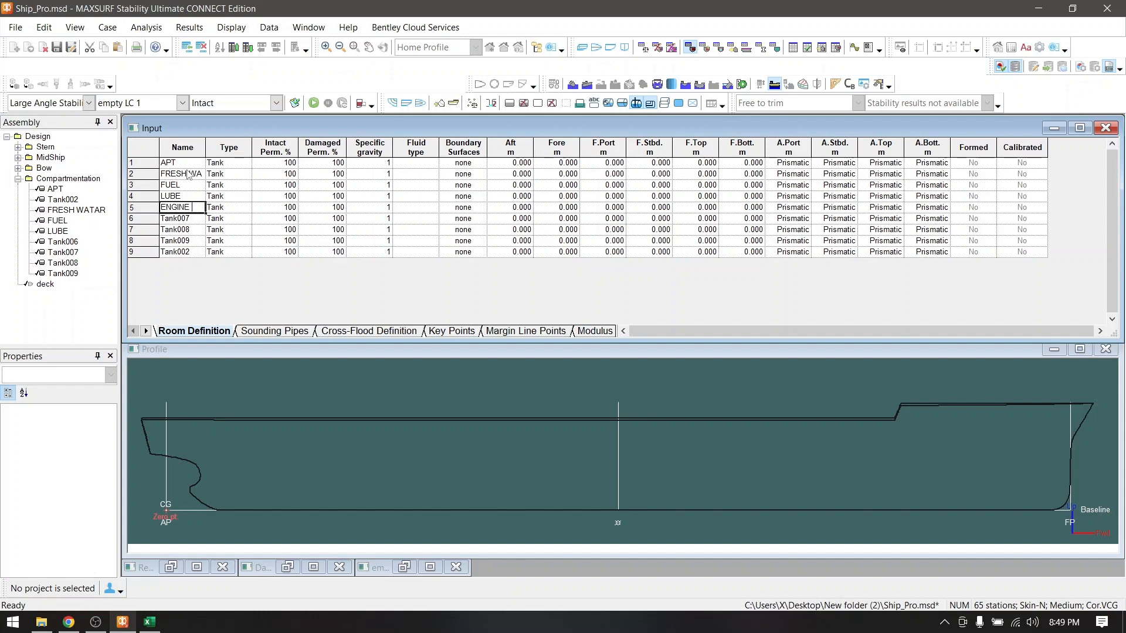
{"action": "type", "text": "MM"}
{"action": "key", "text": "BackSpace"}
{"action": "key", "text": "BackSpace"}
{"action": "type", "text": "OM"}
{"action": "key", "text": "Return"}
Name rooms six to nine CARGO1, CARGO2, CARGO3 and CARGO4, and append one more tank row
{"action": "type", "text": "C"}
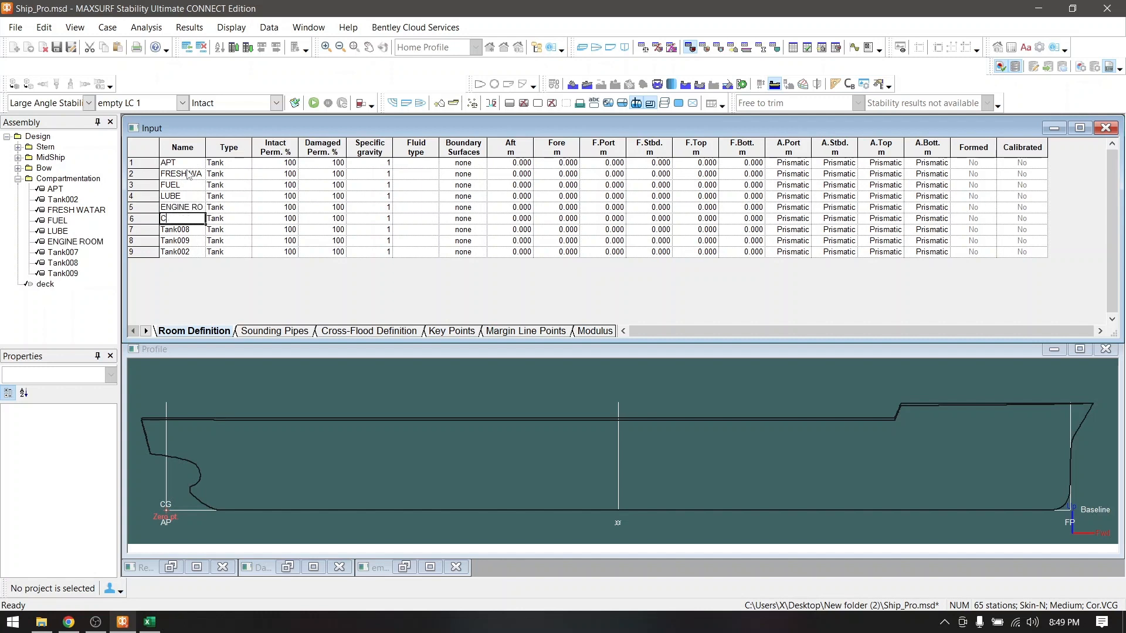
{"action": "type", "text": "ARGO1"}
{"action": "key", "text": "Return"}
{"action": "type", "text": "CA"}
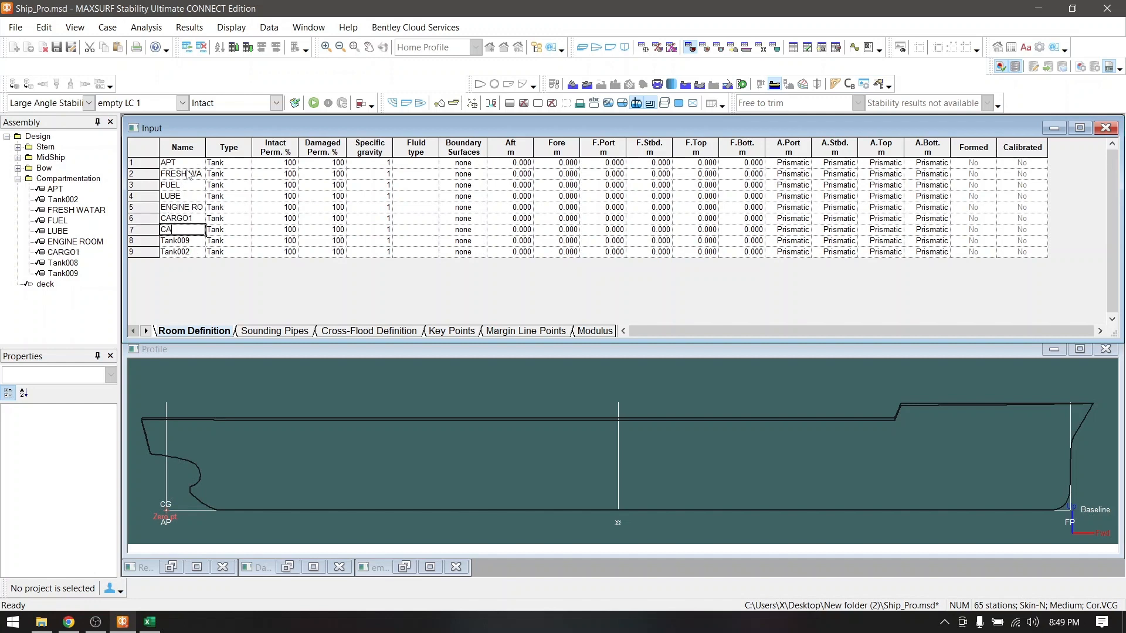
{"action": "type", "text": "RGO2"}
{"action": "key", "text": "Return"}
{"action": "type", "text": "CARGO"}
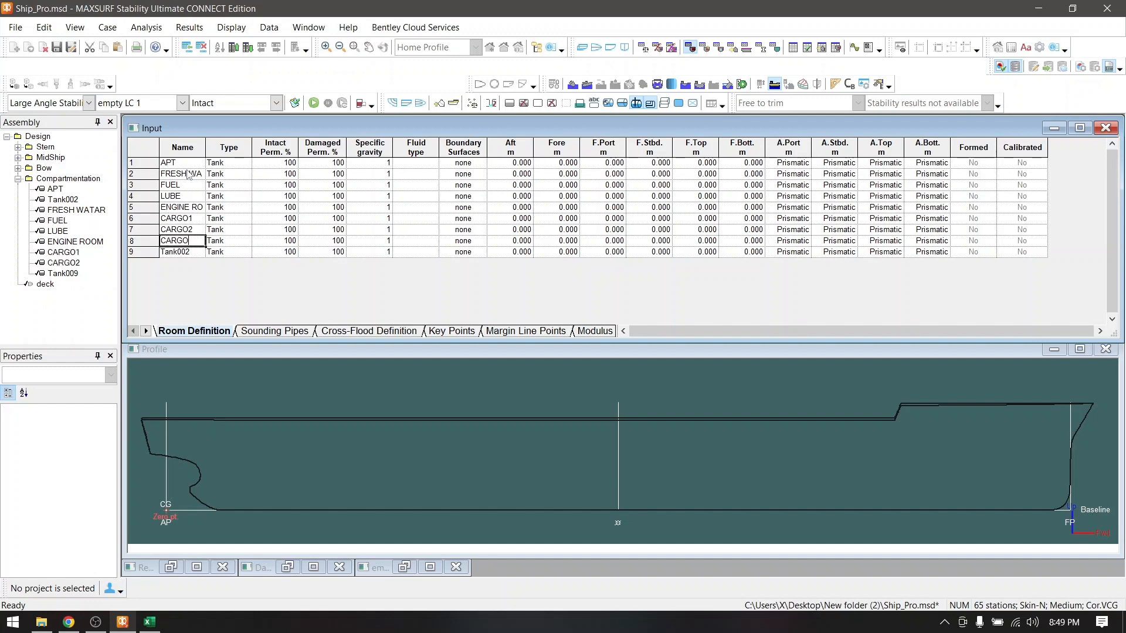
{"action": "type", "text": "3"}
{"action": "key", "text": "Return"}
{"action": "type", "text": "CARGO4"}
{"action": "key", "text": "Return"}
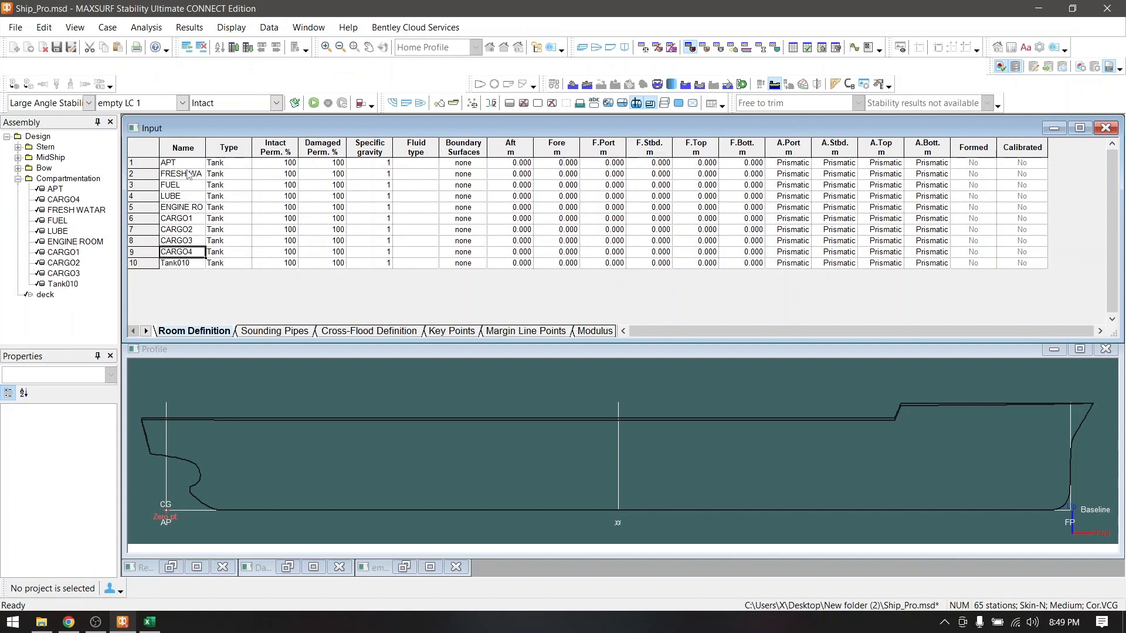
Name the tenth and eleventh rooms CARGO5 and CHAINLOCKER, appending further tank rows to the list
{"action": "type", "text": "CARGO5"}
{"action": "key", "text": "Return"}
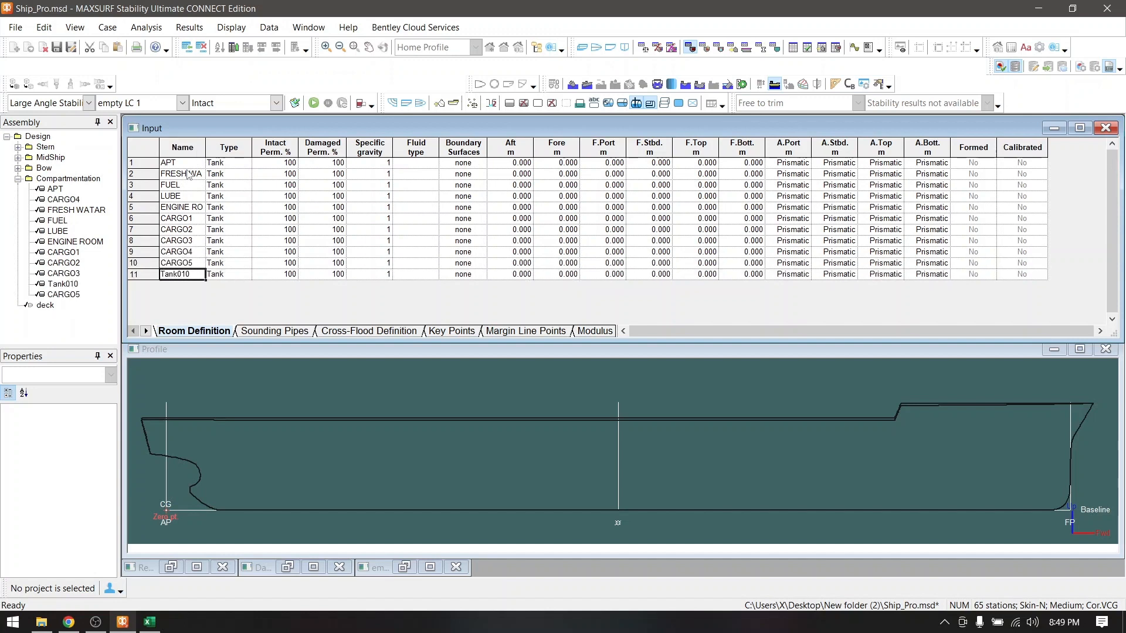
{"action": "type", "text": "CHAINLOCKER"}
{"action": "key", "text": "Return"}
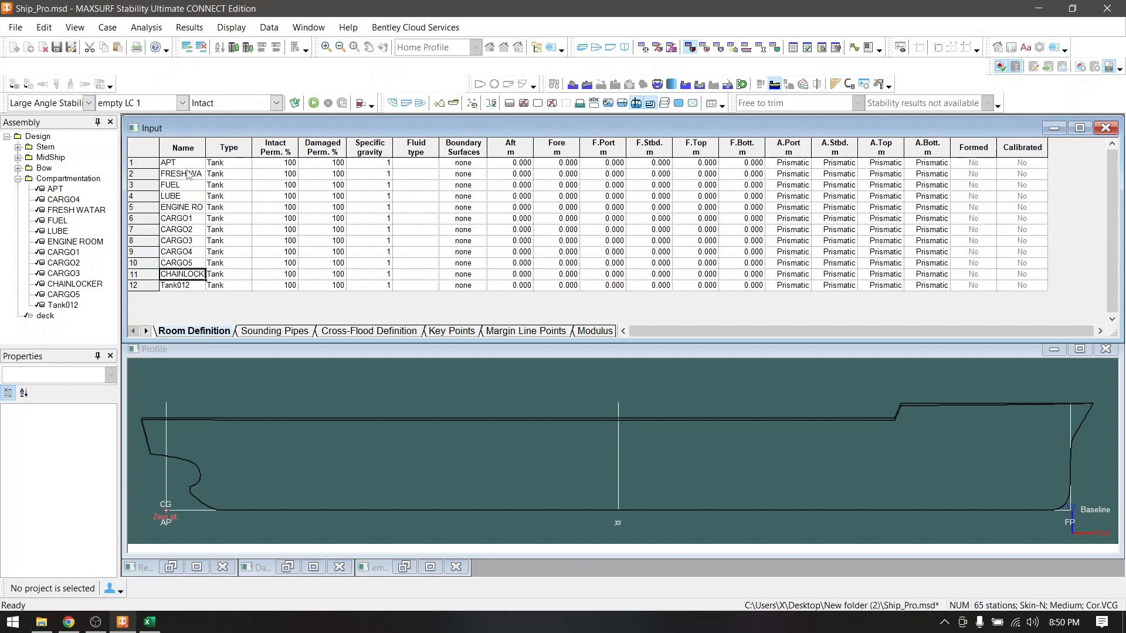
Name the twelfth room FPT
{"action": "type", "text": "F"}
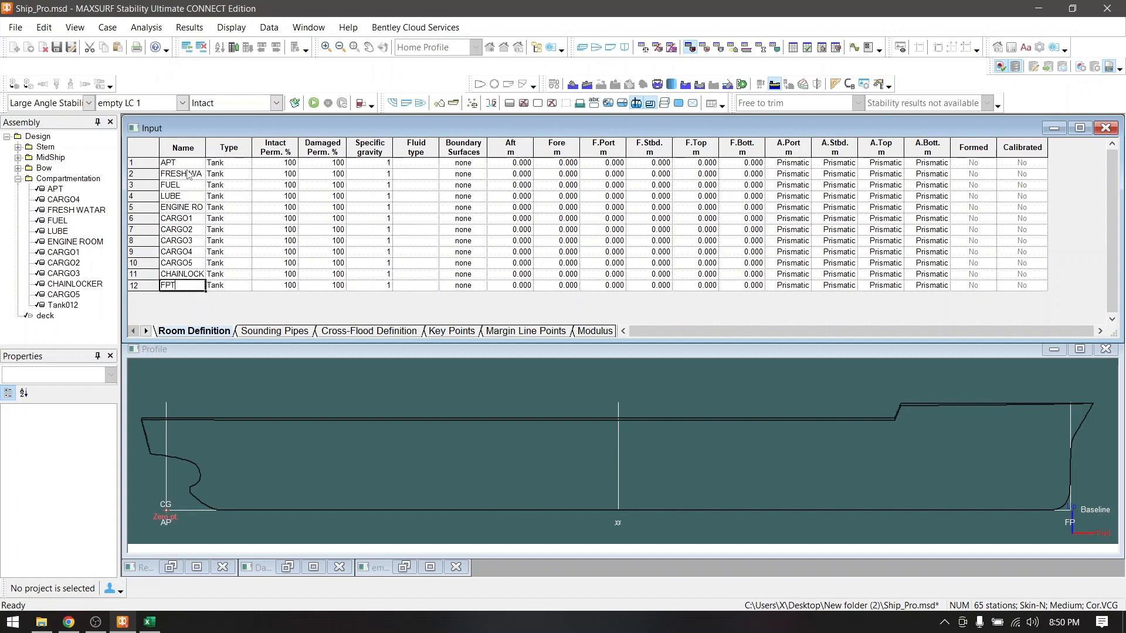
{"action": "type", "text": "PT"}
{"action": "key", "text": "Return"}
{"action": "left_click", "coordinate": [260, 249]}
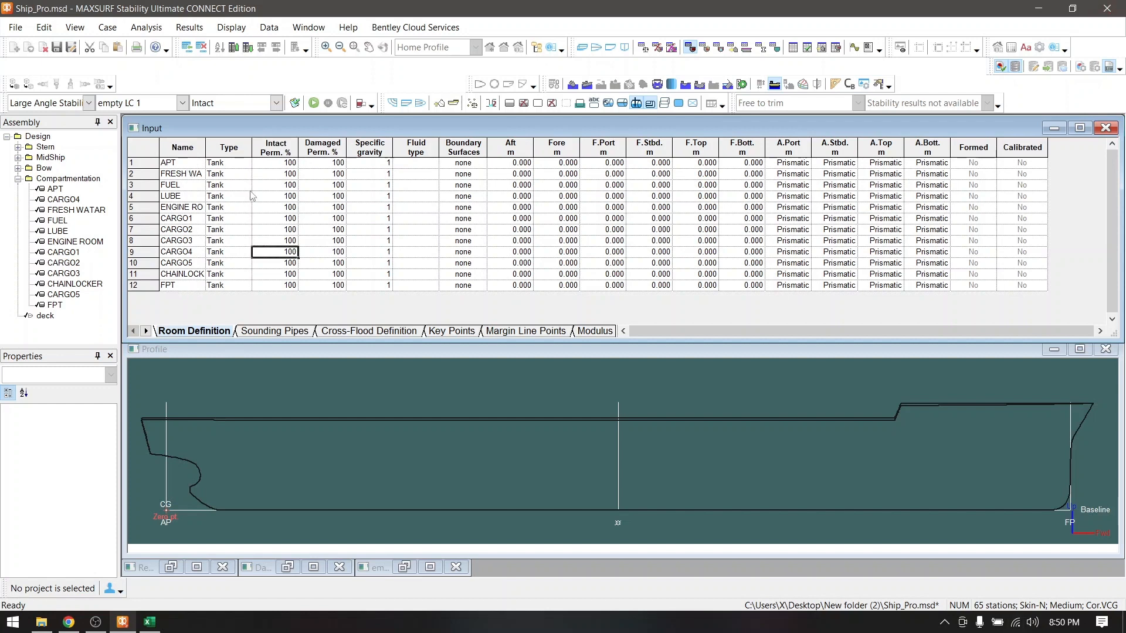
Change the room type of ENGINE ROOM and CARGO1 from tank to Compartment
{"action": "left_click", "coordinate": [231, 172]}
{"action": "left_click", "coordinate": [243, 287]}
{"action": "left_click", "coordinate": [230, 166]}
{"action": "left_click", "coordinate": [241, 164]}
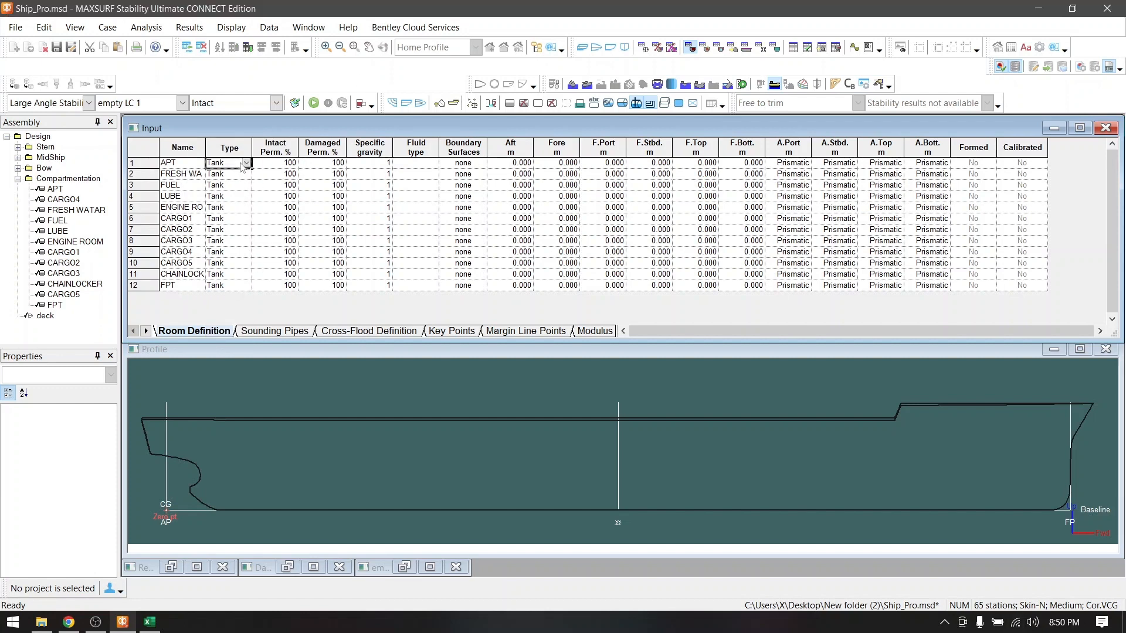
{"action": "left_click", "coordinate": [245, 208]}
{"action": "left_click", "coordinate": [232, 236]}
{"action": "left_click", "coordinate": [235, 219]}
{"action": "left_click", "coordinate": [232, 248]}
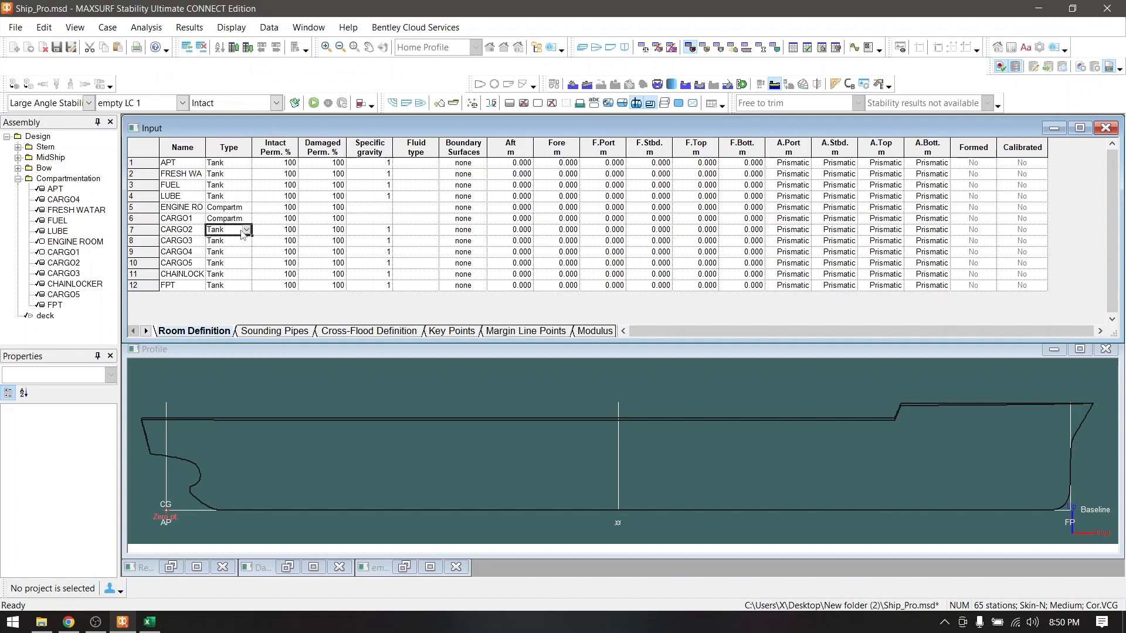
Set the type of CARGO2, CARGO3 and CARGO4 to Compartment
{"action": "left_click", "coordinate": [234, 230]}
{"action": "left_click", "coordinate": [234, 259]}
{"action": "left_click", "coordinate": [235, 241]}
{"action": "left_click", "coordinate": [231, 270]}
{"action": "left_click", "coordinate": [234, 252]}
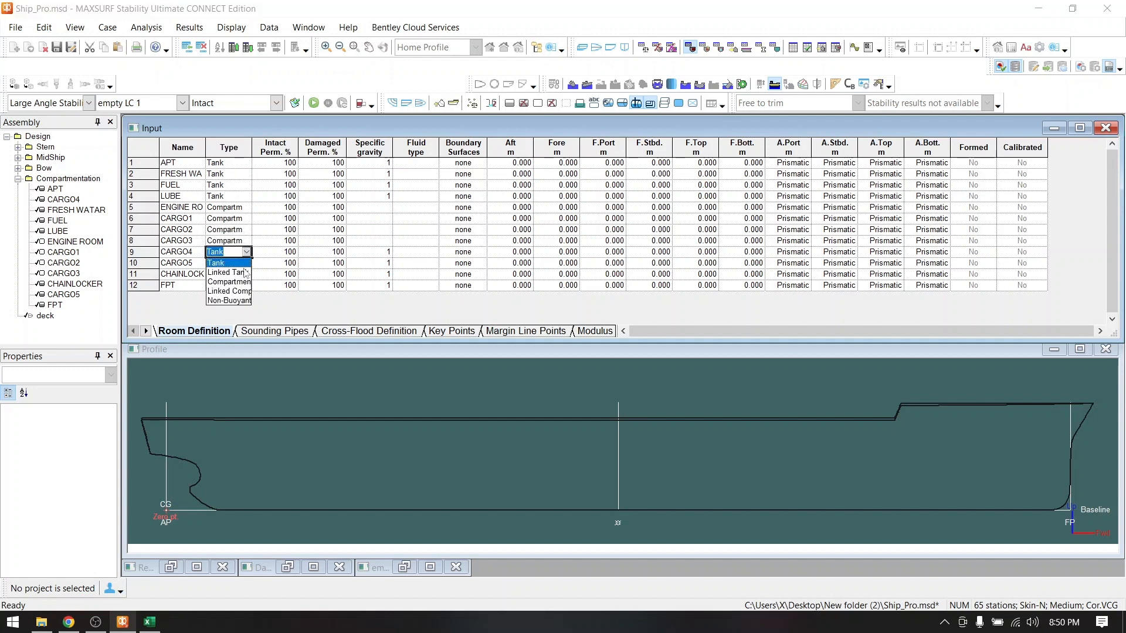
{"action": "left_click", "coordinate": [232, 281]}
Set the type of CARGO5 and CHAINLOCKER to Compartment
{"action": "left_click", "coordinate": [241, 264]}
{"action": "left_click", "coordinate": [231, 292]}
{"action": "left_click", "coordinate": [235, 275]}
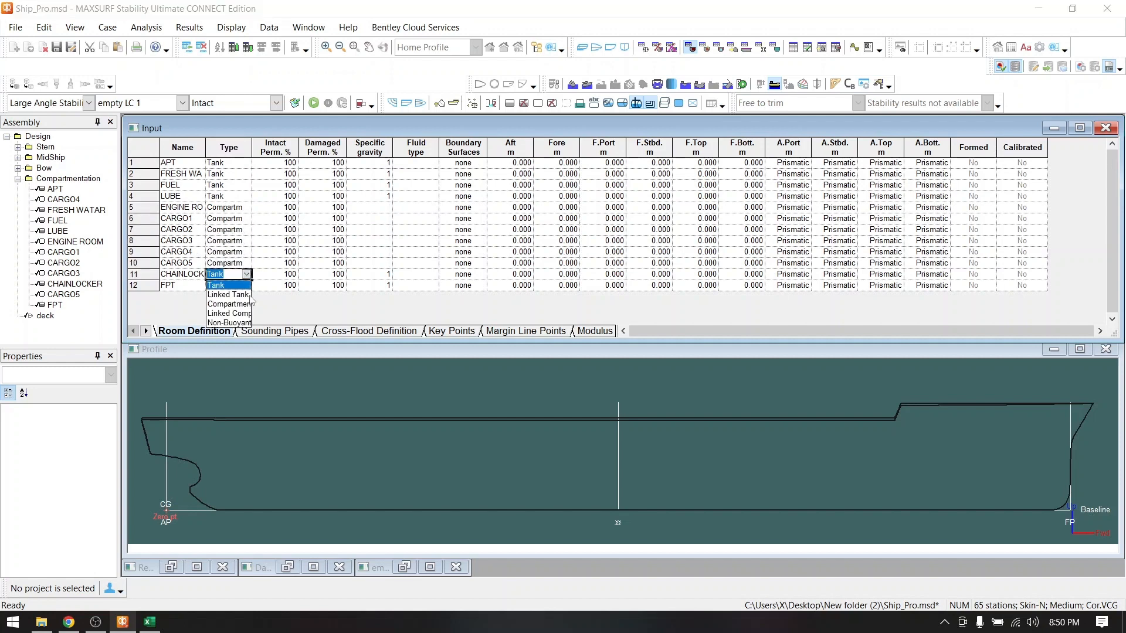
{"action": "left_click", "coordinate": [232, 303]}
Look up the fluid names and codes in the density table, leaving the densities as they are
{"action": "left_click", "coordinate": [279, 220]}
{"action": "left_click", "coordinate": [284, 166]}
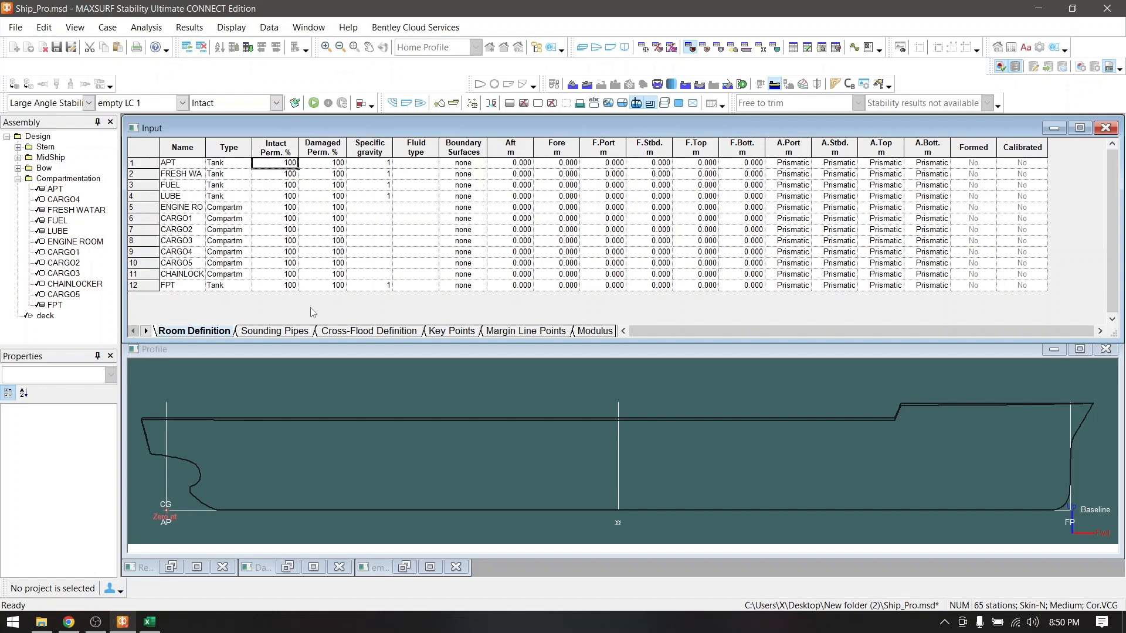
{"action": "left_click", "coordinate": [384, 218]}
{"action": "left_click", "coordinate": [415, 163]}
{"action": "left_click", "coordinate": [146, 27]}
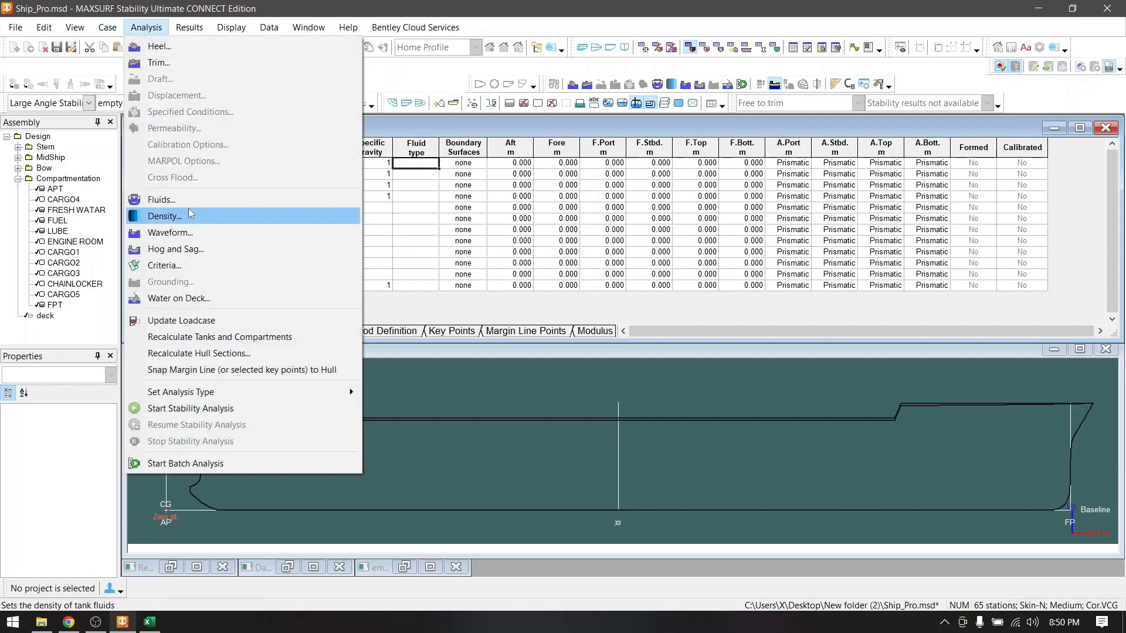
{"action": "left_click", "coordinate": [176, 221]}
{"action": "left_click_drag", "start_coordinate": [411, 207], "coordinate": [452, 318]}
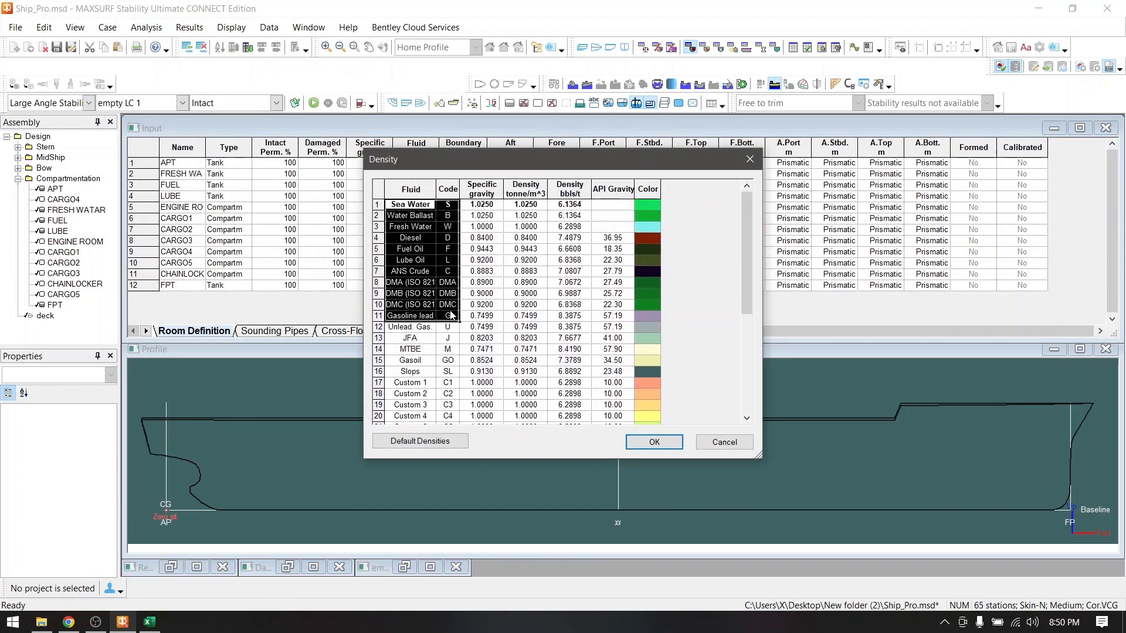
{"action": "left_click", "coordinate": [442, 250]}
{"action": "left_click", "coordinate": [739, 447]}
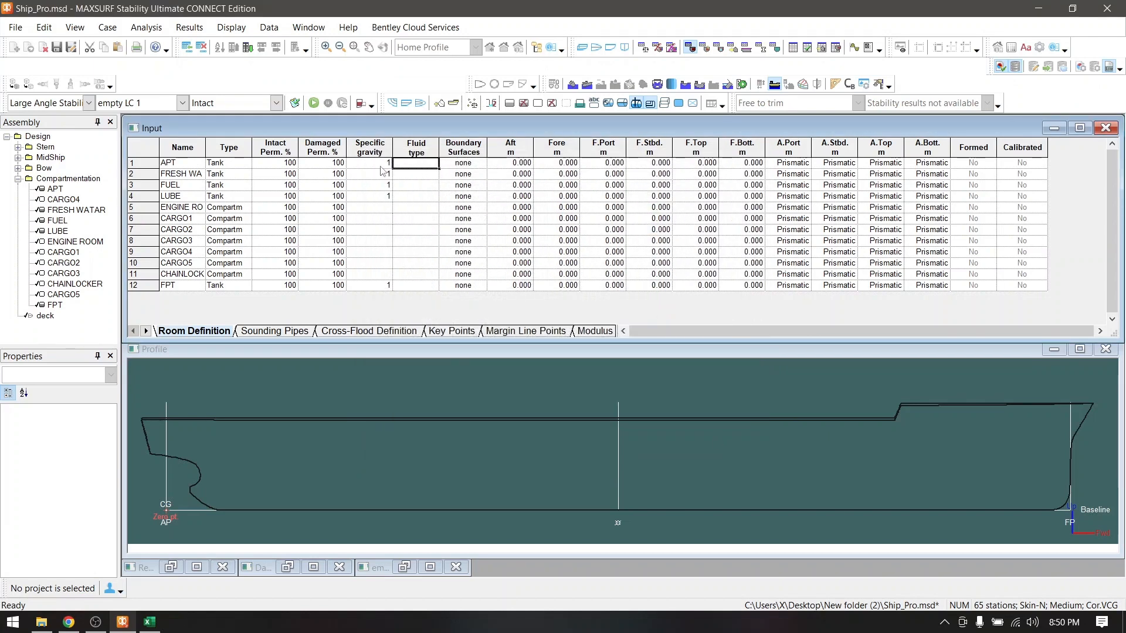
Set the fluid types: Water Ballast for APT and FPT, Fresh Water for FRESH WATAR, Fuel Oil for FUEL and Lube Oil for LUBE
{"action": "type", "text": "b"}
{"action": "key", "text": "Return"}
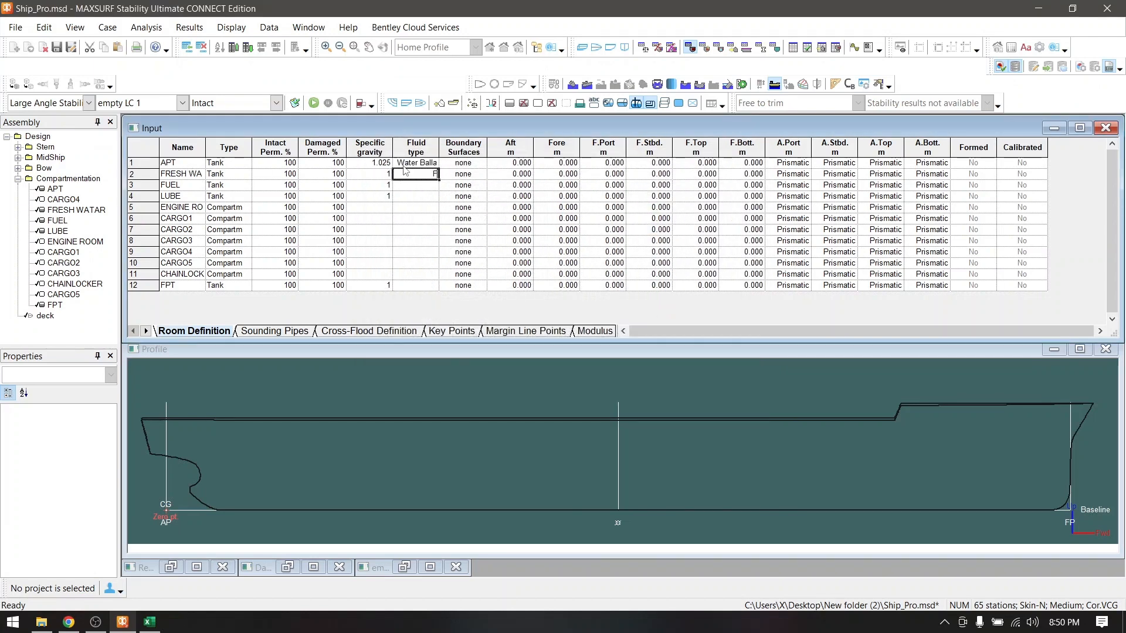
{"action": "type", "text": "f"}
{"action": "key", "text": "Return"}
{"action": "type", "text": "fu"}
{"action": "key", "text": "Return"}
{"action": "type", "text": "L"}
{"action": "key", "text": "Return"}
{"action": "left_click", "coordinate": [411, 285]}
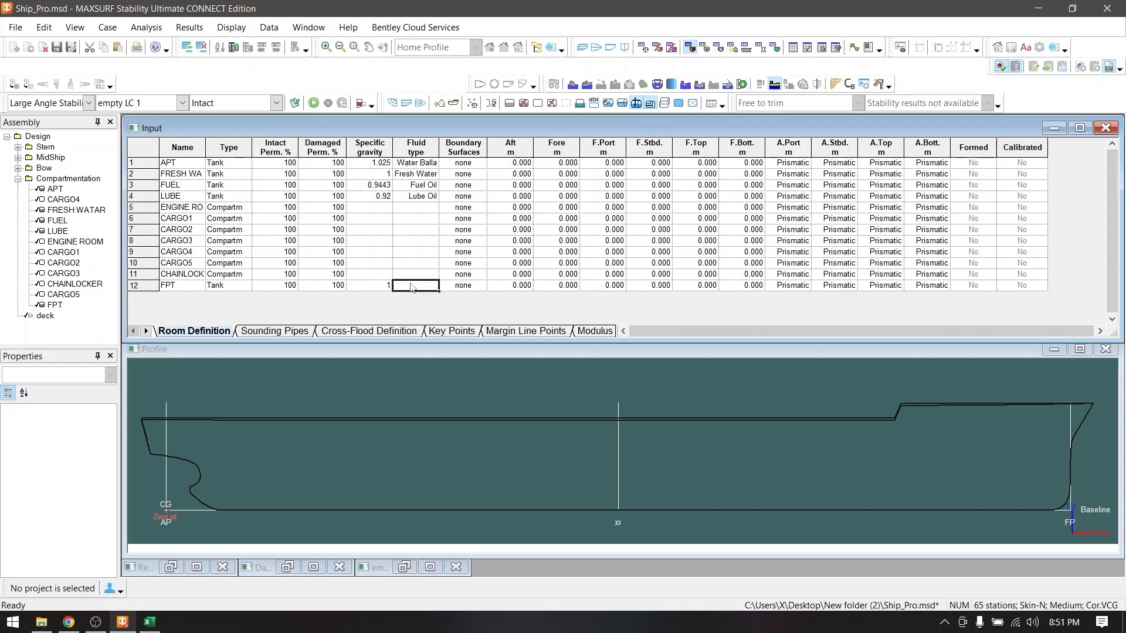
{"action": "type", "text": "b"}
{"action": "key", "text": "Return"}
Check the half breadth in the Excel sheet, and set APT's F.Port to -7 m and F.Stbd. to 7 m
{"action": "left_click_drag", "start_coordinate": [505, 163], "coordinate": [577, 275]}
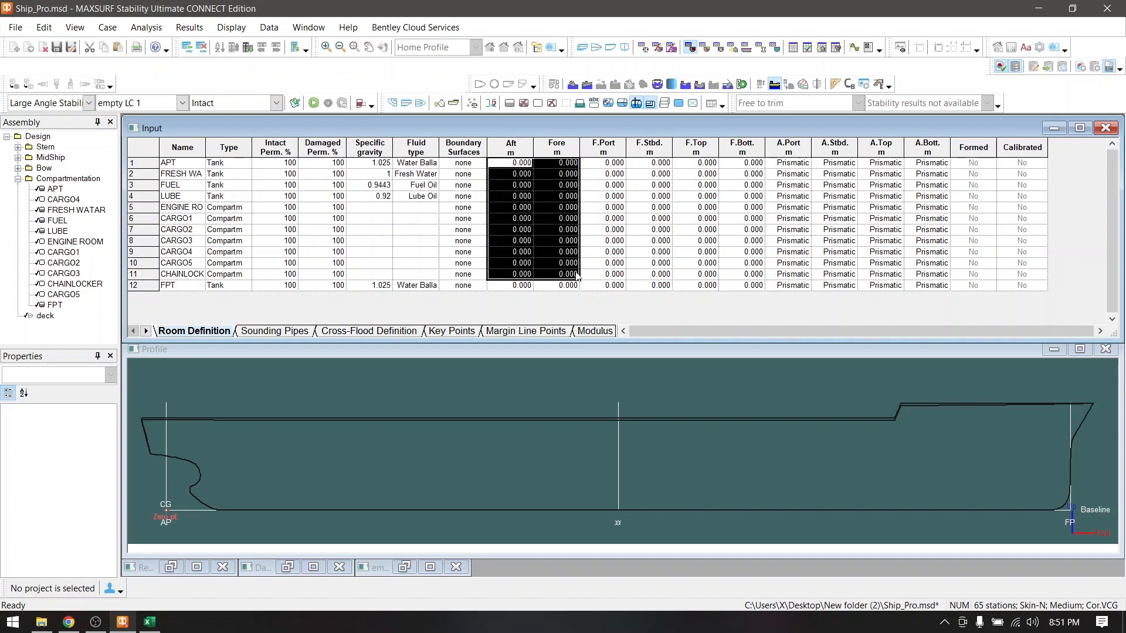
{"action": "left_click", "coordinate": [150, 621]}
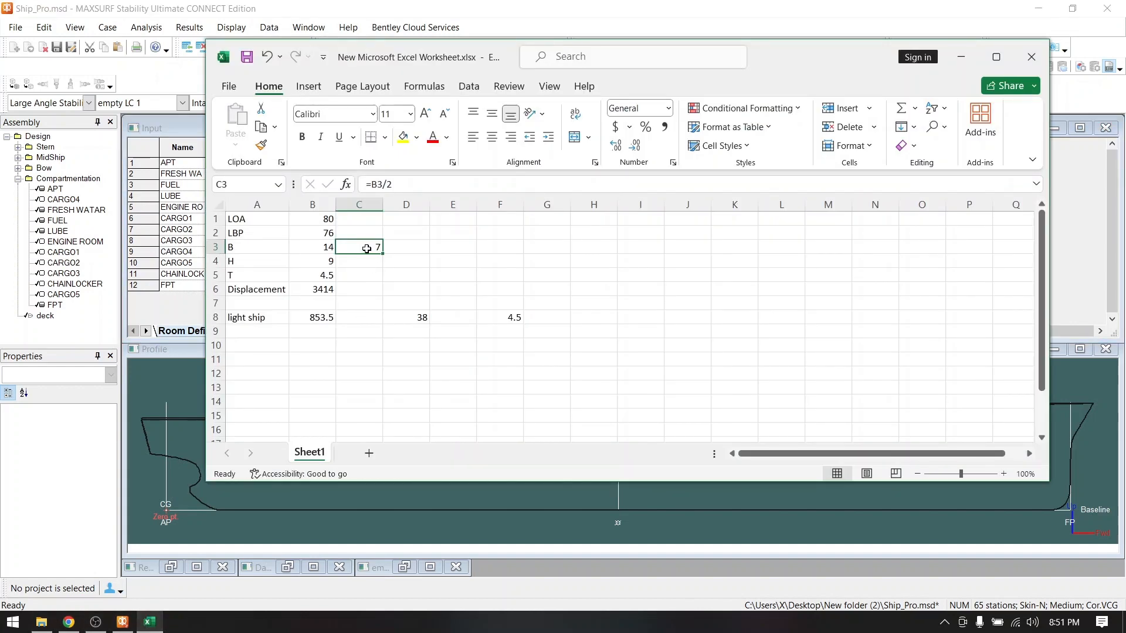
{"action": "left_click", "coordinate": [959, 54]}
{"action": "left_click", "coordinate": [614, 163]}
{"action": "type", "text": "-7"}
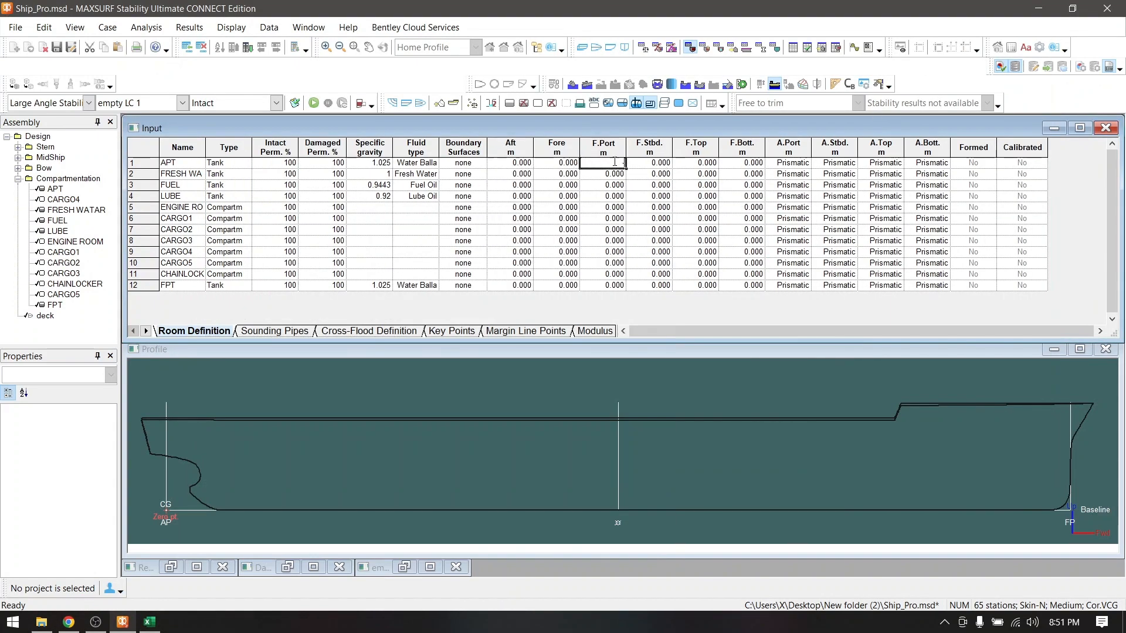
{"action": "left_click", "coordinate": [654, 163]}
{"action": "type", "text": "7"}
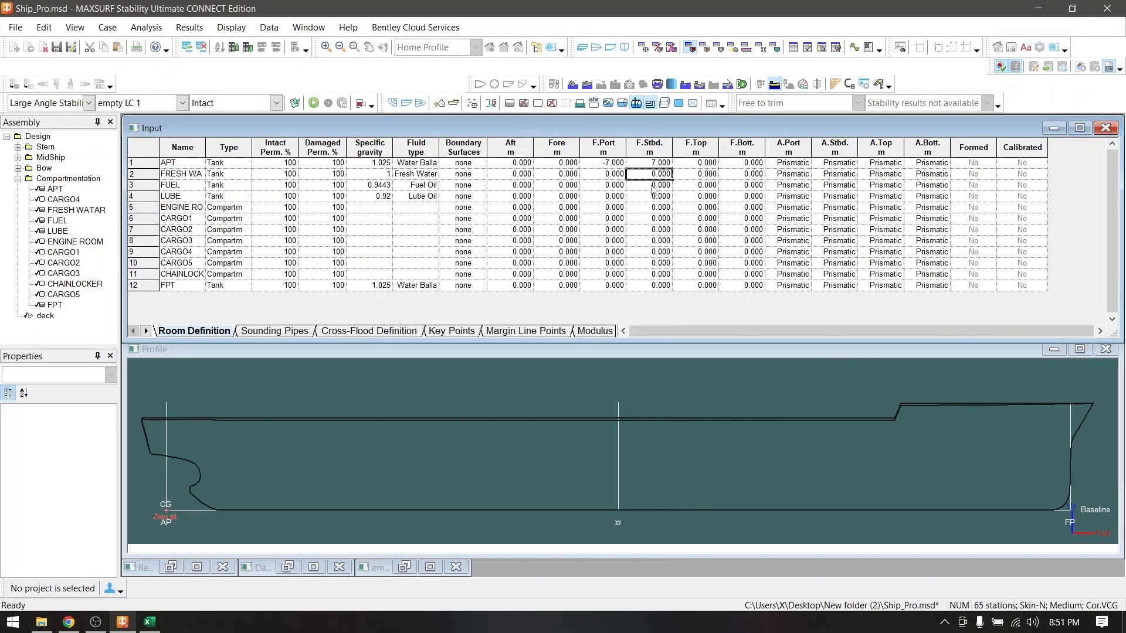
Fill APT's F.Port value of -7 m and F.Stbd. value of 7 m down to all other rooms
{"action": "left_click", "coordinate": [606, 165]}
{"action": "left_click", "coordinate": [604, 149]}
{"action": "key", "text": "ctrl+d"}
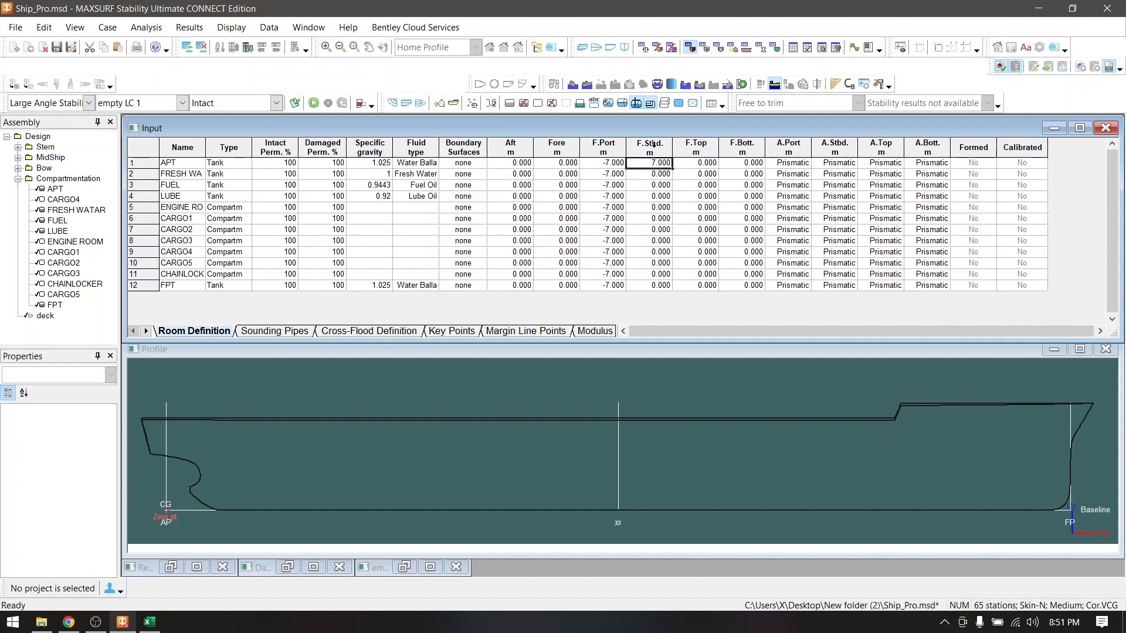
{"action": "left_click", "coordinate": [650, 148]}
{"action": "key", "text": "ctrl+d"}
Look up the depth H in the Excel sheet and set F.Top to 9 m for all twelve rooms
{"action": "left_click", "coordinate": [696, 147]}
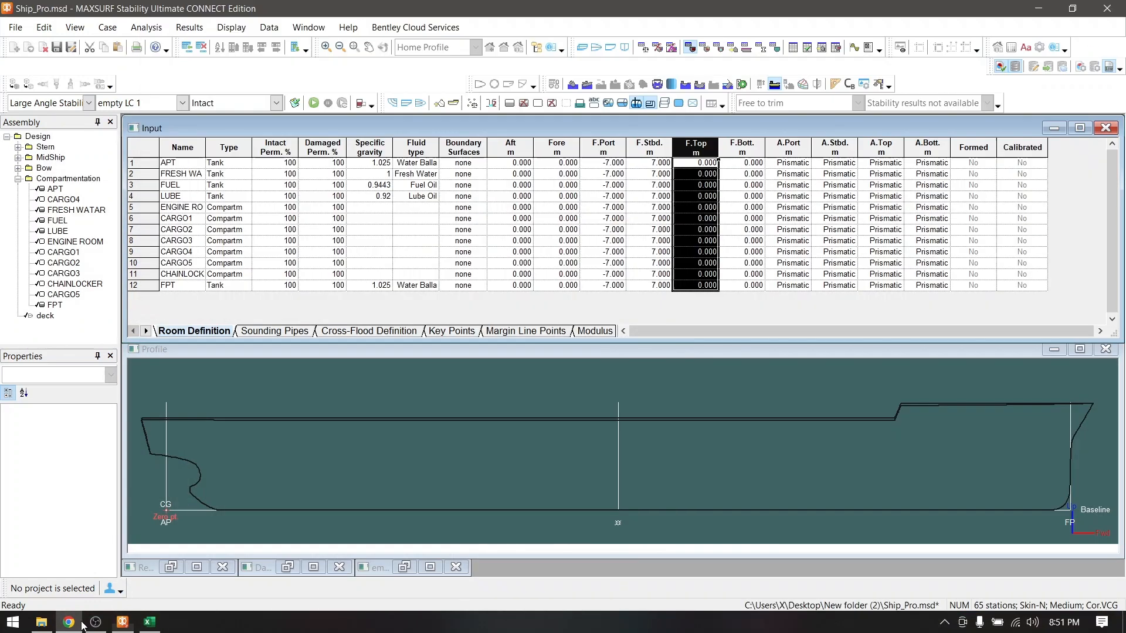
{"action": "left_click", "coordinate": [149, 622]}
{"action": "left_click", "coordinate": [422, 317]}
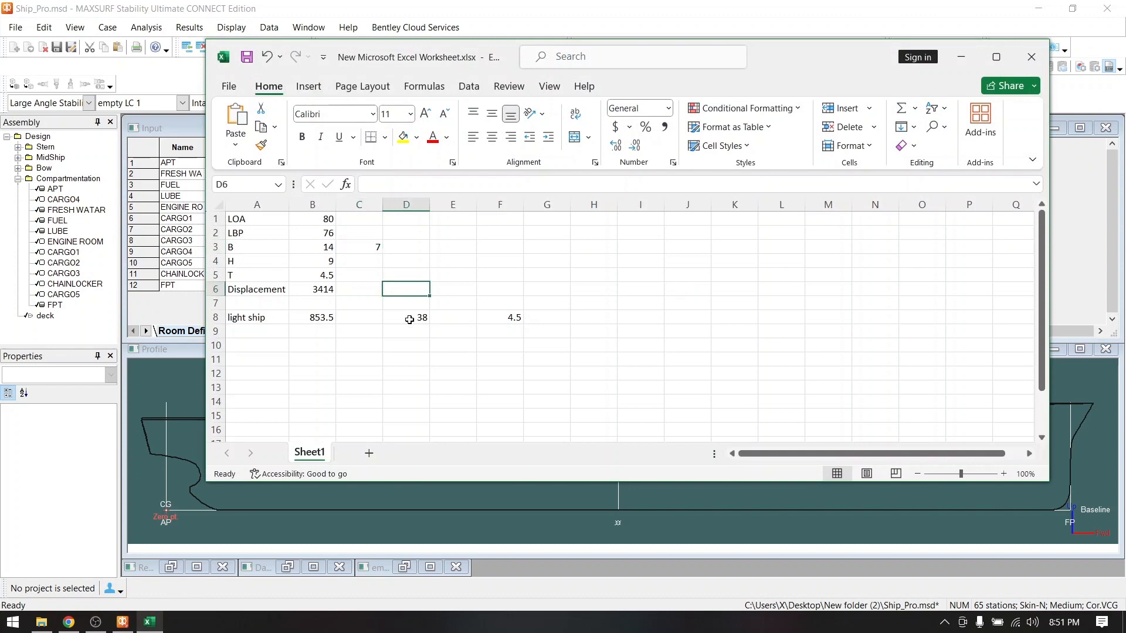
{"action": "left_click", "coordinate": [310, 247]}
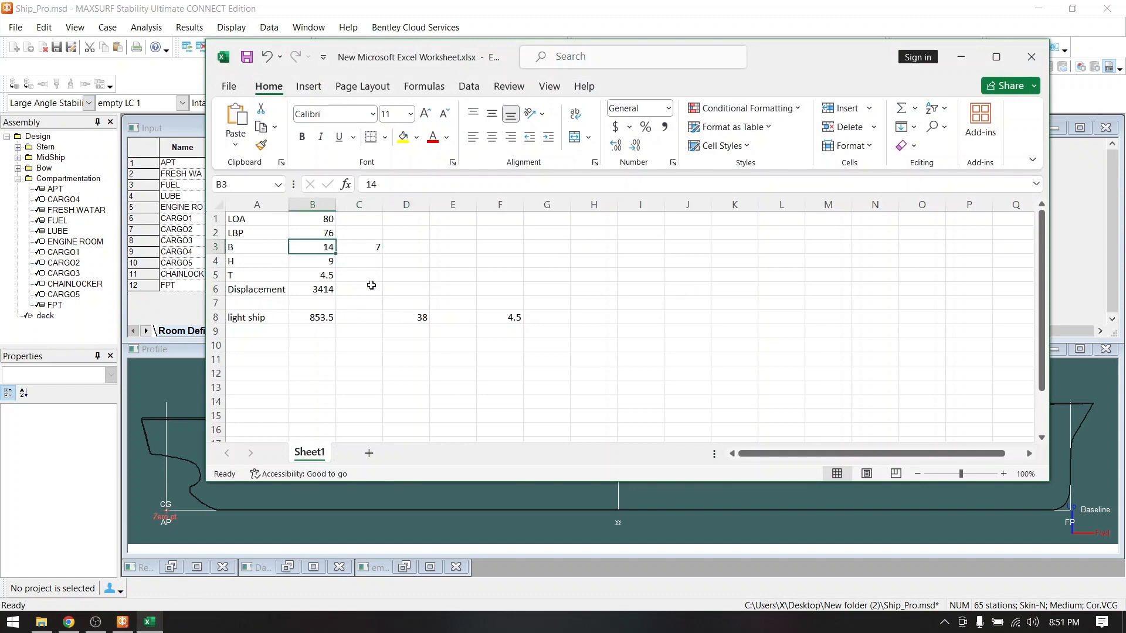
{"action": "key", "text": "ctrl+c"}
{"action": "key", "text": "alt+Tab"}
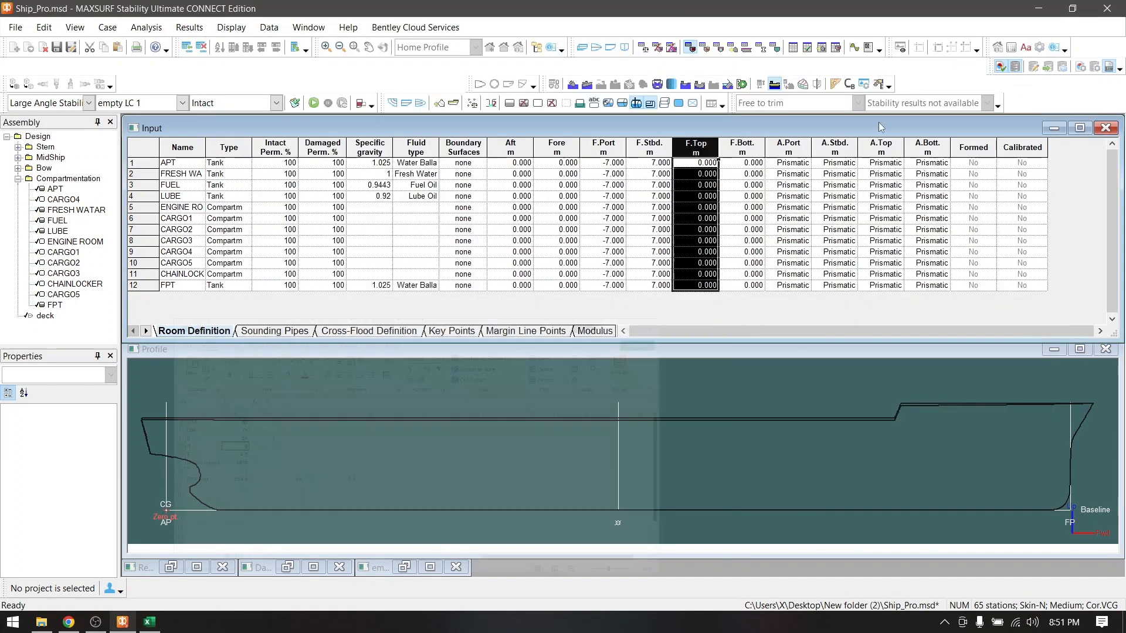
{"action": "left_click", "coordinate": [684, 149]}
{"action": "key", "text": "ctrl+v"}
{"action": "left_click", "coordinate": [702, 219]}
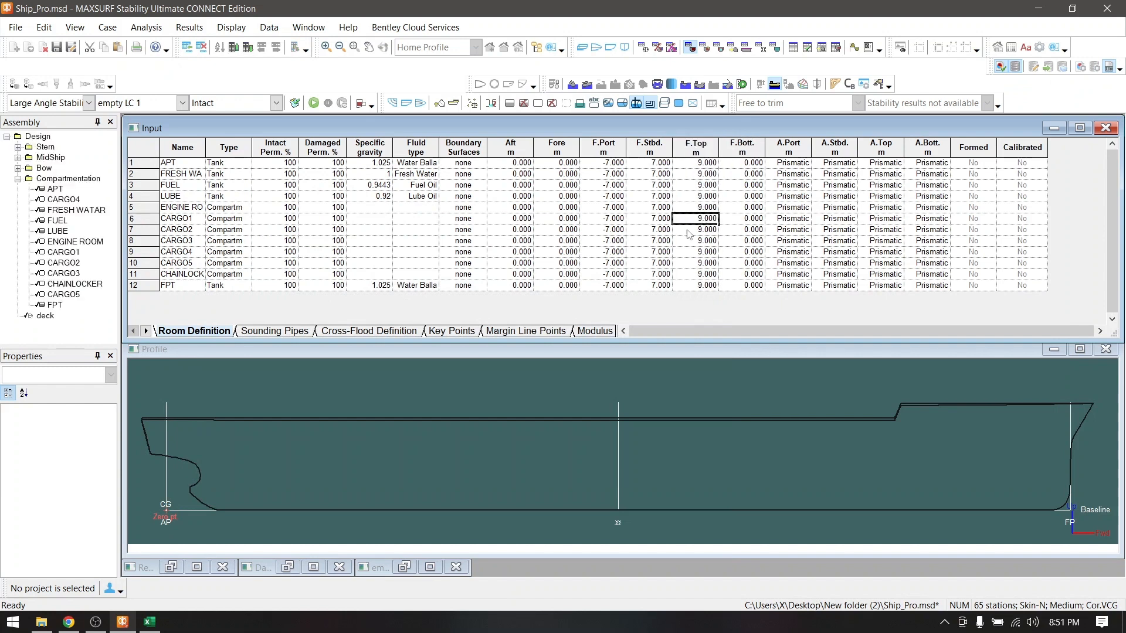
Turn on the display of tanks, compartments and room names in the Profile view
{"action": "left_click", "coordinate": [510, 104]}
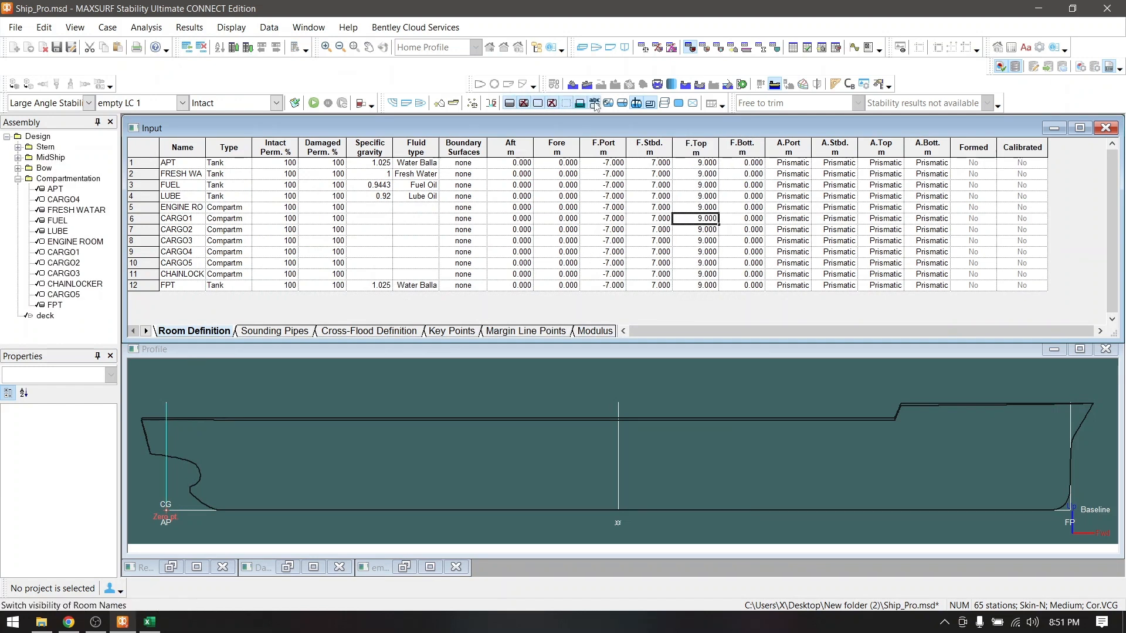
{"action": "left_click", "coordinate": [692, 104]}
{"action": "left_click", "coordinate": [650, 104]}
{"action": "left_click", "coordinate": [447, 393]}
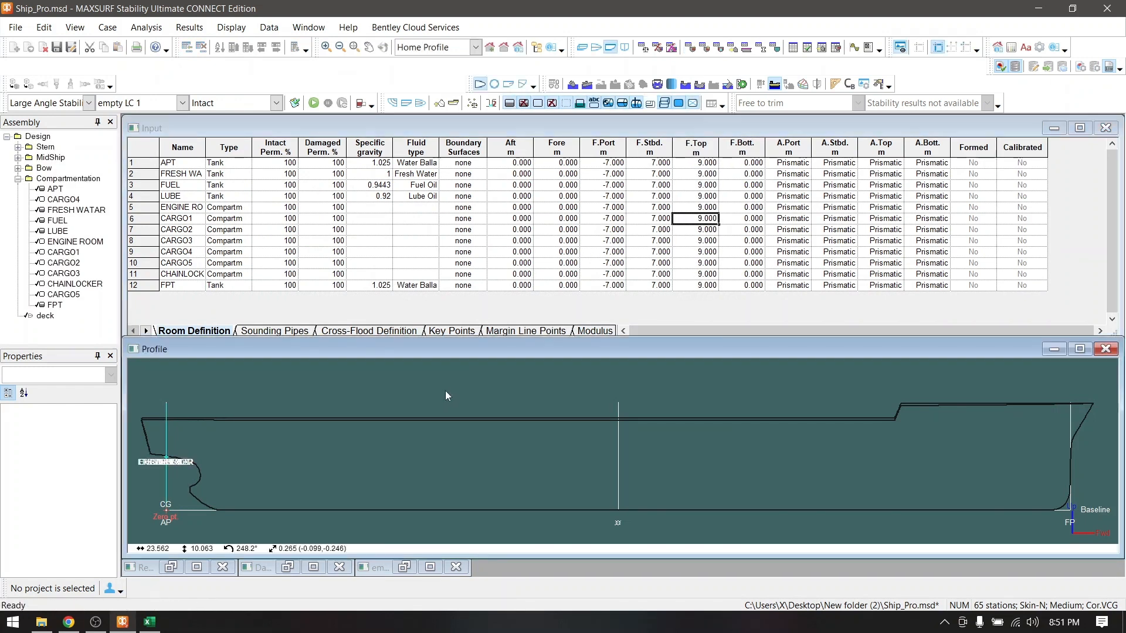
Set APT's Aft limit to -4 m and its Fore limit to 2.5 m, checking the outline against the stern profile
{"action": "left_click", "coordinate": [613, 166]}
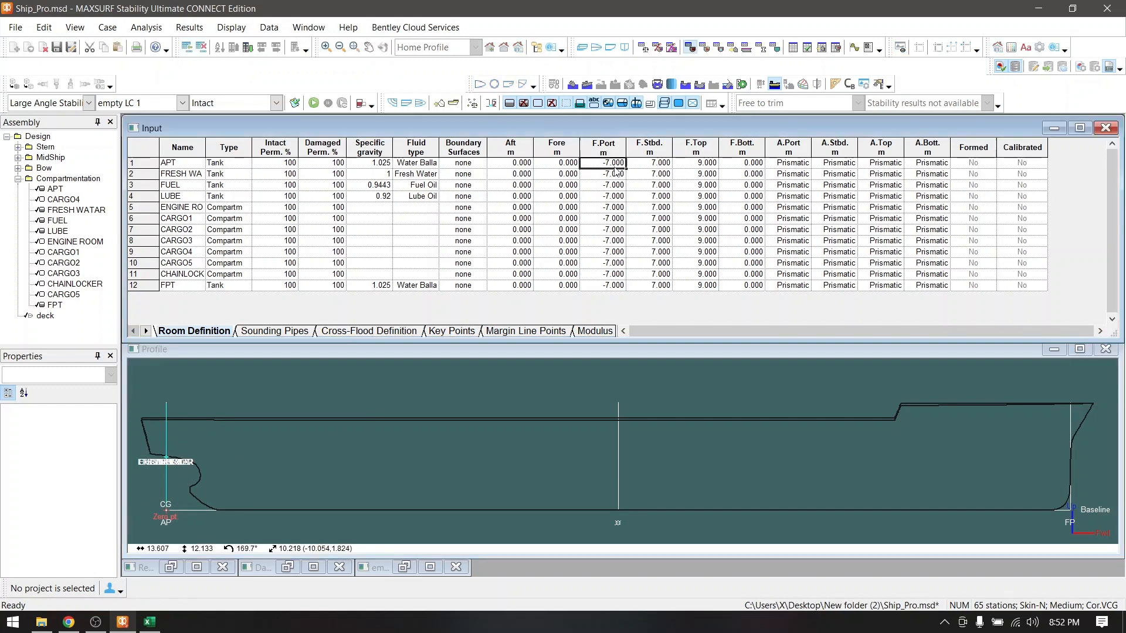
{"action": "left_click", "coordinate": [509, 163]}
{"action": "type", "text": "-4"}
{"action": "key", "text": "Return"}
{"action": "scroll", "coordinate": [357, 424], "scroll_direction": "up", "scroll_amount": 3}
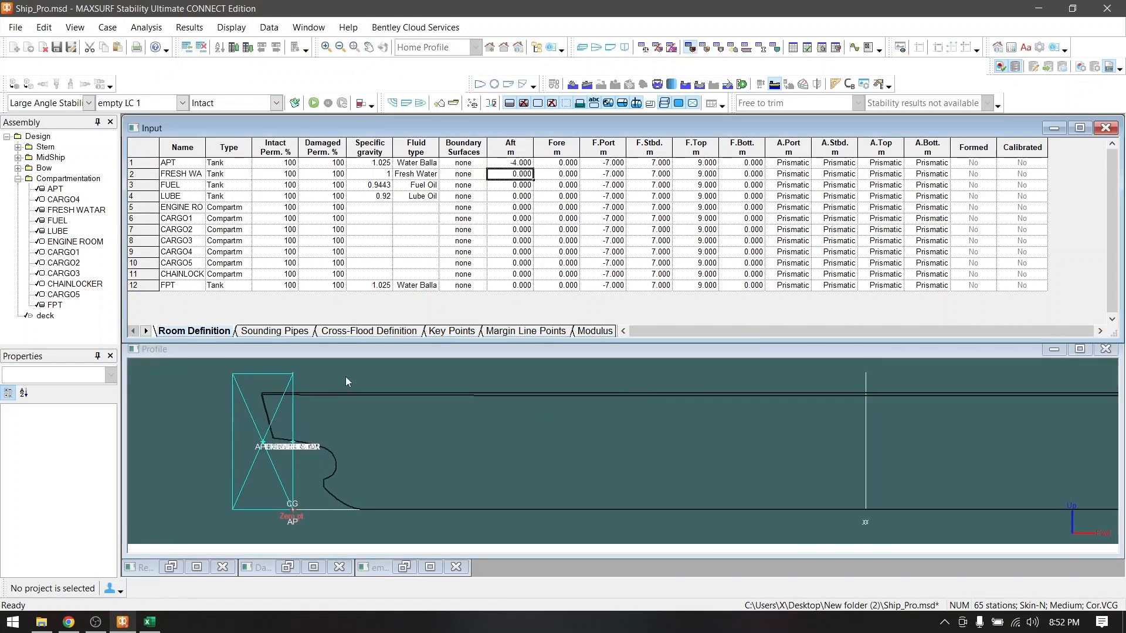
{"action": "scroll", "coordinate": [347, 379], "scroll_direction": "up", "scroll_amount": 2}
{"action": "left_click", "coordinate": [550, 164]}
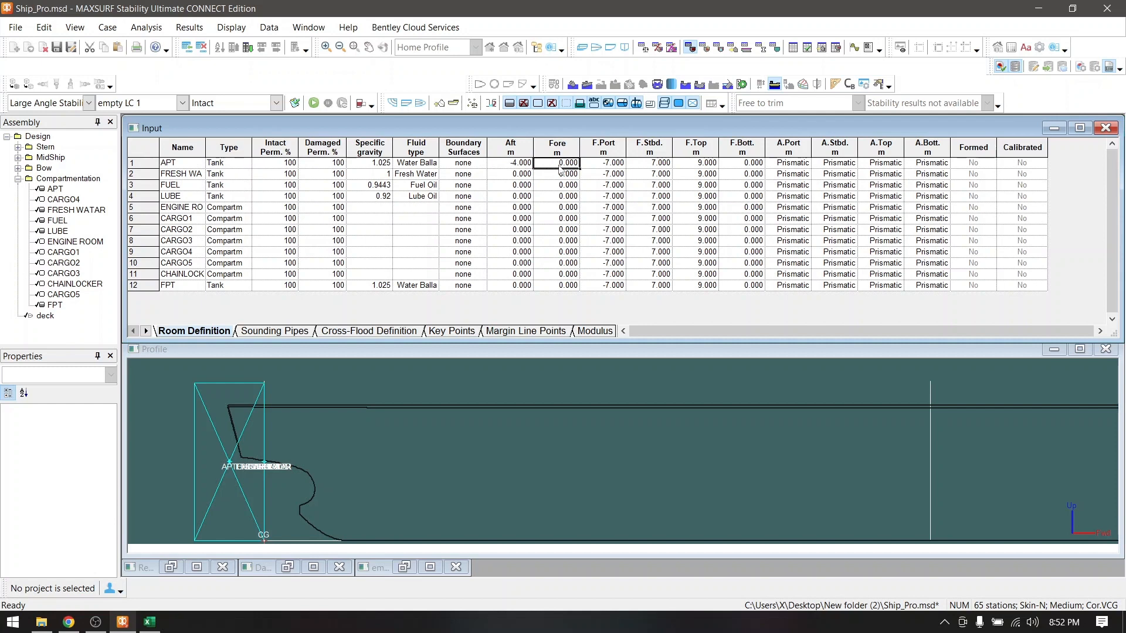
{"action": "type", "text": "3"}
{"action": "key", "text": "Return"}
{"action": "left_click", "coordinate": [568, 163]}
{"action": "type", "text": "2.5"}
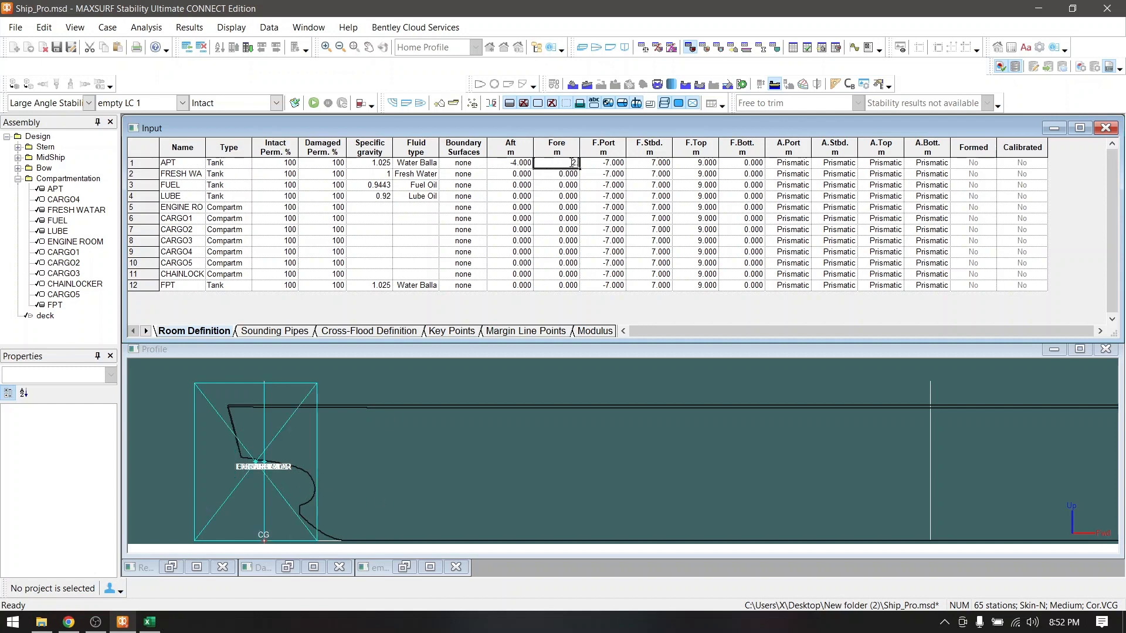
{"action": "key", "text": "Return"}
Set APT's F.Bott. to 3 m and its F.Top to 6 m
{"action": "left_click", "coordinate": [699, 167]}
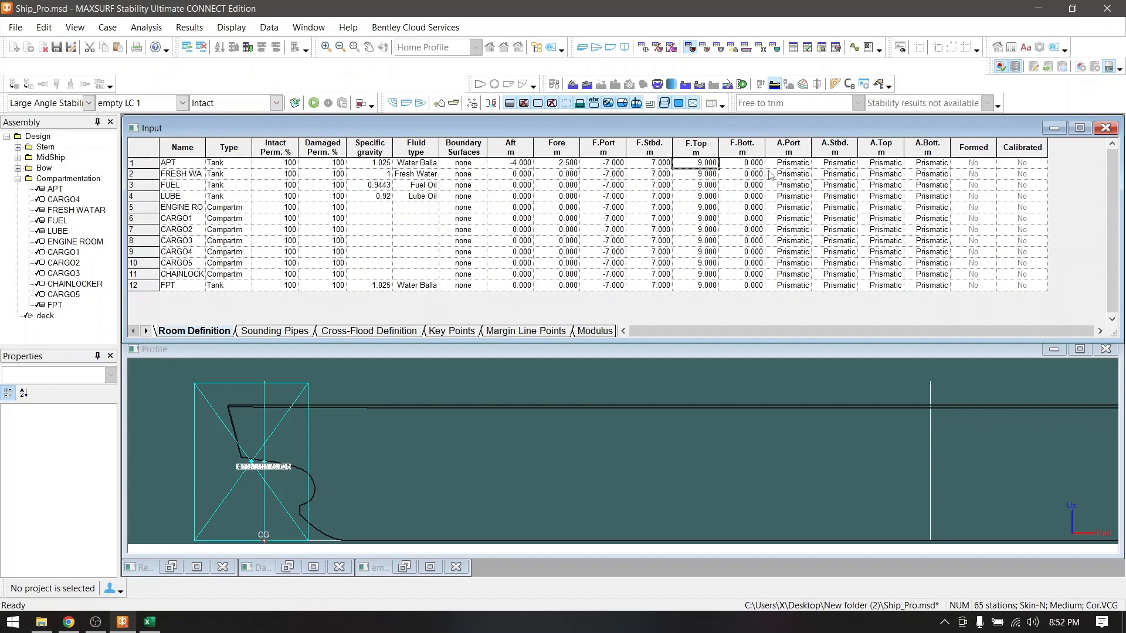
{"action": "left_click", "coordinate": [744, 164]}
{"action": "type", "text": "4"}
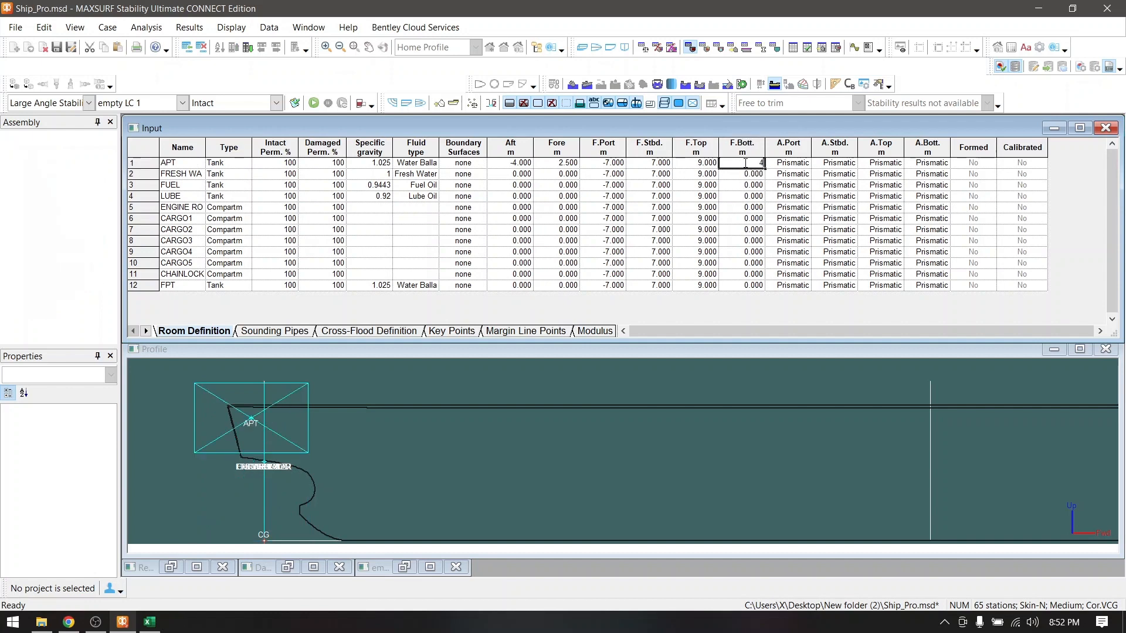
{"action": "key", "text": "Return"}
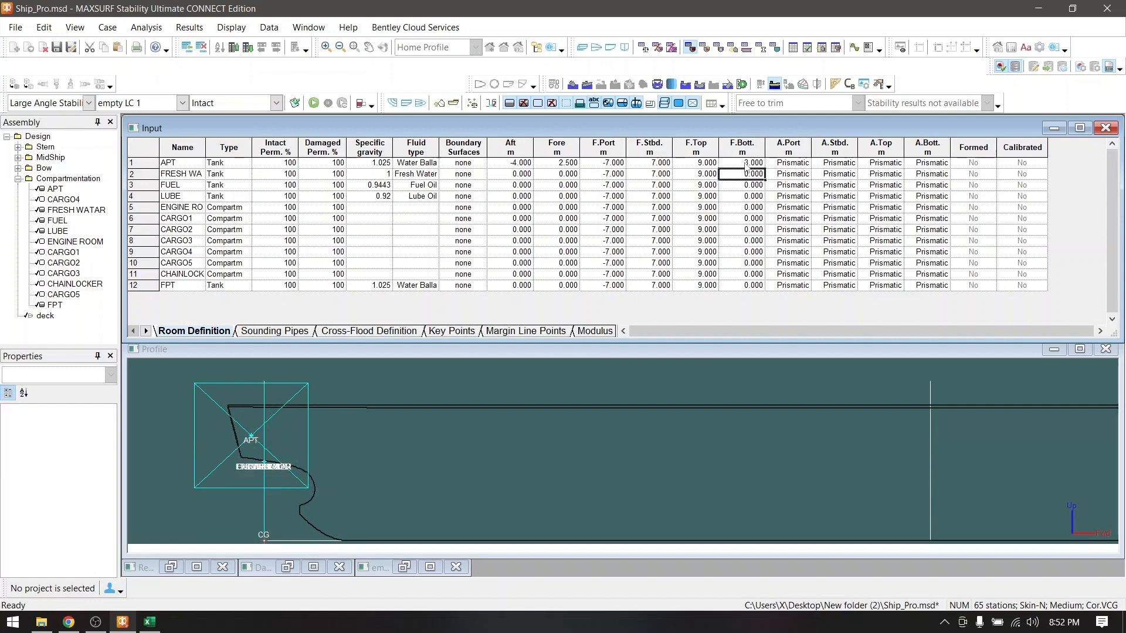
{"action": "left_click", "coordinate": [705, 165]}
{"action": "type", "text": "6"}
{"action": "key", "text": "Return"}
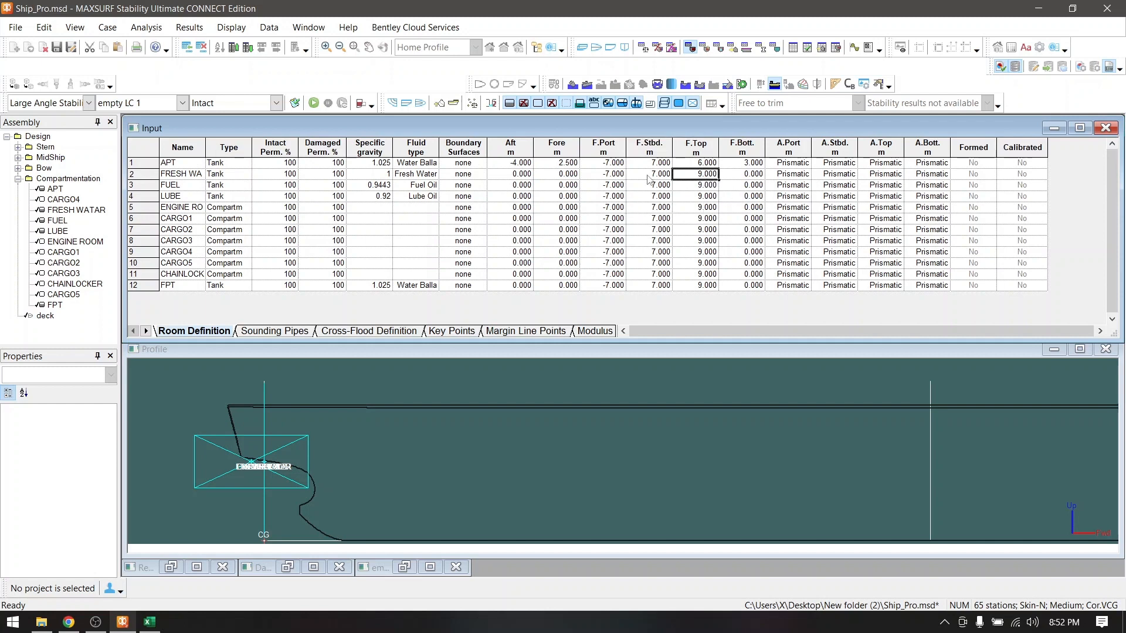
Set the Aft limit of the FRESH WATAR tank to -4 m, keeping its Fore limit at 0
{"action": "left_click", "coordinate": [516, 174]}
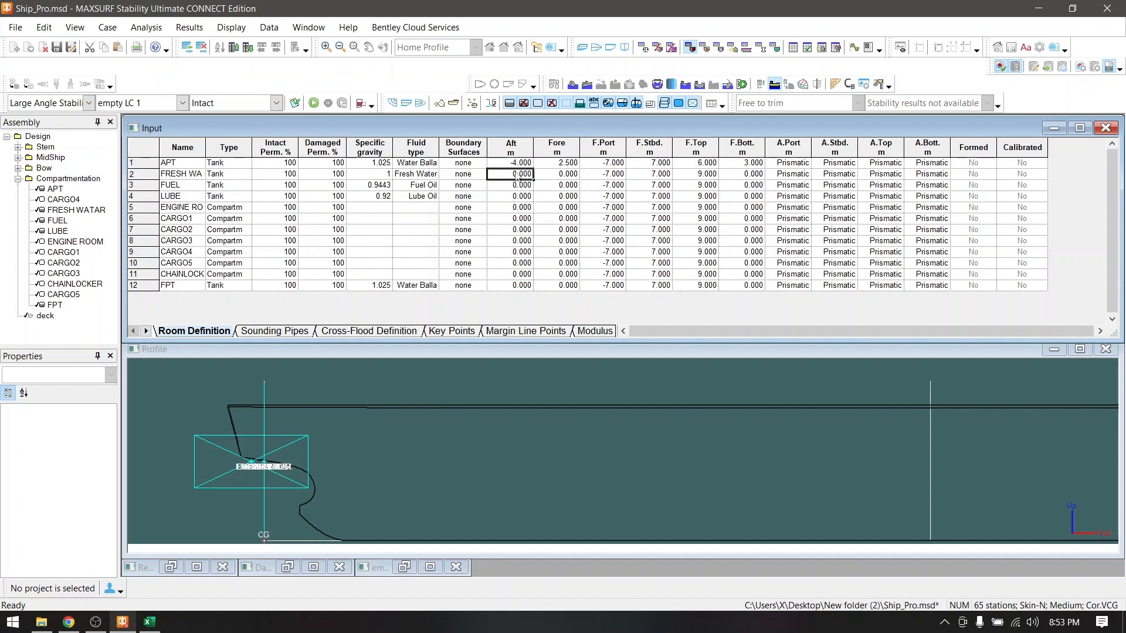
{"action": "type", "text": "-4"}
{"action": "left_click", "coordinate": [557, 175]}
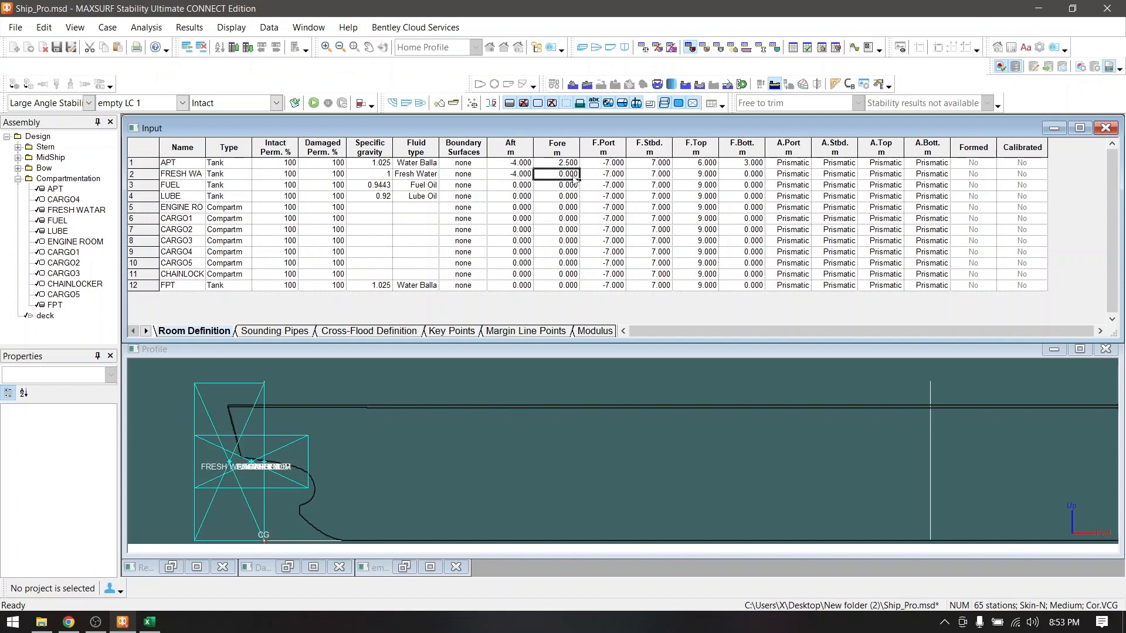
{"action": "left_click", "coordinate": [574, 183]}
Set the FUEL tank's Aft limit to 0 m and its Fore limit to 2.5 m
{"action": "left_click", "coordinate": [524, 186]}
{"action": "type", "text": "0"}
{"action": "left_click", "coordinate": [562, 186]}
{"action": "type", "text": "2.5"}
{"action": "key", "text": "Return"}
{"action": "type", "text": "2.5"}
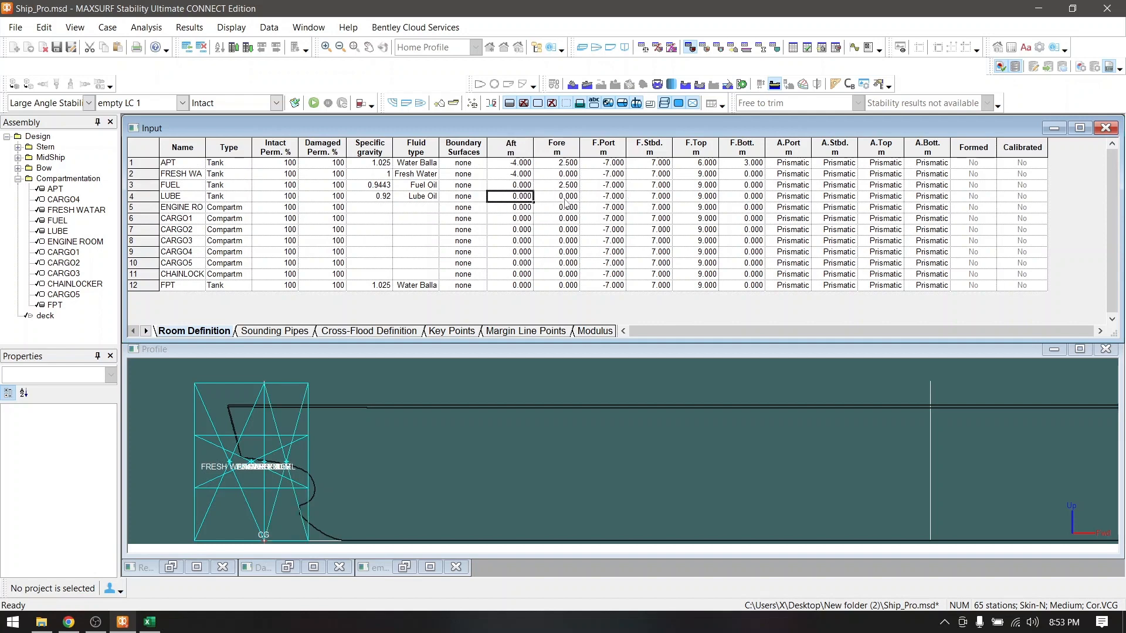
Set the LUBE tank's Fore limit to 2.5 m
{"action": "key", "text": "Return"}
{"action": "left_click", "coordinate": [551, 228]}
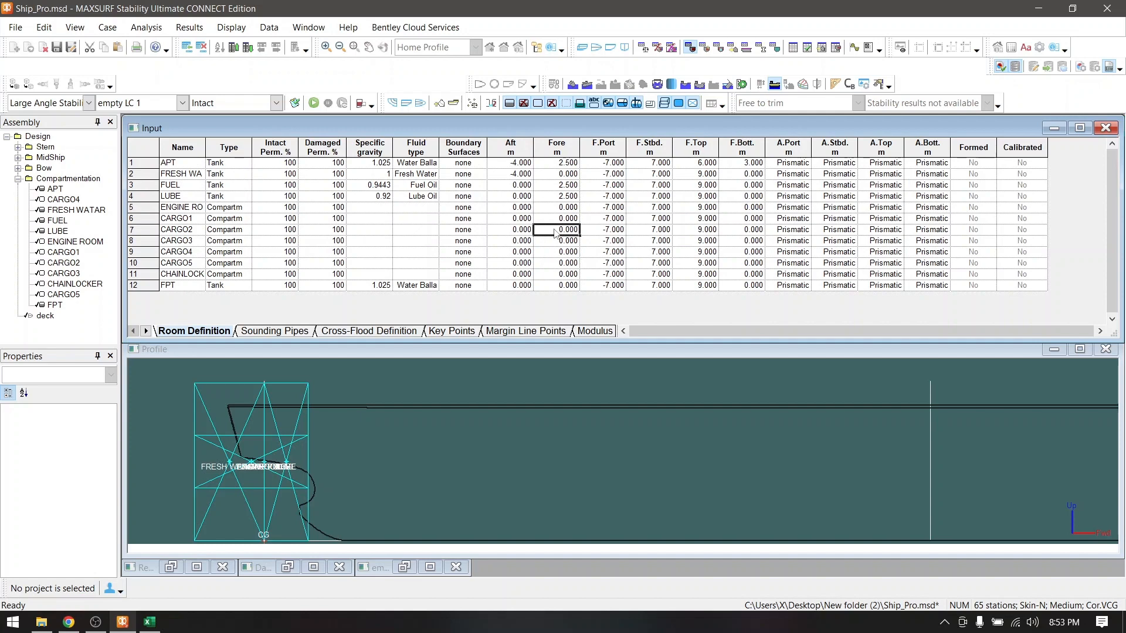
{"action": "left_click", "coordinate": [569, 197]}
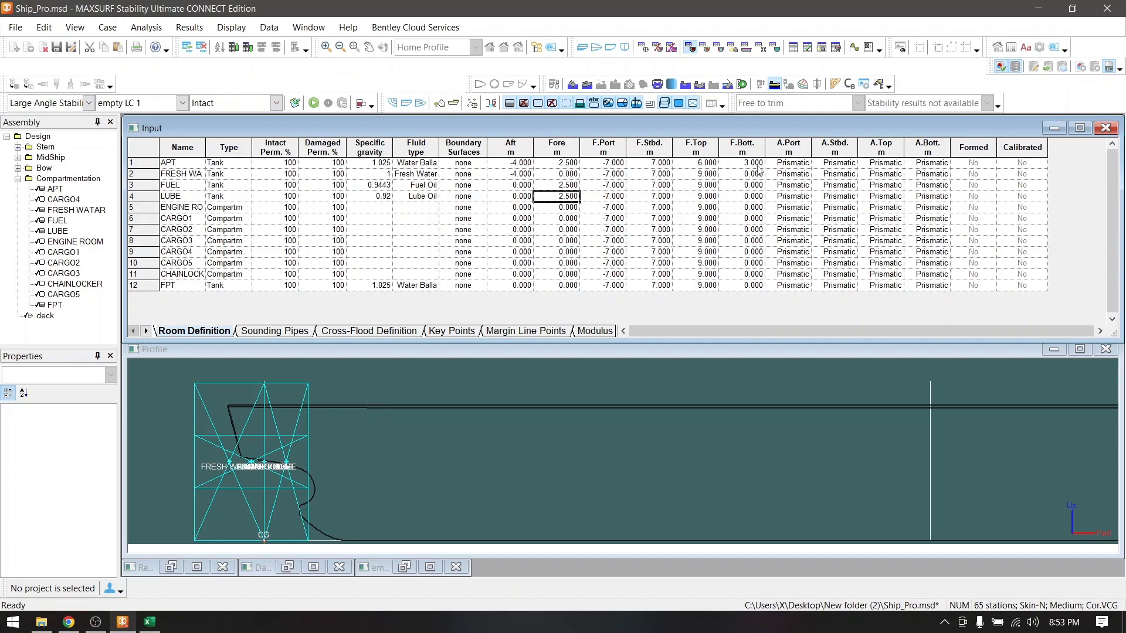
Set F.Bott. to 6 m for the FRESH WATAR, FUEL and LUBE tanks
{"action": "left_click", "coordinate": [708, 164]}
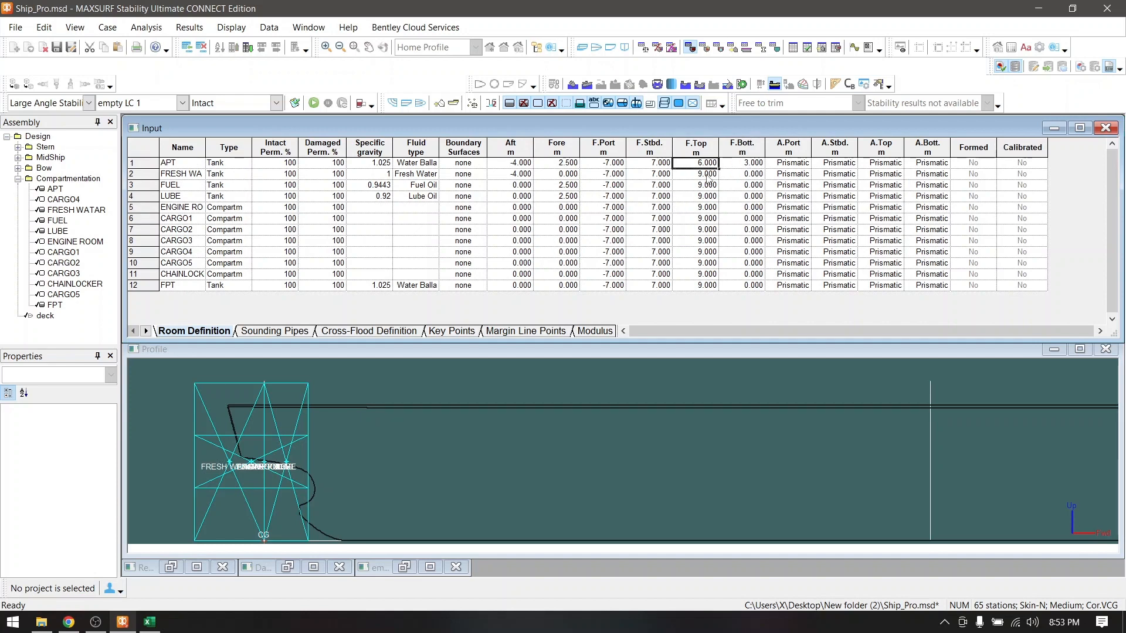
{"action": "left_click", "coordinate": [742, 174]}
{"action": "type", "text": "6"}
{"action": "key", "text": "Return"}
{"action": "type", "text": "6"}
{"action": "key", "text": "Return"}
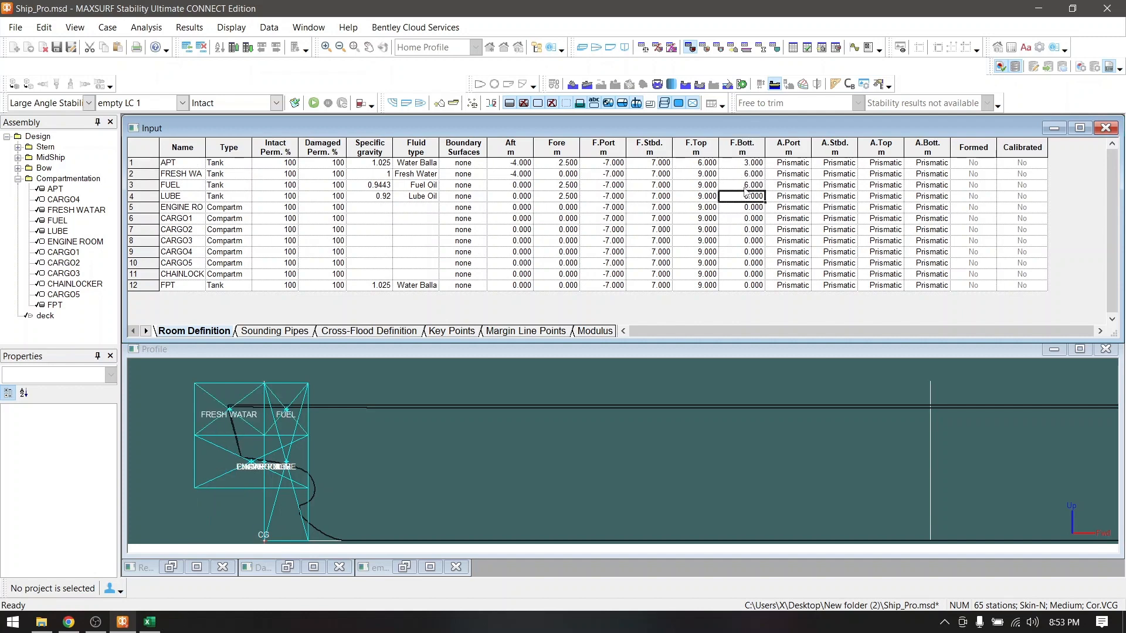
{"action": "type", "text": "6"}
{"action": "key", "text": "Return"}
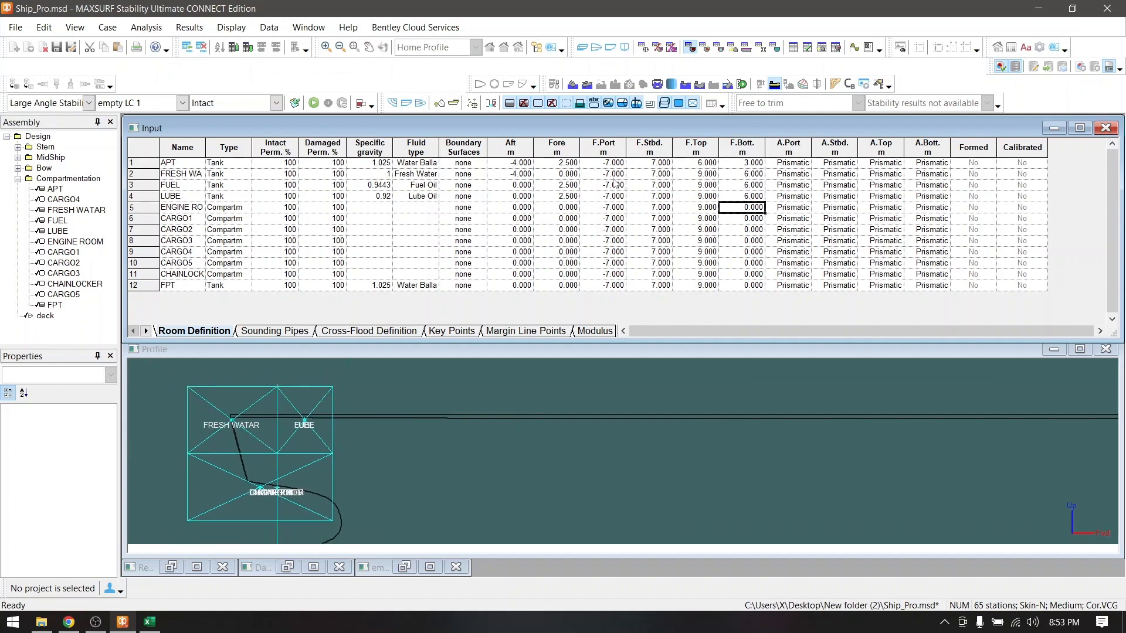
Set FUEL's F.Port and LUBE's F.Stbd. to 0 m, then check the side-by-side tanks in the plan view
{"action": "left_click", "coordinate": [613, 185]}
{"action": "type", "text": "0"}
{"action": "key", "text": "Return"}
{"action": "left_click", "coordinate": [651, 196]}
{"action": "type", "text": "0"}
{"action": "key", "text": "Return"}
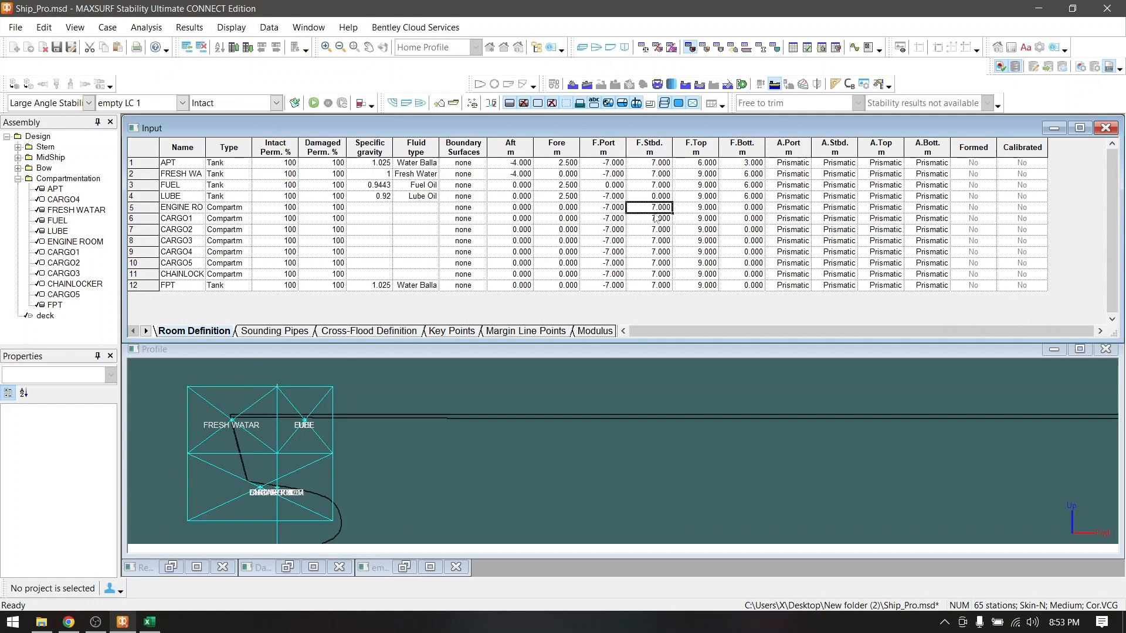
{"action": "left_click", "coordinate": [595, 48]}
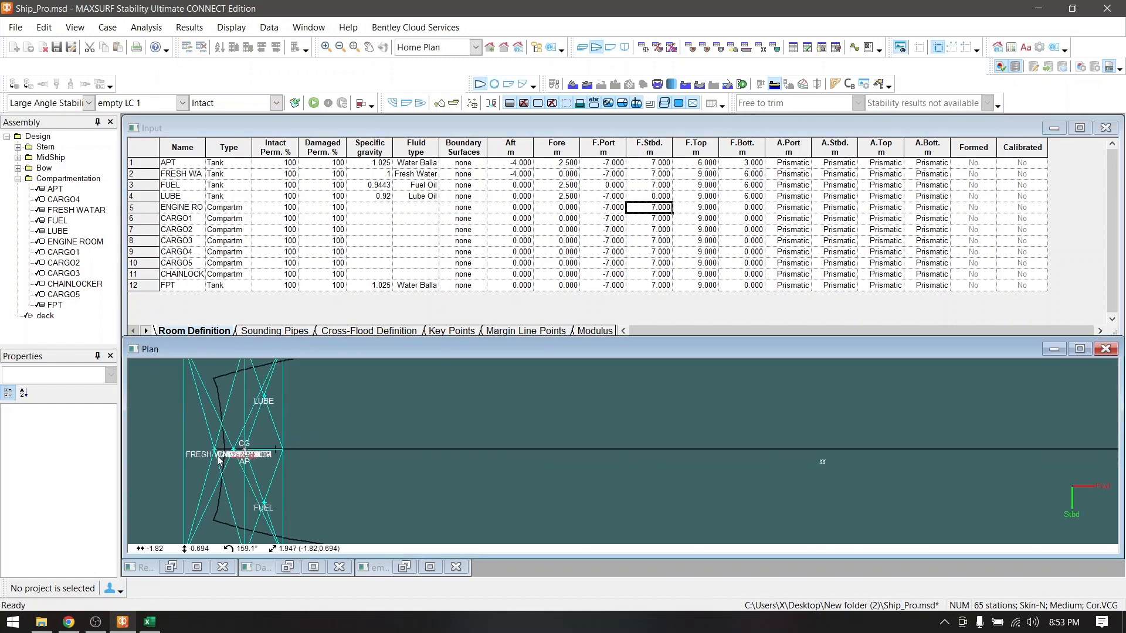
{"action": "left_click", "coordinate": [610, 48]}
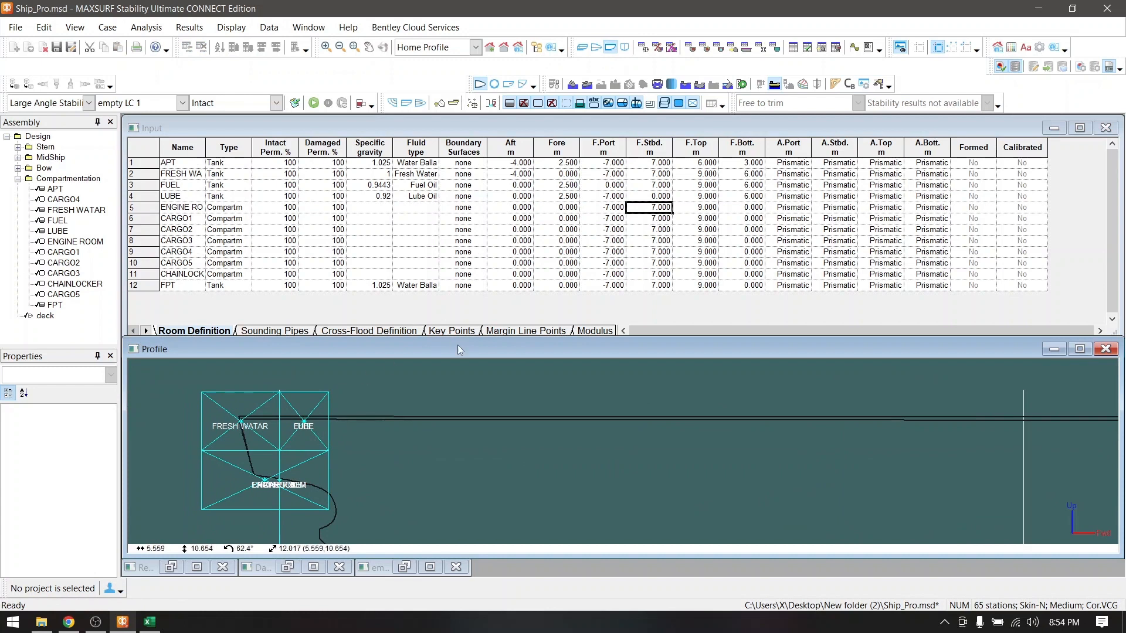
Set the ENGINE ROOM's Aft limit to 2.5 m and its Fore limit to 10 m
{"action": "left_click", "coordinate": [557, 207]}
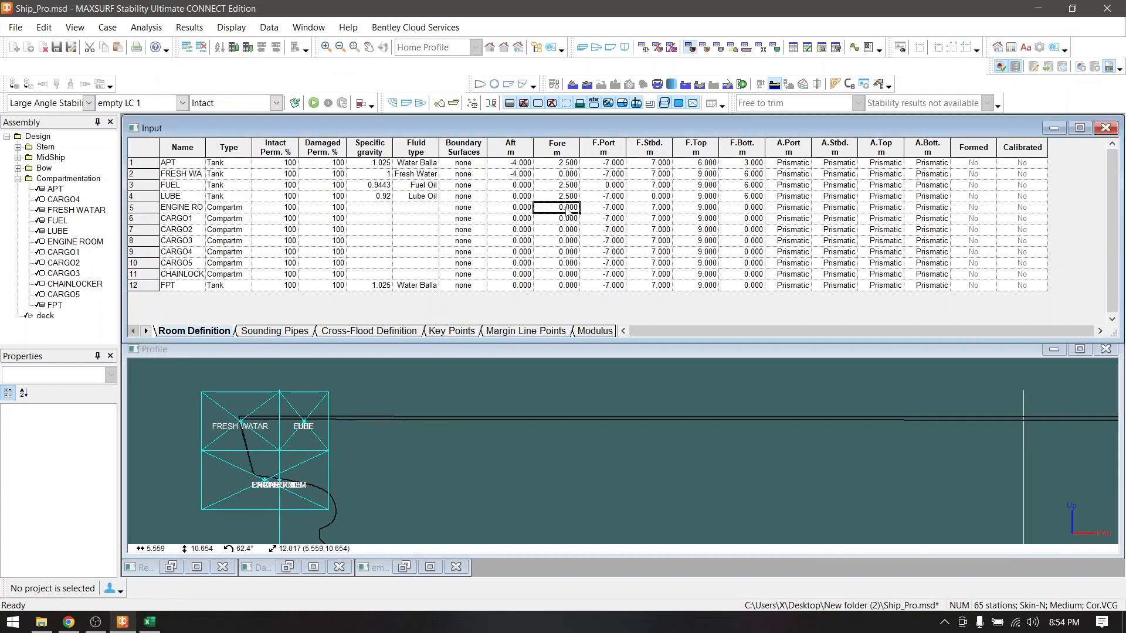
{"action": "left_click", "coordinate": [514, 207]}
{"action": "type", "text": "2.5"}
{"action": "key", "text": "Return"}
{"action": "left_click", "coordinate": [561, 208]}
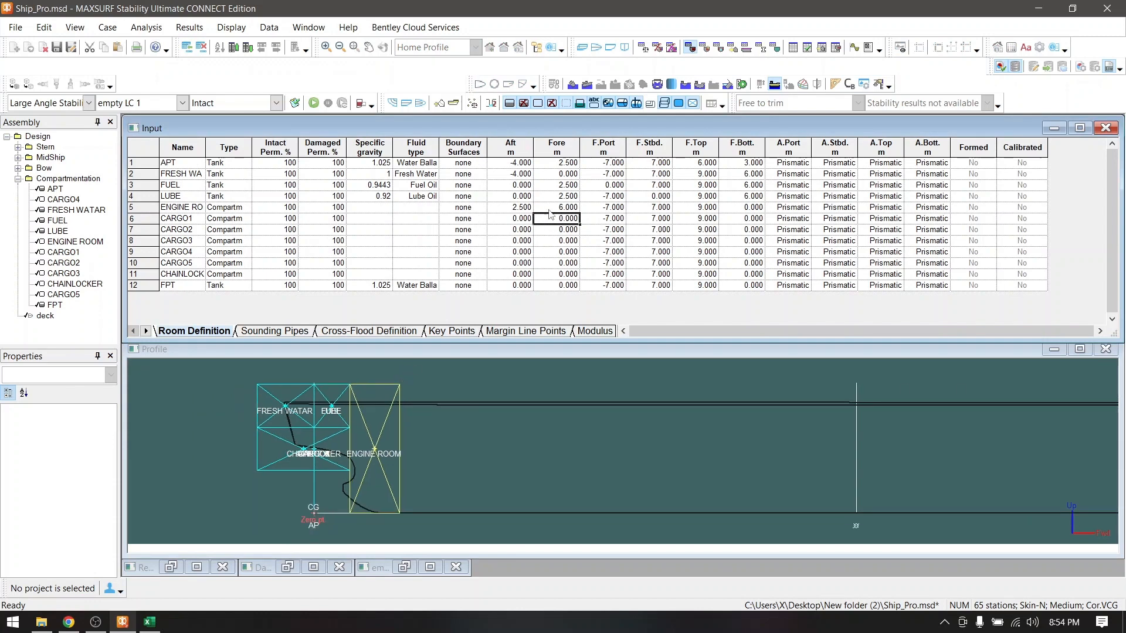
{"action": "type", "text": "10"}
{"action": "key", "text": "Return"}
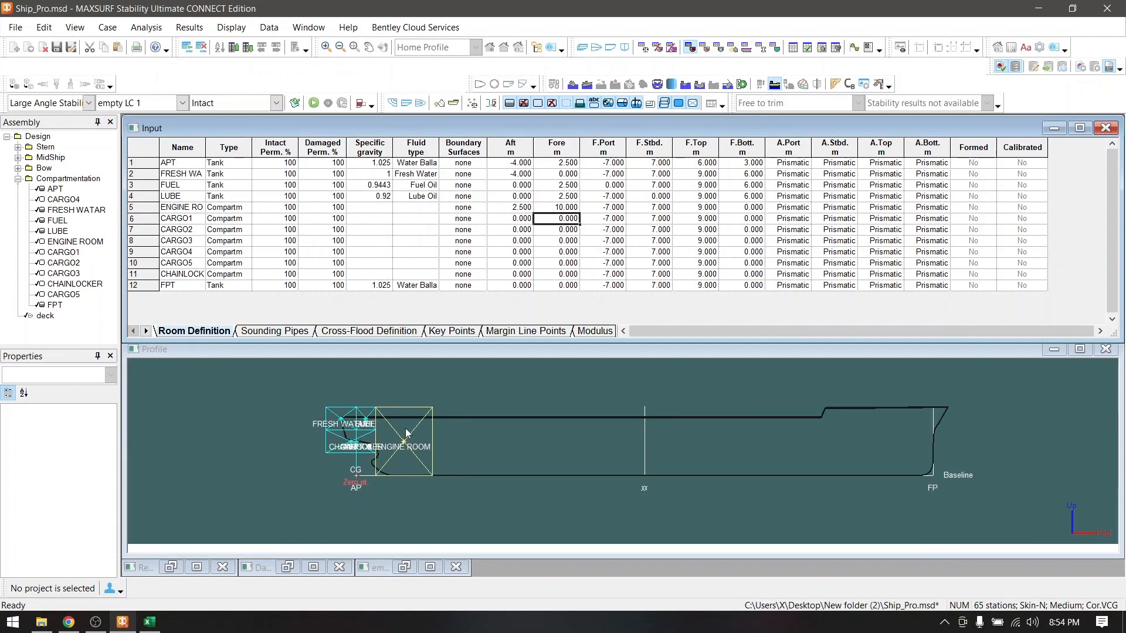
{"action": "key", "text": "Up"}
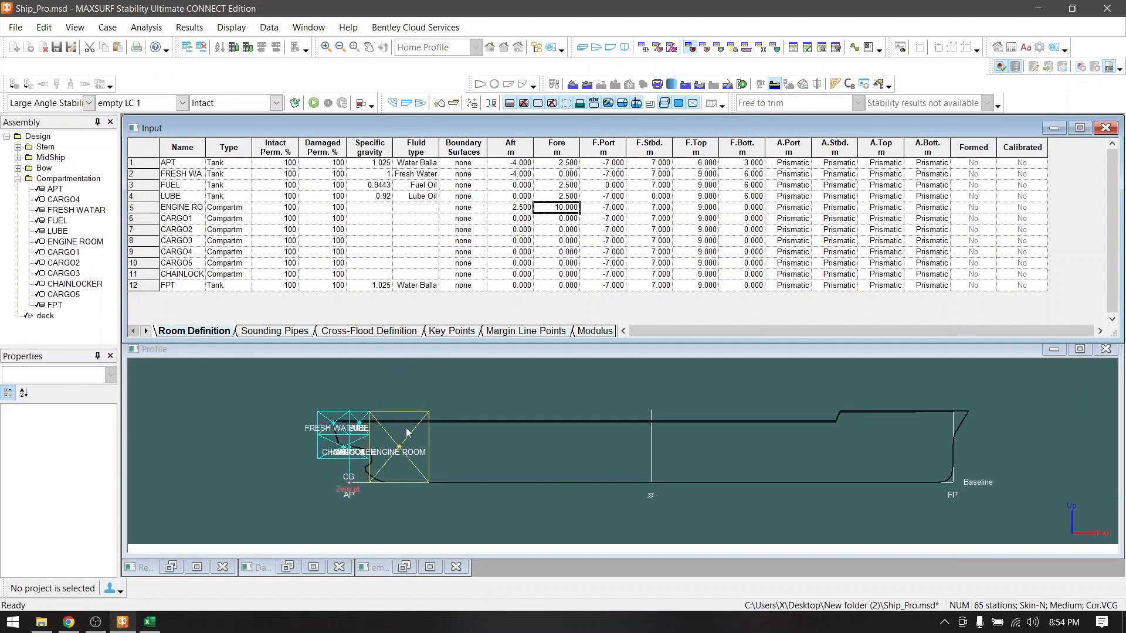
{"action": "scroll", "coordinate": [408, 433], "scroll_direction": "up", "scroll_amount": 1}
Set CARGO1's Aft limit to 10 m and its Fore limit to 20 m
{"action": "left_click", "coordinate": [524, 219]}
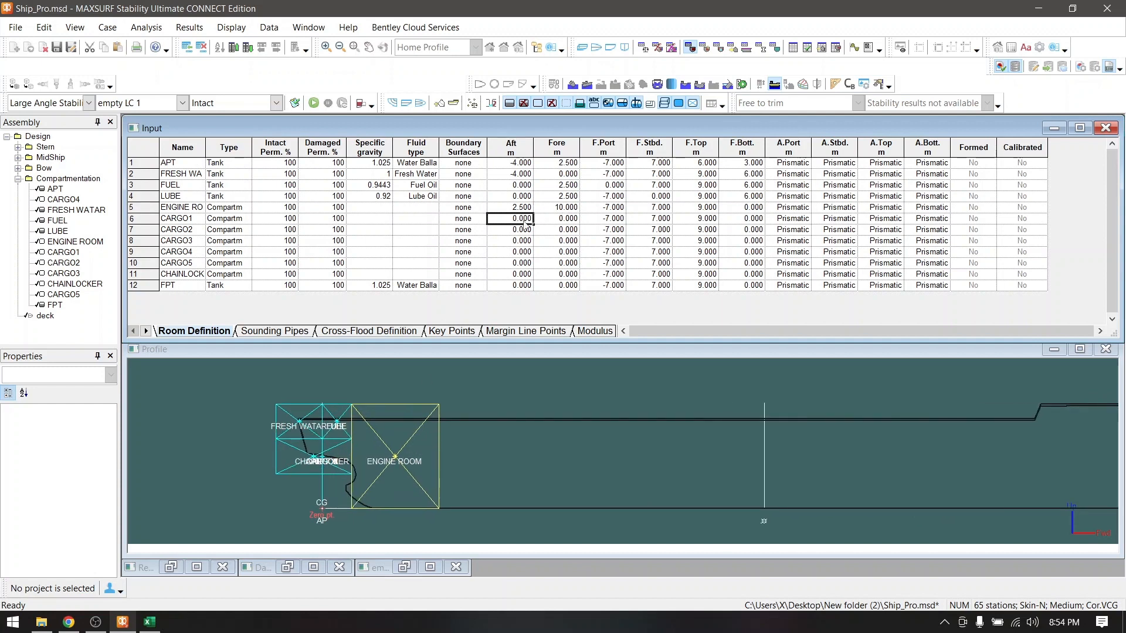
{"action": "type", "text": "10"}
{"action": "left_click", "coordinate": [548, 219]}
{"action": "type", "text": "20"}
{"action": "key", "text": "Return"}
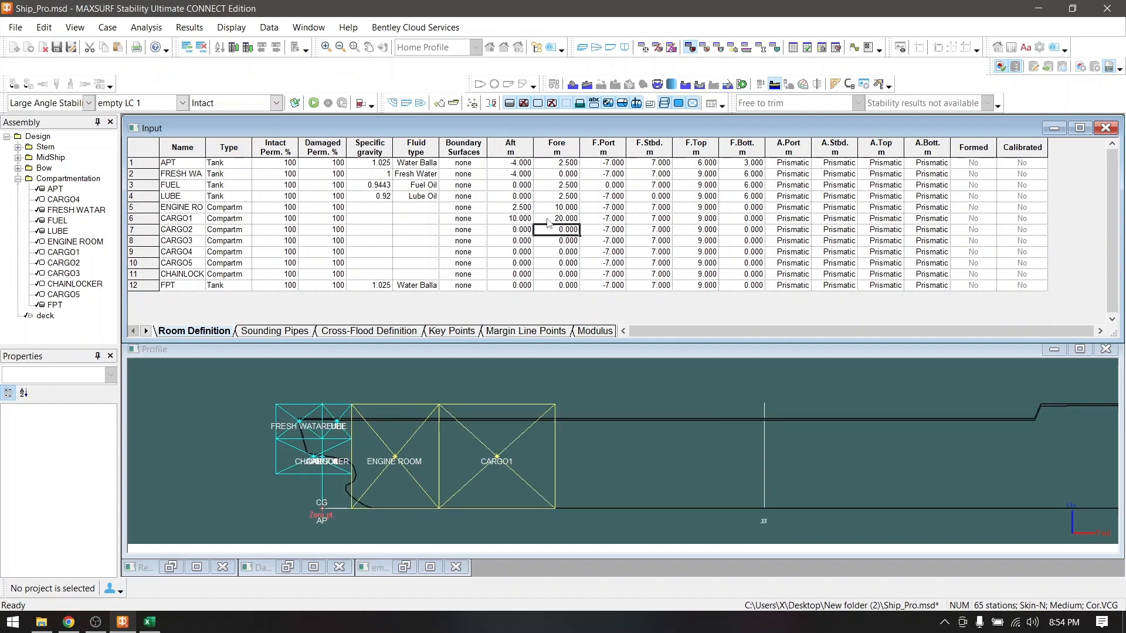
Set CARGO2's Aft and Fore limits to 20 m and 30 m, and CARGO3's to 30 m and 40 m
{"action": "left_click", "coordinate": [515, 229]}
{"action": "type", "text": "20"}
{"action": "left_click", "coordinate": [550, 230]}
{"action": "type", "text": "2"}
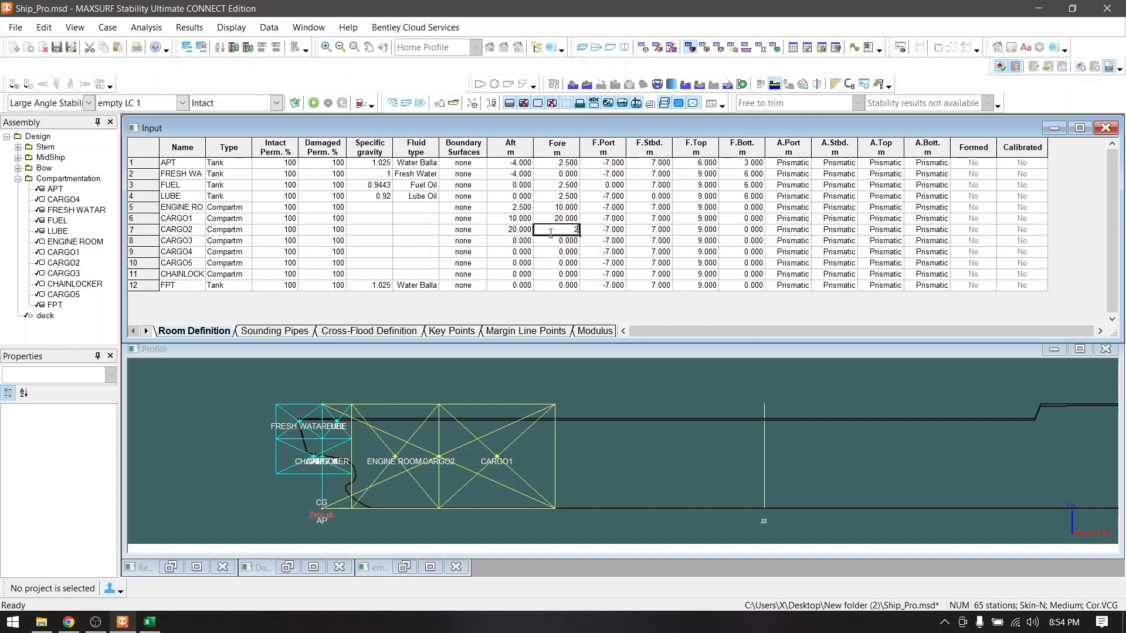
{"action": "left_click", "coordinate": [516, 240]}
{"action": "type", "text": "30"}
{"action": "left_click", "coordinate": [557, 240]}
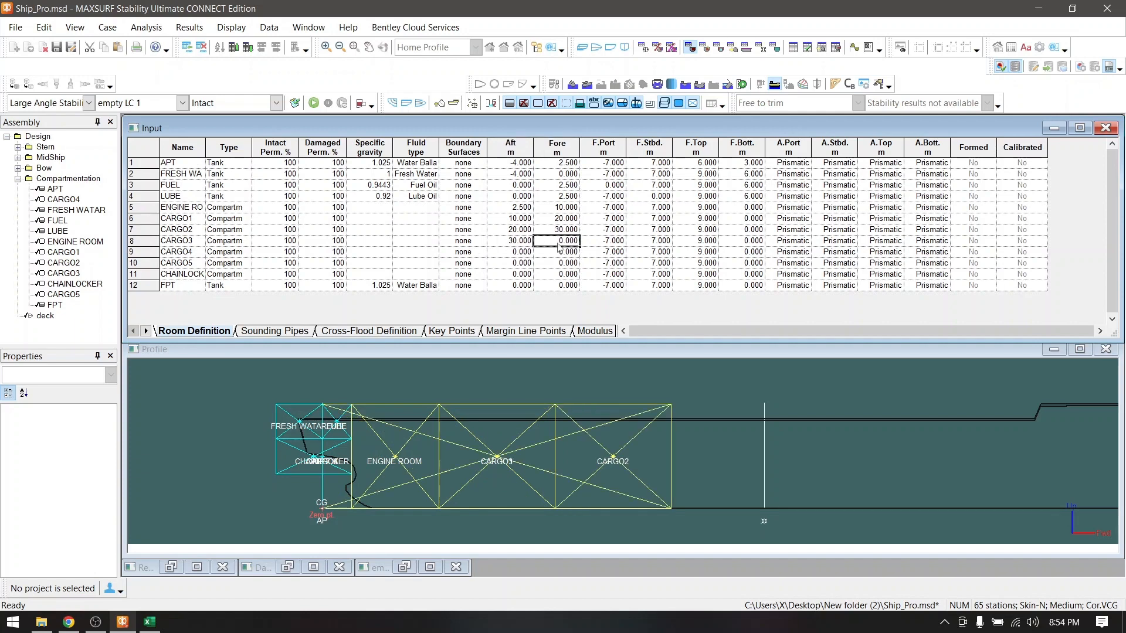
{"action": "type", "text": "40"}
{"action": "key", "text": "Return"}
Set CARGO4's Aft and Fore limits to 40 m and 50 m, and CARGO5's to 50 m and 60 m
{"action": "left_click", "coordinate": [516, 252]}
{"action": "type", "text": "40"}
{"action": "left_click", "coordinate": [557, 251]}
{"action": "type", "text": "50"}
{"action": "key", "text": "Return"}
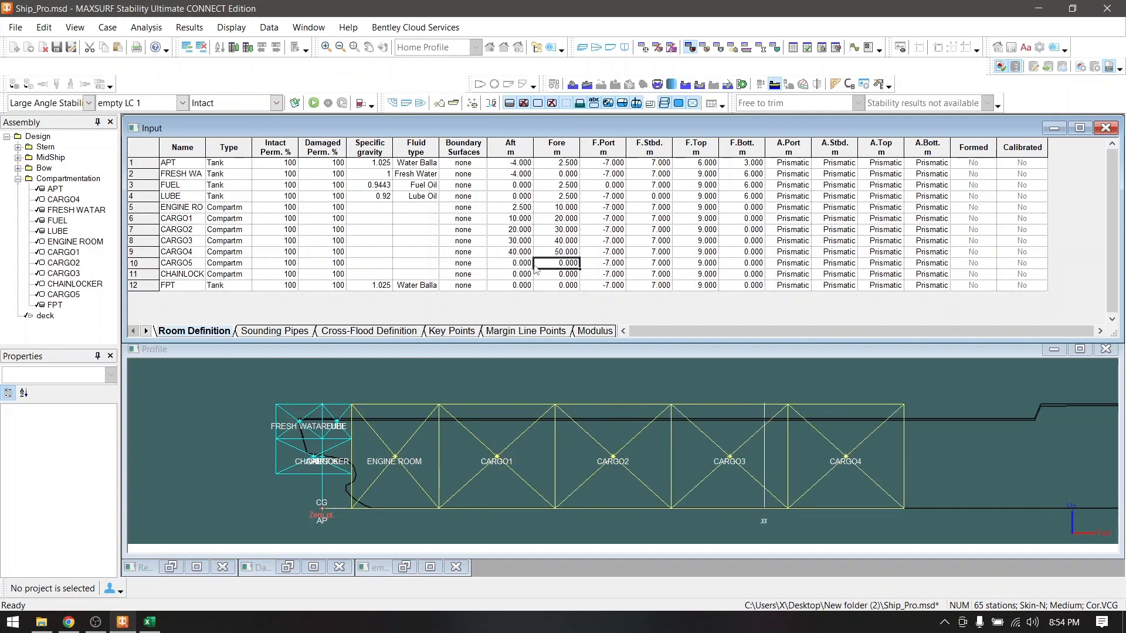
{"action": "left_click", "coordinate": [516, 262]}
{"action": "type", "text": "50"}
{"action": "left_click", "coordinate": [564, 264]}
{"action": "type", "text": "7"}
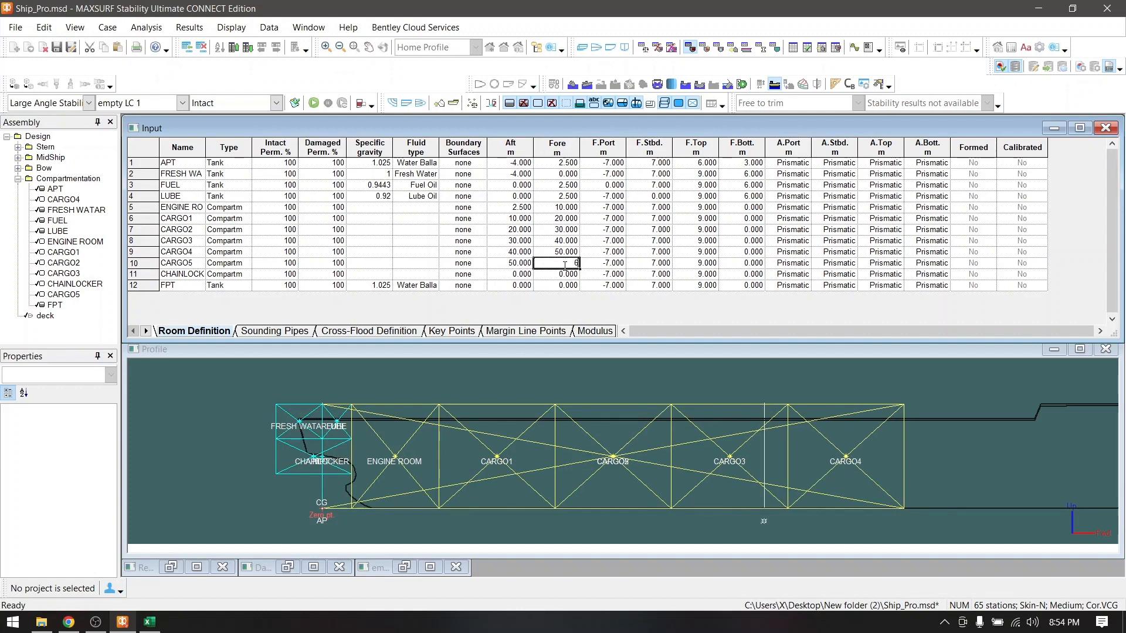
{"action": "type", "text": "0"}
{"action": "key", "text": "Return"}
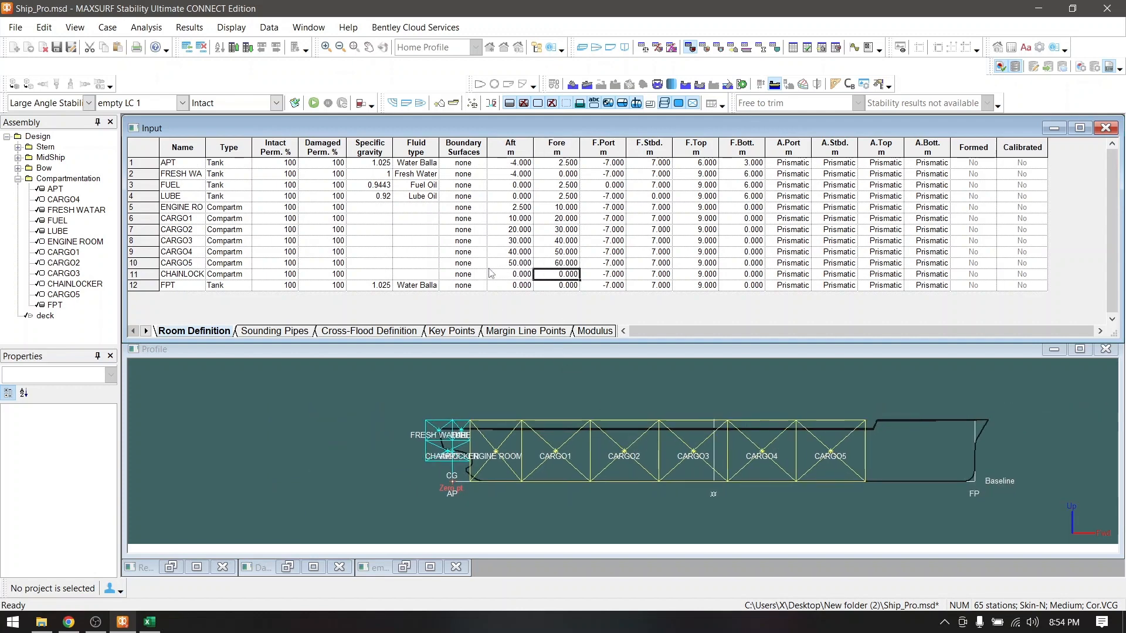
Delete the CARGO5 compartment from the room definitions
{"action": "left_click", "coordinate": [158, 264]}
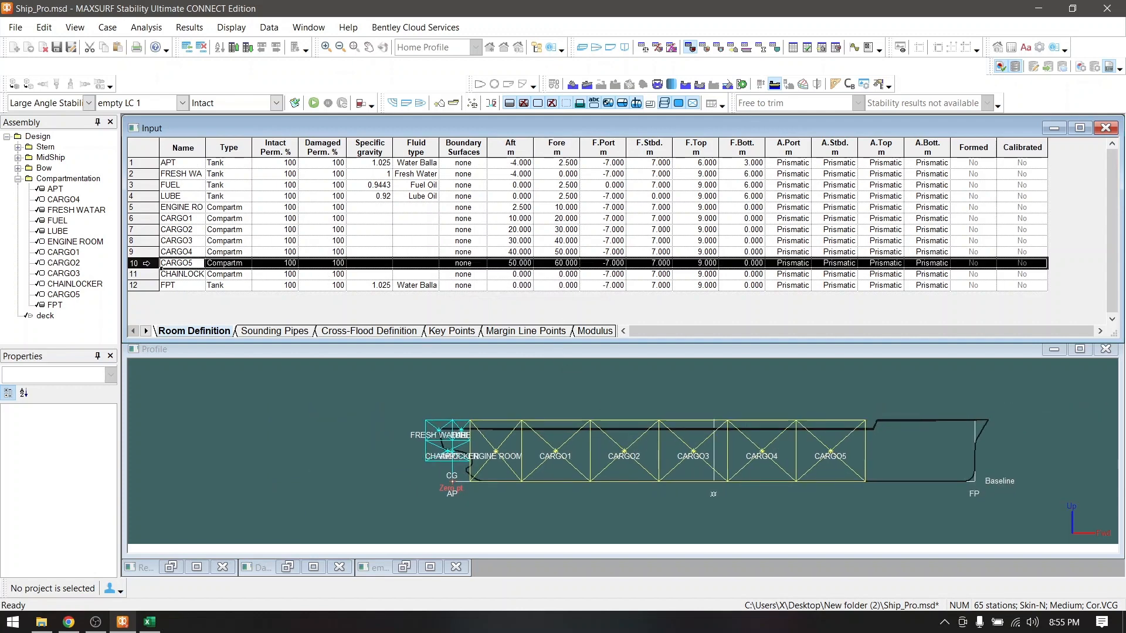
{"action": "key", "text": "Delete"}
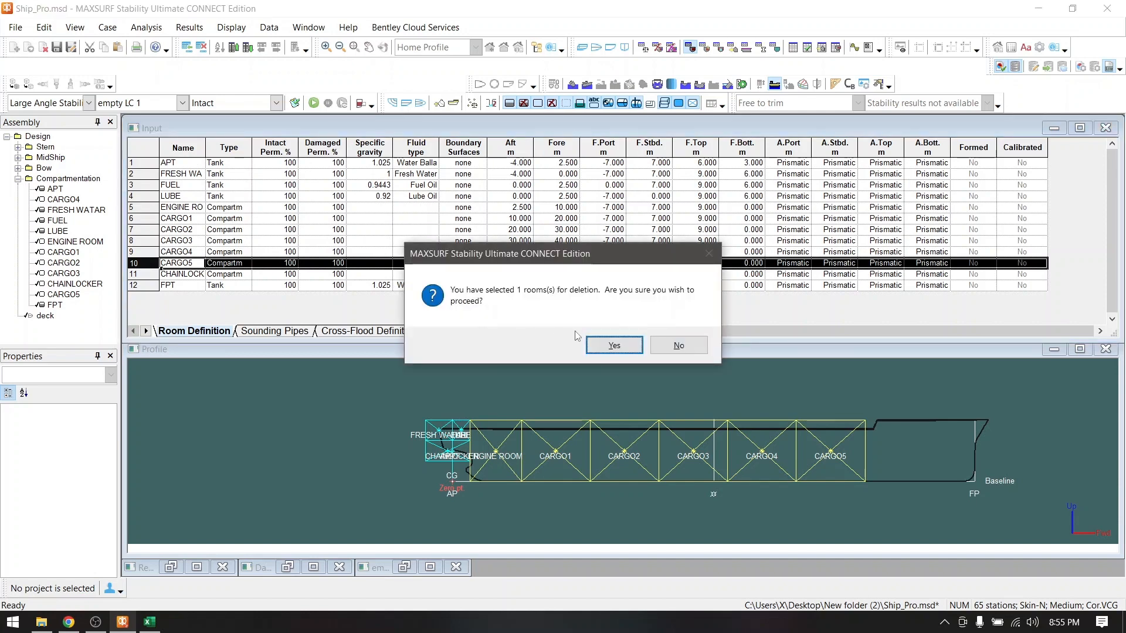
{"action": "left_click", "coordinate": [613, 345]}
Set CARGO1's Fore limit to 30 m, and CARGO2's Aft and Fore limits to 30 m and 50 m
{"action": "left_click", "coordinate": [567, 220]}
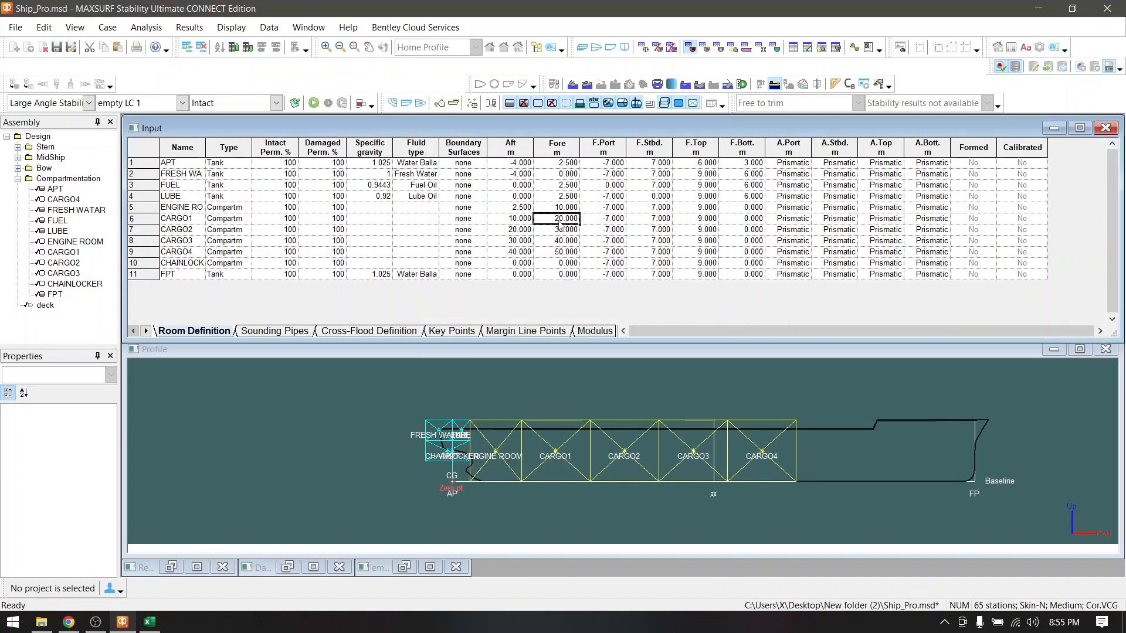
{"action": "type", "text": "30"}
{"action": "key", "text": "Return"}
{"action": "key", "text": "Left"}
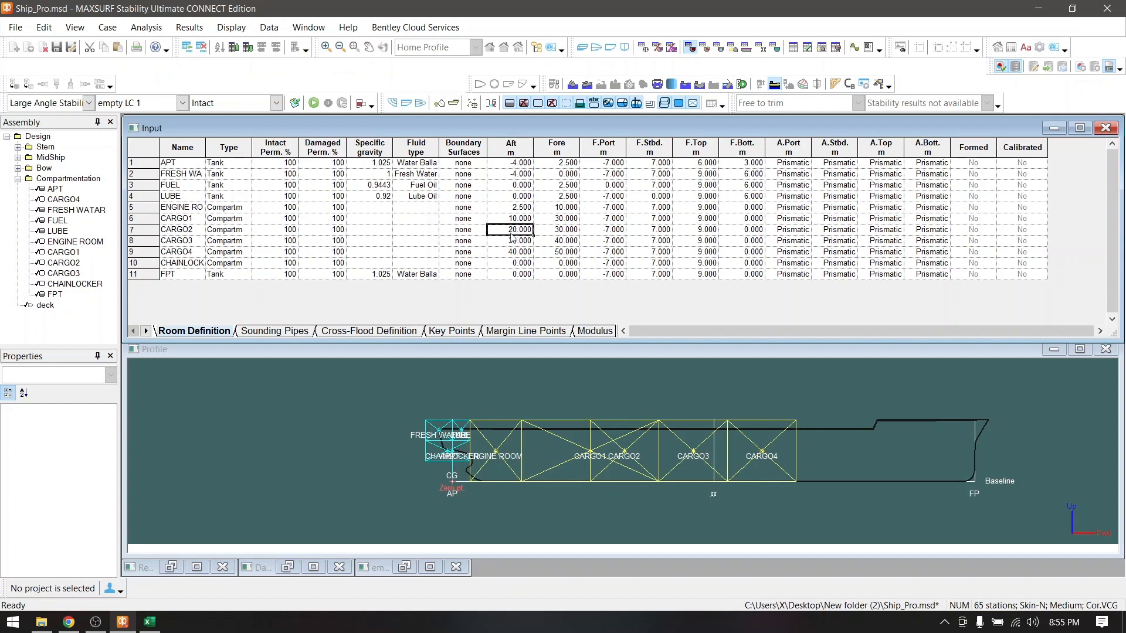
{"action": "type", "text": "30"}
{"action": "key", "text": "Return"}
{"action": "left_click", "coordinate": [565, 234]}
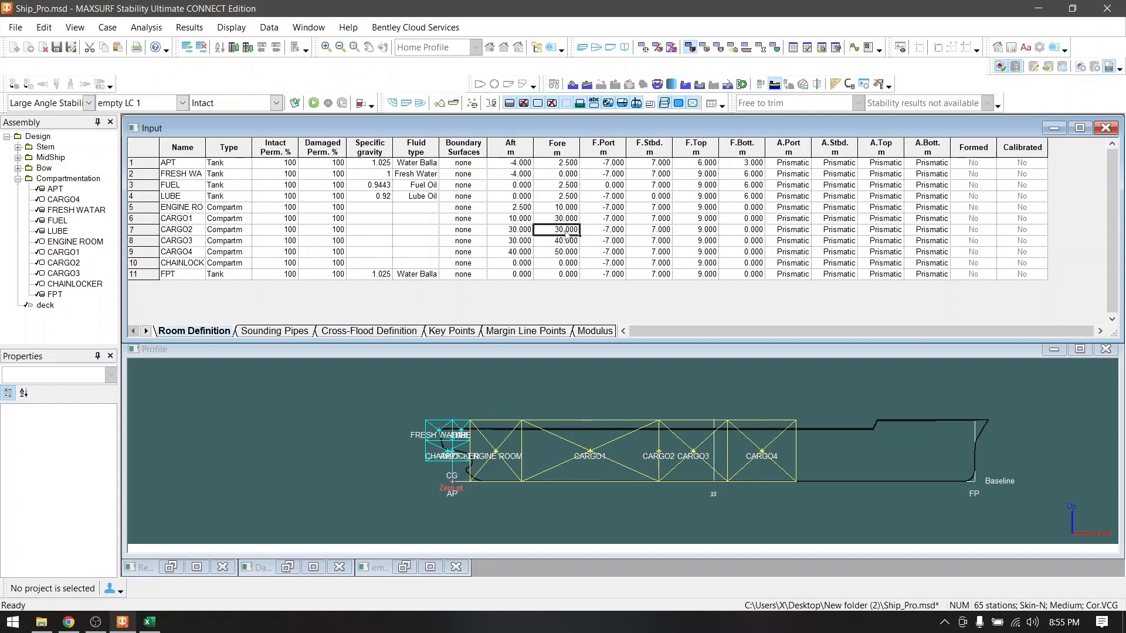
{"action": "type", "text": "50"}
{"action": "key", "text": "Return"}
Set CARGO3's Aft limit to 50 m and its Fore limit to 70 m
{"action": "left_click", "coordinate": [516, 239]}
{"action": "type", "text": "5"}
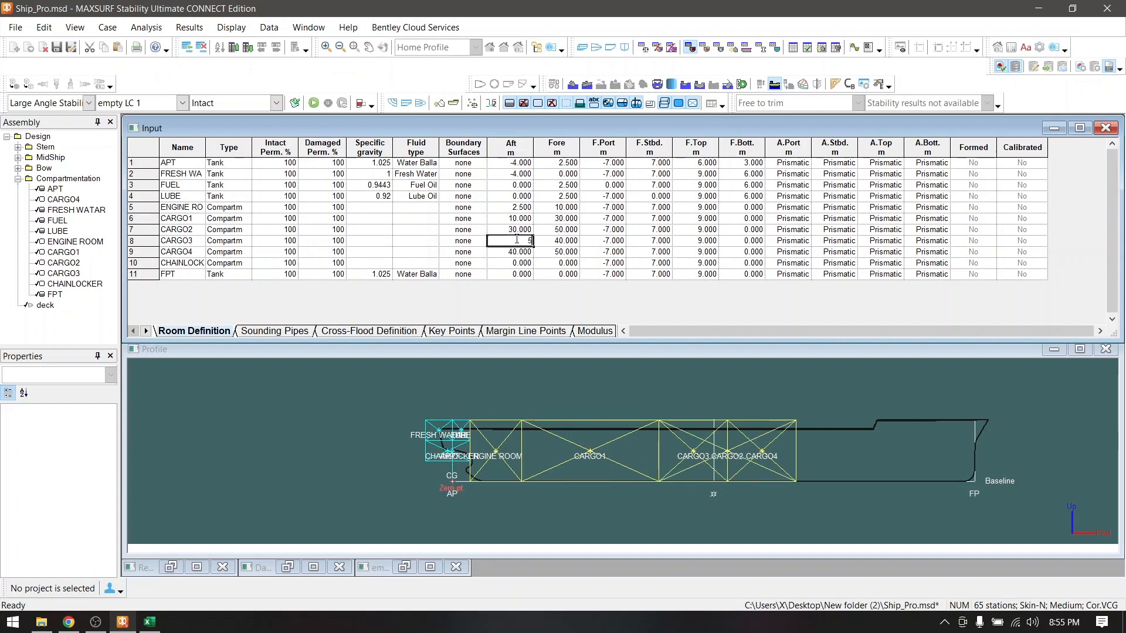
{"action": "type", "text": "0"}
{"action": "key", "text": "Return"}
{"action": "left_click", "coordinate": [563, 241]}
{"action": "type", "text": "70"}
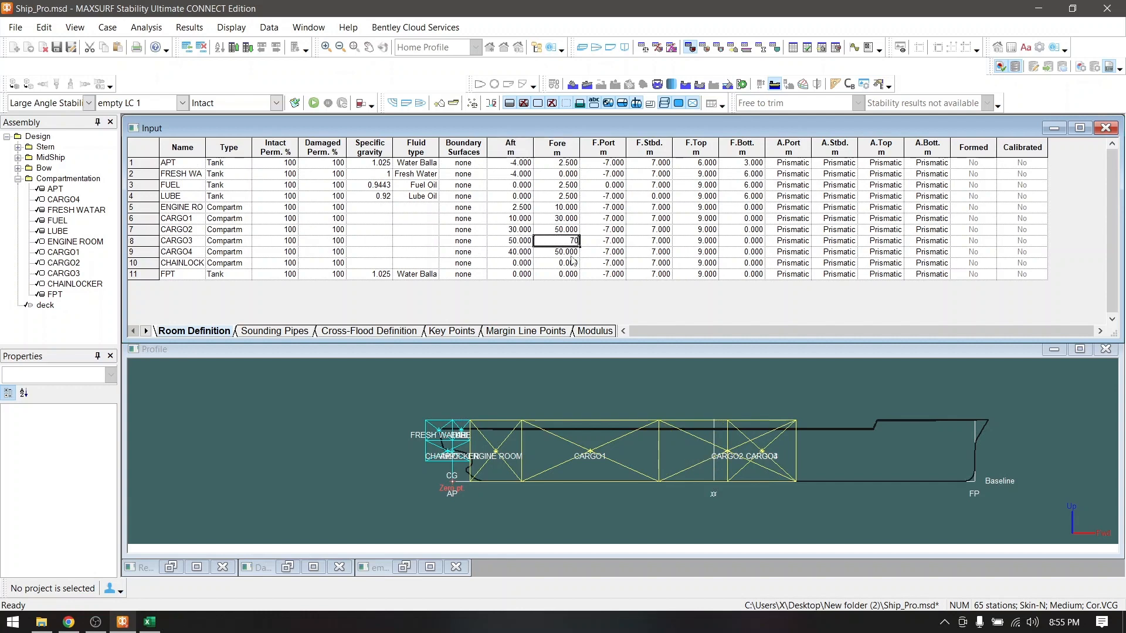
{"action": "key", "text": "Return"}
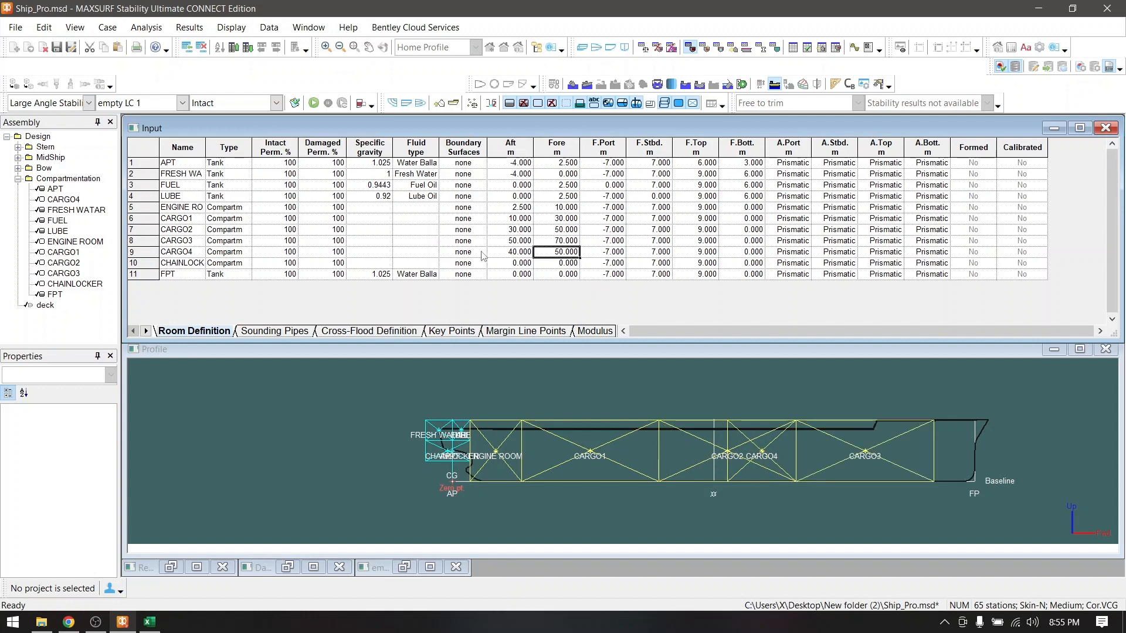
Delete the CARGO4 compartment and check the remaining cargo holds against the hull profile
{"action": "left_click", "coordinate": [143, 251]}
{"action": "key", "text": "Delete"}
{"action": "scroll", "coordinate": [771, 445], "scroll_direction": "up", "scroll_amount": 2}
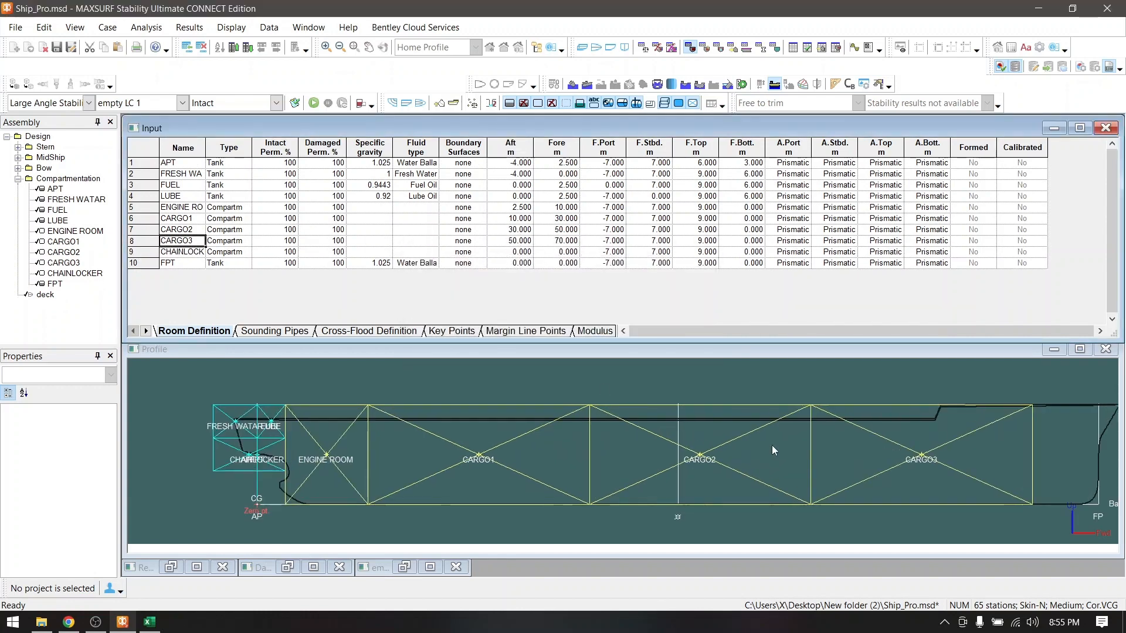
{"action": "scroll", "coordinate": [689, 409], "scroll_direction": "down", "scroll_amount": 2}
{"action": "scroll", "coordinate": [879, 474], "scroll_direction": "up", "scroll_amount": 1}
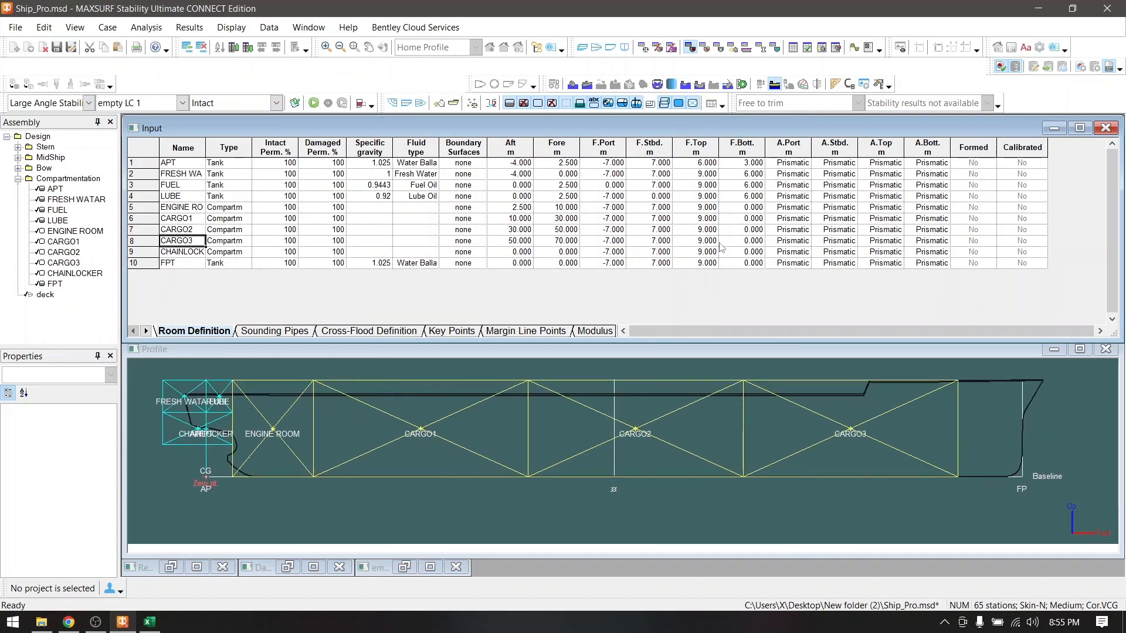
Set CARGO3's F.Top to 7.5 m after trying 8 m and 8.5 m
{"action": "left_click", "coordinate": [698, 241]}
{"action": "type", "text": "8"}
{"action": "key", "text": "Return"}
{"action": "left_click", "coordinate": [698, 242]}
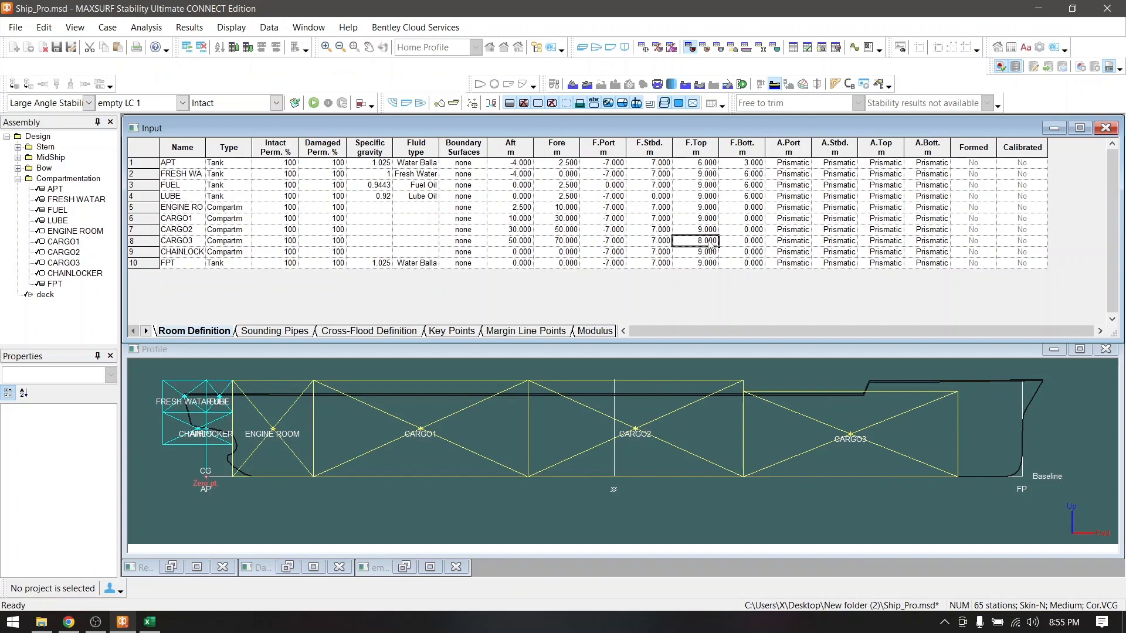
{"action": "type", "text": "8.5"}
{"action": "key", "text": "Return"}
{"action": "left_click", "coordinate": [708, 243]}
{"action": "type", "text": "7.5"}
{"action": "key", "text": "Return"}
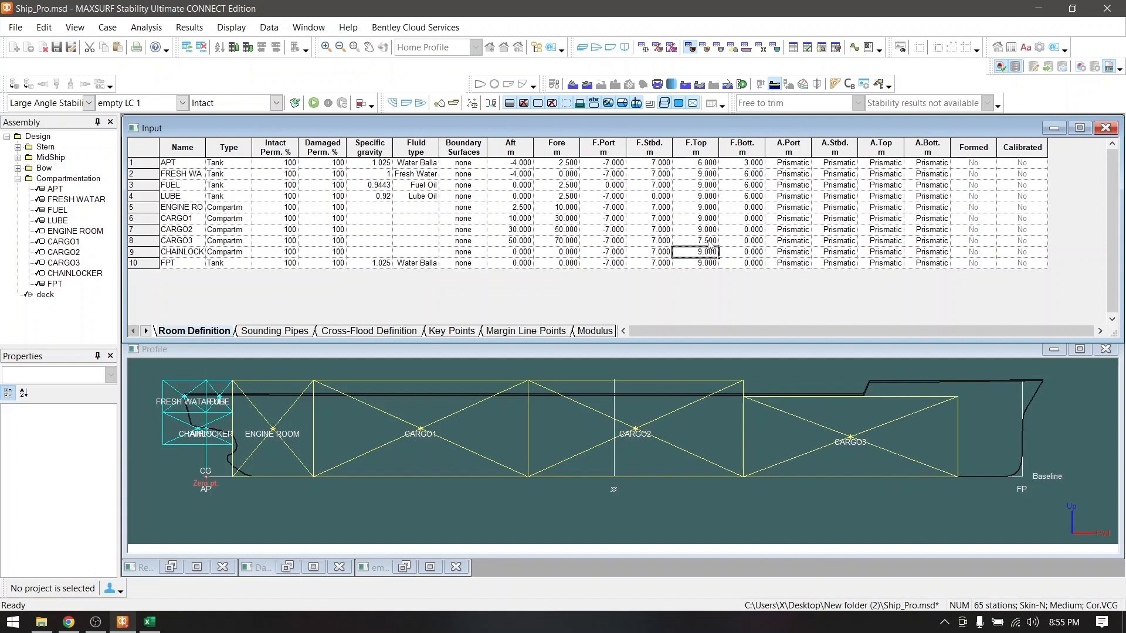
{"action": "left_click", "coordinate": [710, 241]}
Set F.Top to 7.5 m for both the CHAINLOCKER and the FPT tank
{"action": "left_click", "coordinate": [704, 253]}
{"action": "type", "text": "7.5"}
{"action": "key", "text": "Return"}
{"action": "type", "text": "7.5"}
{"action": "key", "text": "Return"}
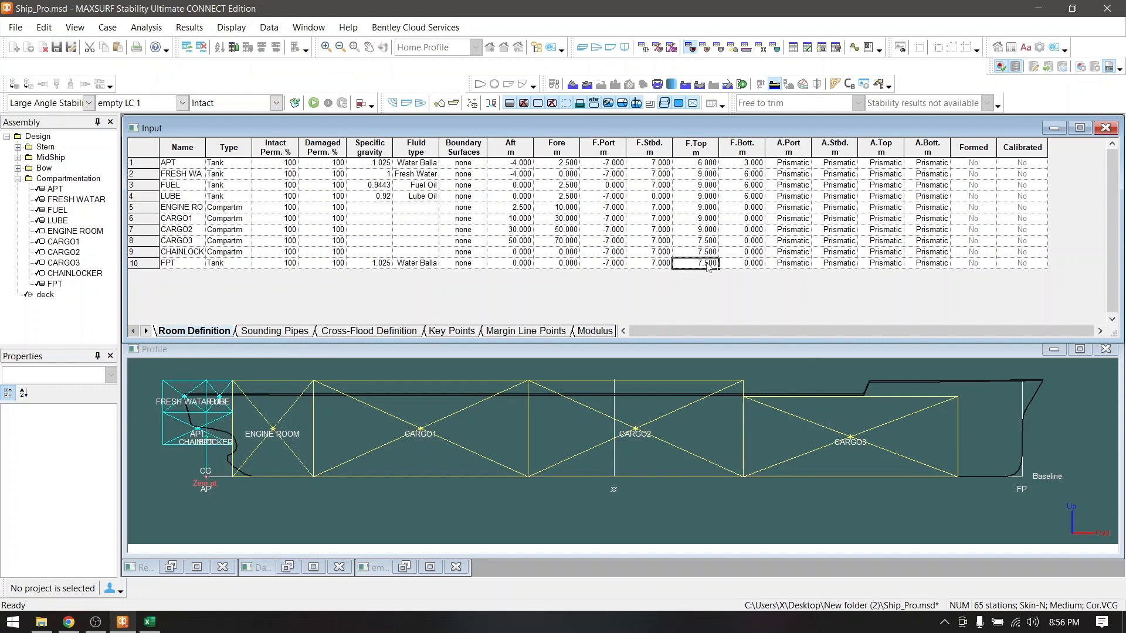
Set the CHAINLOCKER's Aft limit to 70 m and its Fore limit to 80 m
{"action": "left_click", "coordinate": [523, 252]}
{"action": "type", "text": "70"}
{"action": "left_click", "coordinate": [556, 252]}
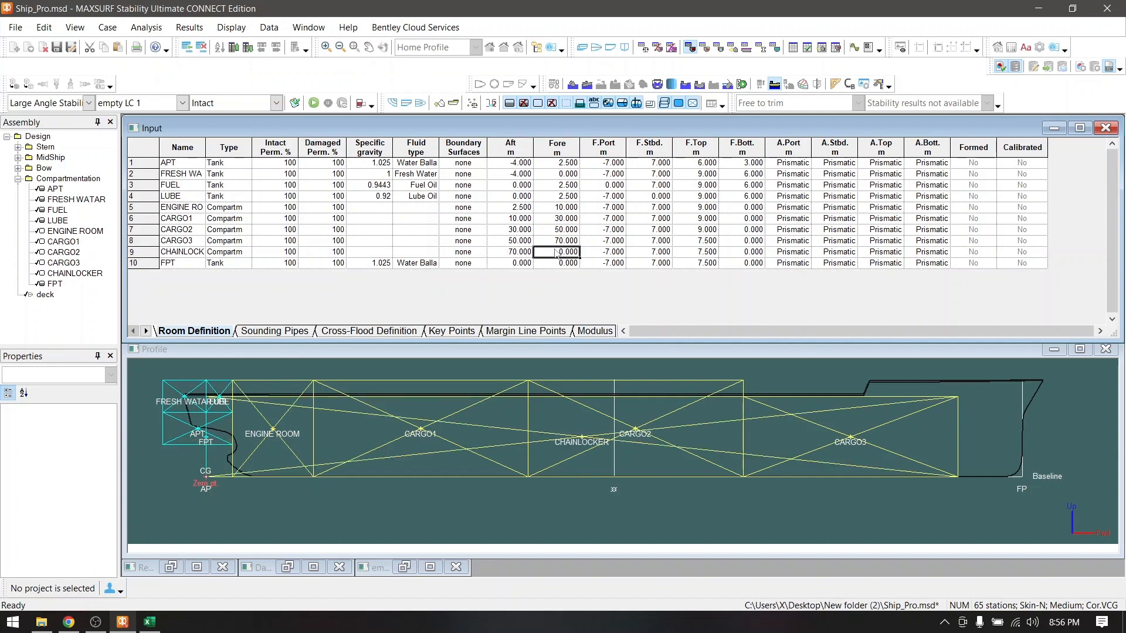
{"action": "type", "text": "80"}
{"action": "key", "text": "Return"}
{"action": "left_click", "coordinate": [560, 255]}
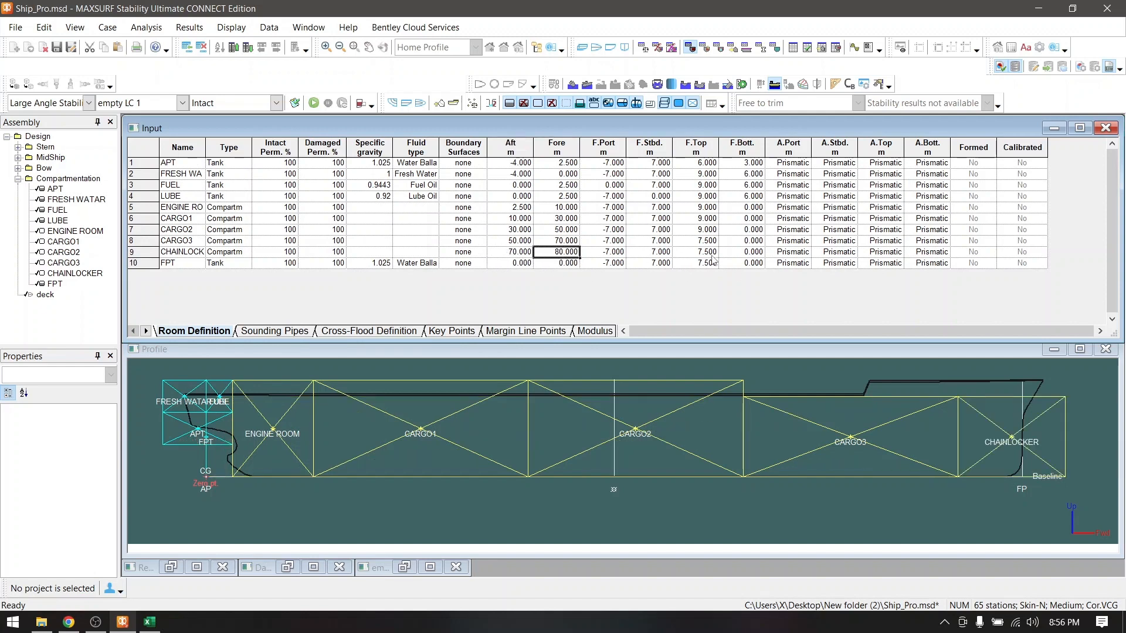
Set the CHAINLOCKER compartment's F.Bott. limit to 4 m
{"action": "left_click", "coordinate": [746, 253]}
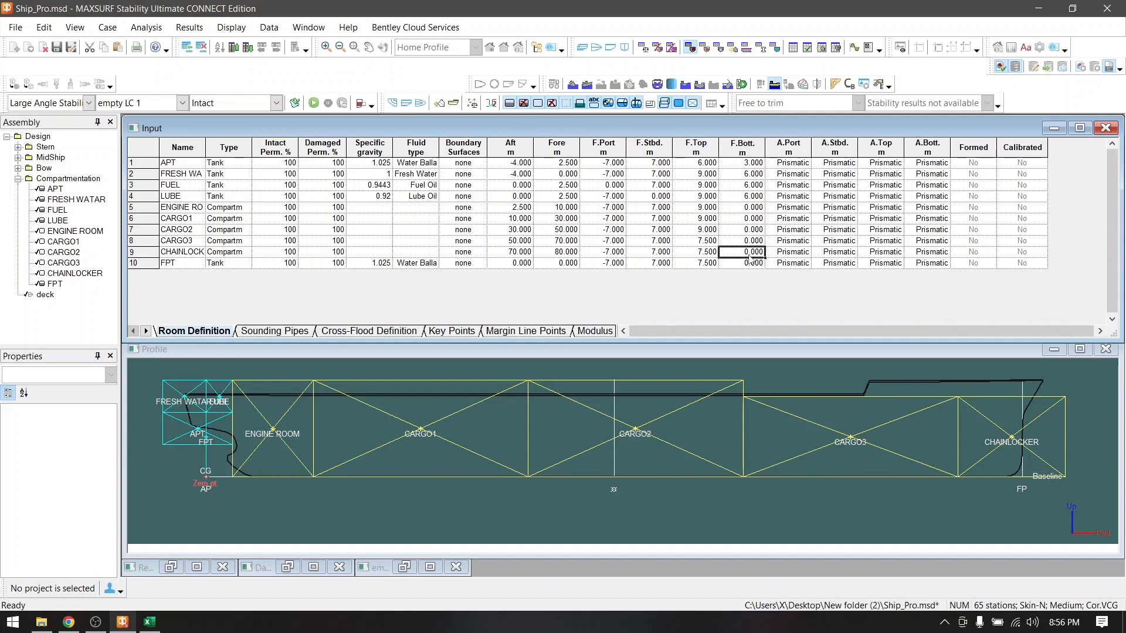
{"action": "type", "text": "4"}
{"action": "key", "text": "Return"}
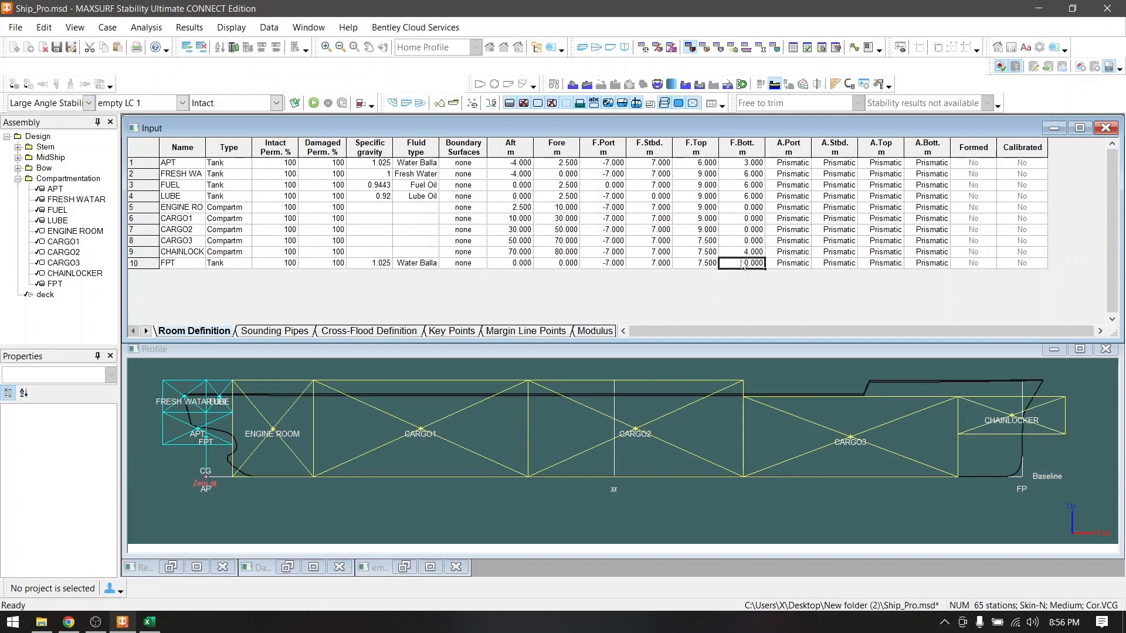
{"action": "left_click", "coordinate": [744, 253]}
Set the FPT tank's F.Top to 4 m, its Aft limit to 70 m and its Fore limit to 80 m
{"action": "left_click", "coordinate": [184, 267]}
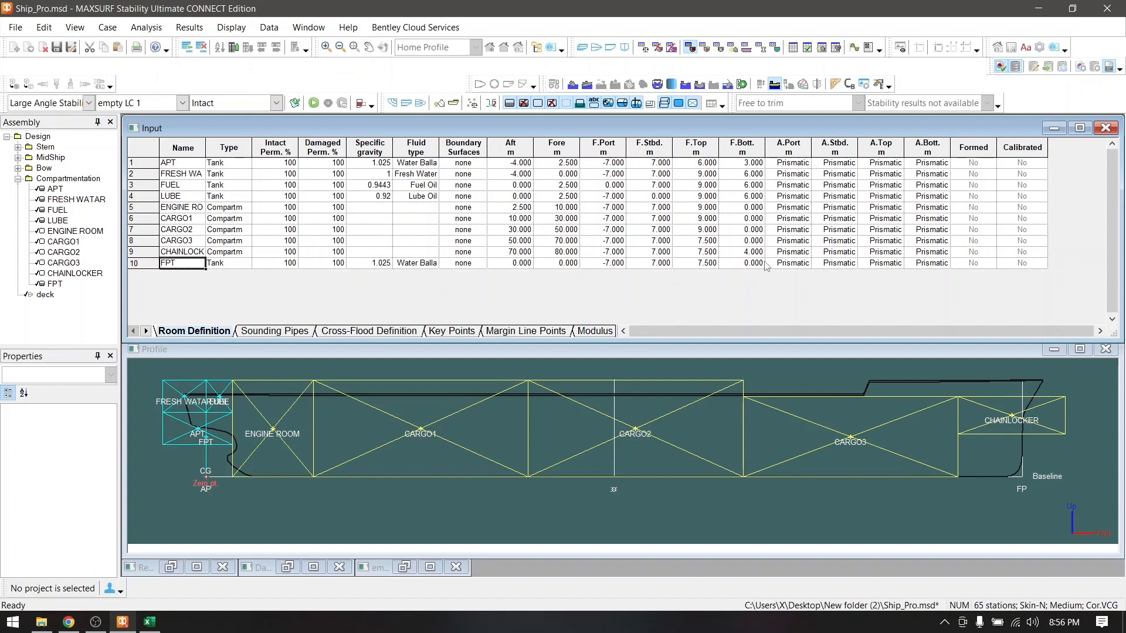
{"action": "left_click", "coordinate": [696, 263]}
{"action": "type", "text": "4"}
{"action": "key", "text": "Return"}
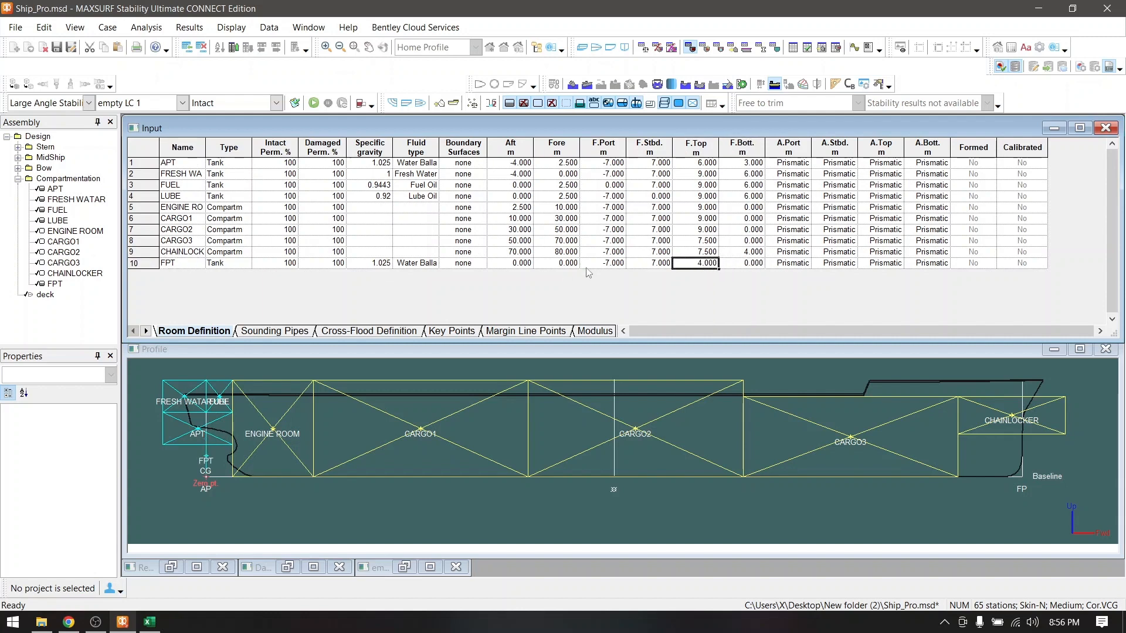
{"action": "left_click", "coordinate": [516, 264]}
{"action": "type", "text": "70"}
{"action": "left_click", "coordinate": [554, 262]}
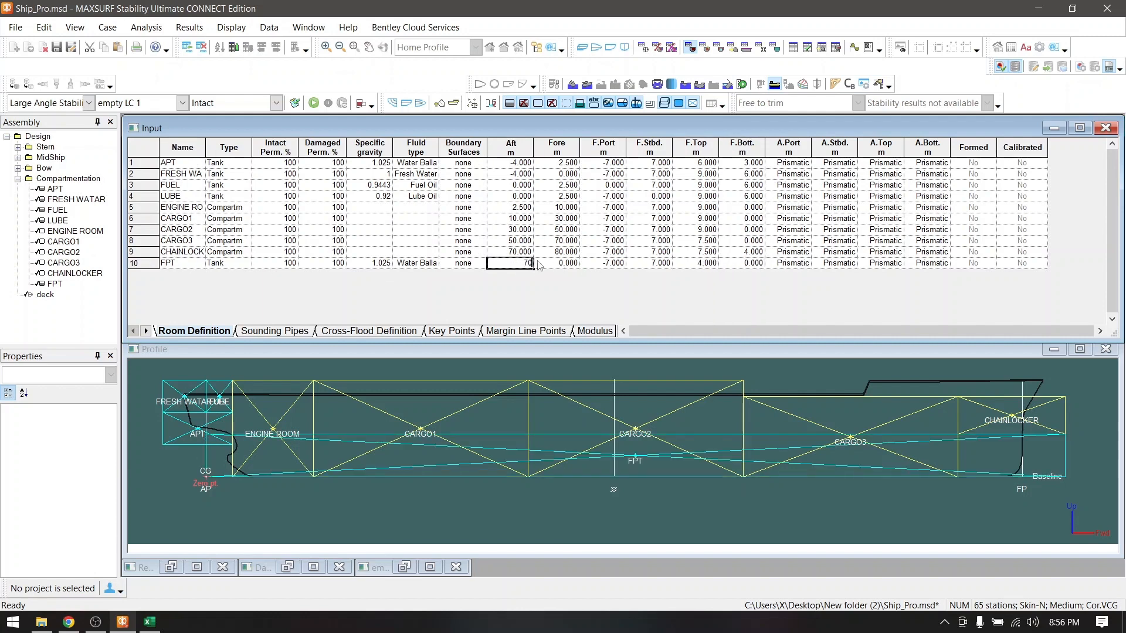
{"action": "type", "text": "80"}
{"action": "key", "text": "Return"}
{"action": "scroll", "coordinate": [923, 426], "scroll_direction": "down", "scroll_amount": 6}
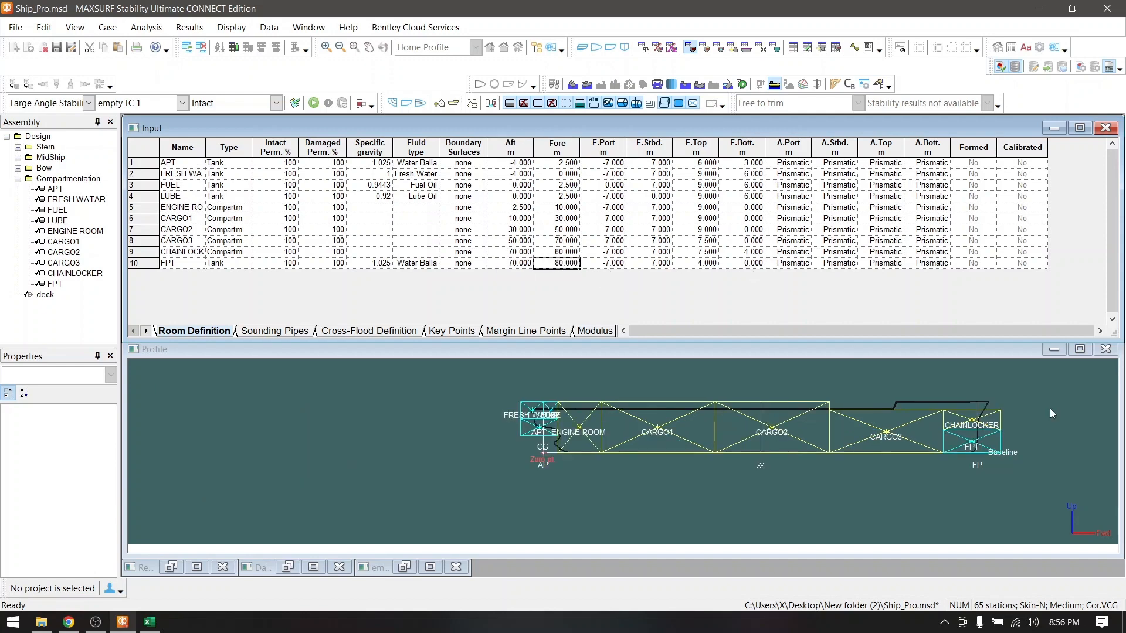
{"action": "scroll", "coordinate": [1053, 413], "scroll_direction": "up", "scroll_amount": 3}
Switch the analysis type to Upright Hydrostatics and run it for the intact ship
{"action": "left_click", "coordinate": [88, 103]}
{"action": "left_click", "coordinate": [41, 118]}
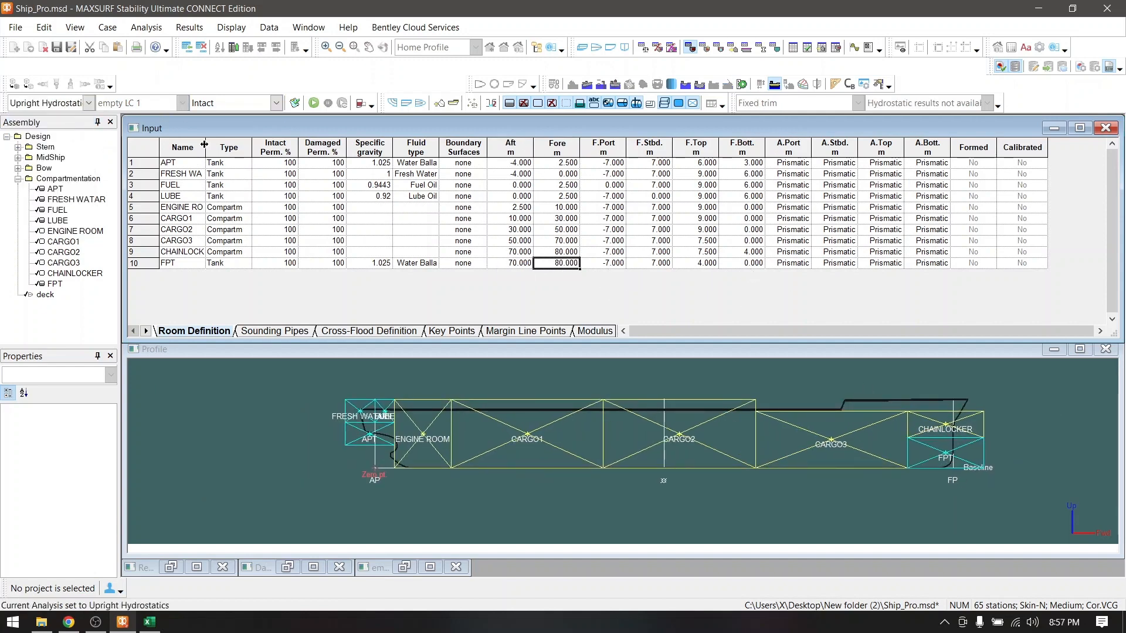
{"action": "left_click", "coordinate": [315, 104]}
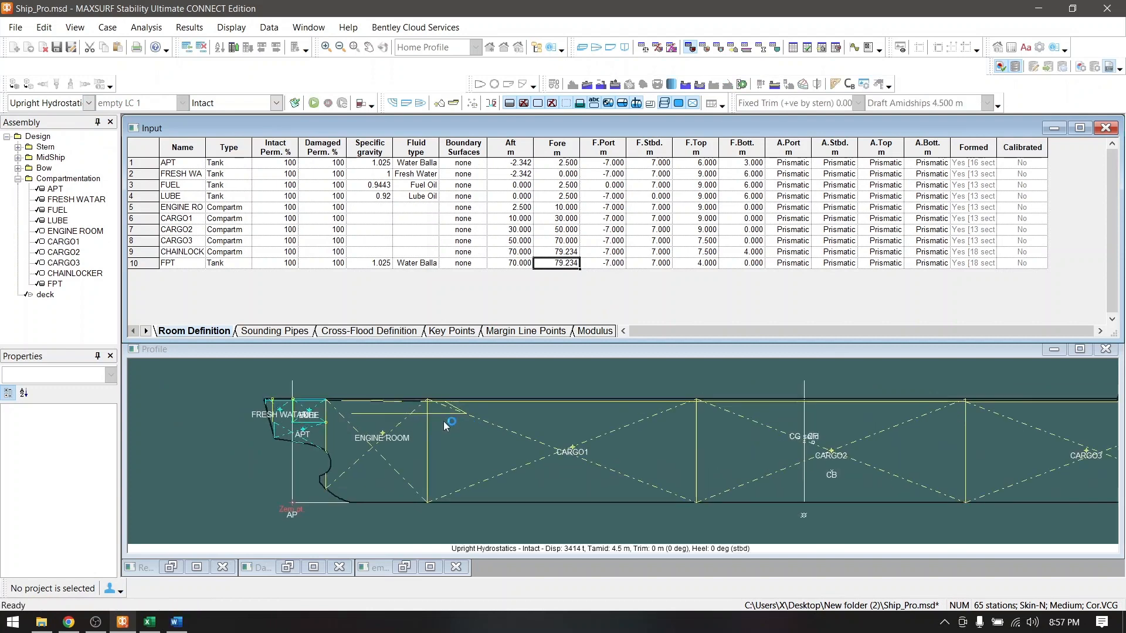
{"action": "scroll", "coordinate": [956, 420], "scroll_direction": "up", "scroll_amount": 4}
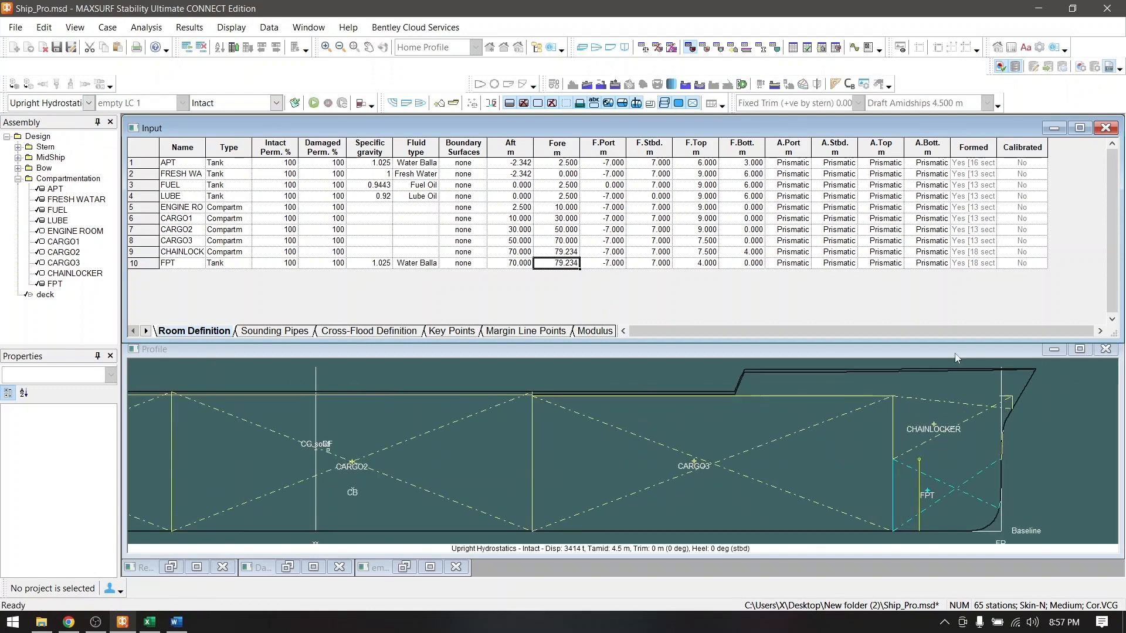
Show the ship as a rendered model in the perspective view and inspect the tanks and compartments from stern to bow
{"action": "left_click", "coordinate": [610, 48]}
{"action": "left_click", "coordinate": [582, 47]}
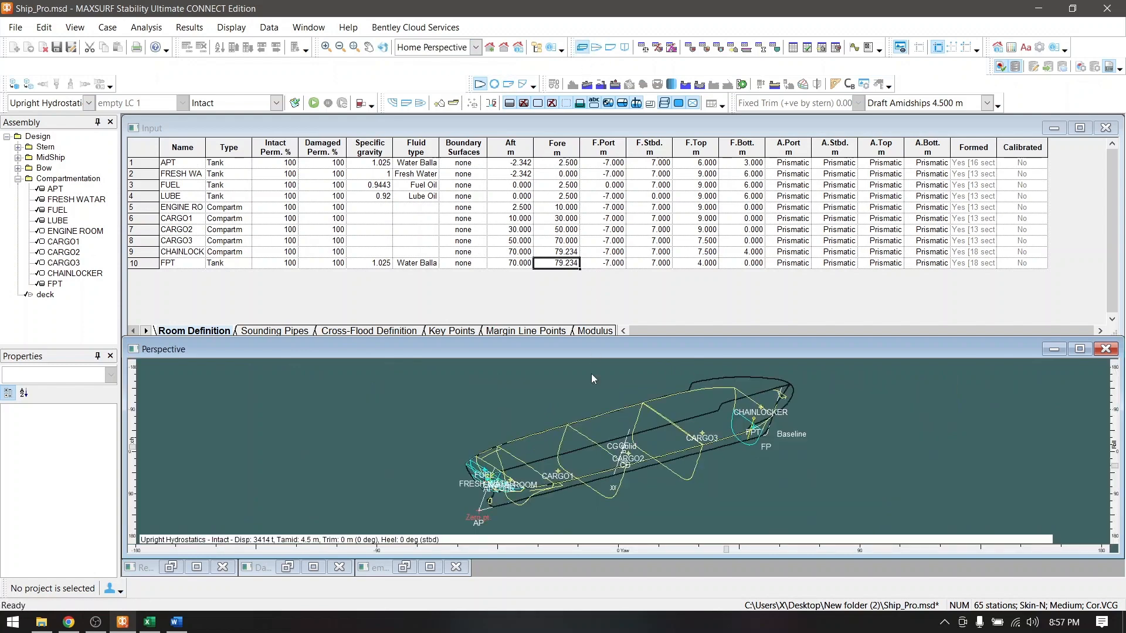
{"action": "left_click", "coordinate": [14, 84]}
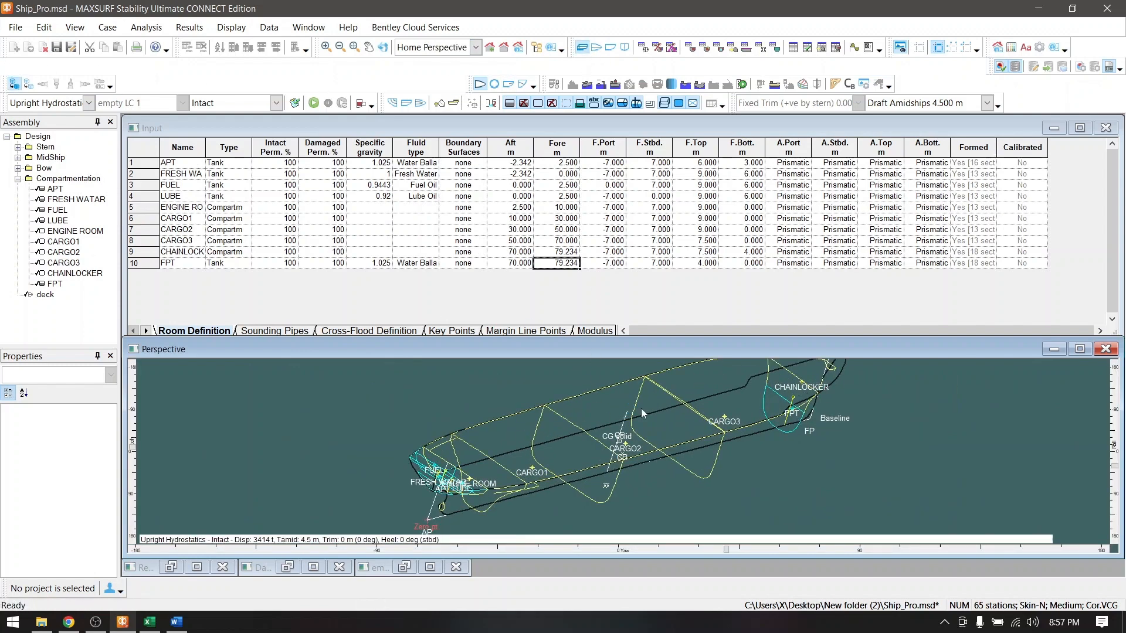
{"action": "left_click_drag", "start_coordinate": [726, 551], "coordinate": [937, 551]}
{"action": "left_click", "coordinate": [511, 435]}
{"action": "scroll", "coordinate": [399, 461], "scroll_direction": "up", "scroll_amount": 5}
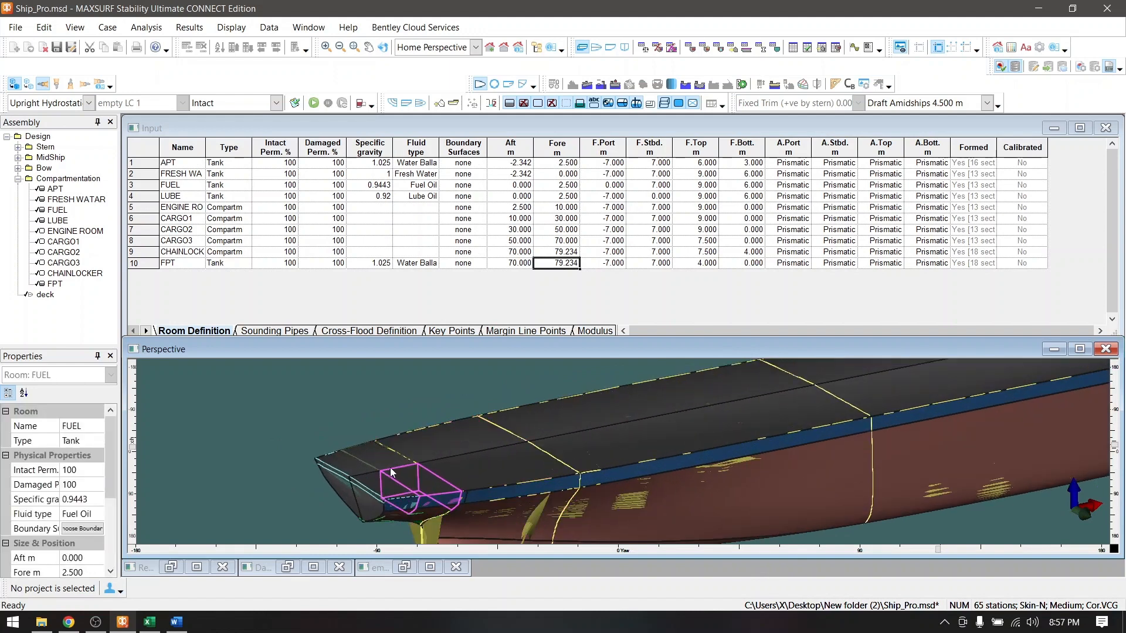
{"action": "scroll", "coordinate": [372, 478], "scroll_direction": "down", "scroll_amount": 3}
{"action": "scroll", "coordinate": [391, 490], "scroll_direction": "up", "scroll_amount": 4}
{"action": "scroll", "coordinate": [392, 491], "scroll_direction": "down", "scroll_amount": 6}
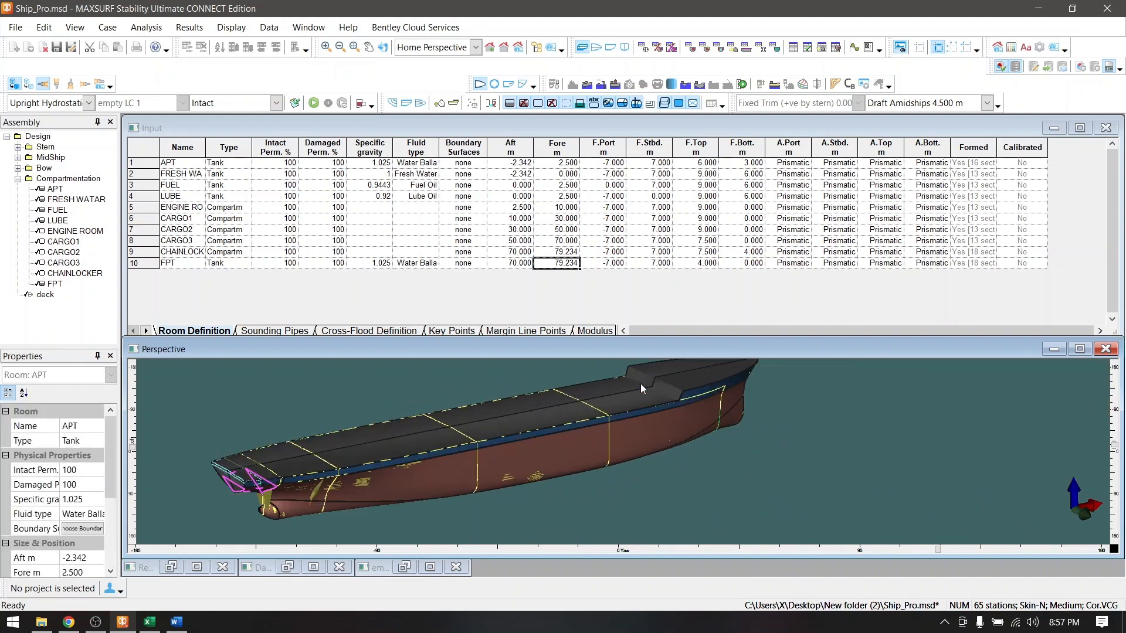
{"action": "scroll", "coordinate": [641, 384], "scroll_direction": "up", "scroll_amount": 1}
Hide the deck surface in the perspective view and inspect the compartments inside the hull
{"action": "right_click", "coordinate": [47, 298]}
{"action": "left_click", "coordinate": [76, 325]}
{"action": "scroll", "coordinate": [799, 477], "scroll_direction": "down", "scroll_amount": 2}
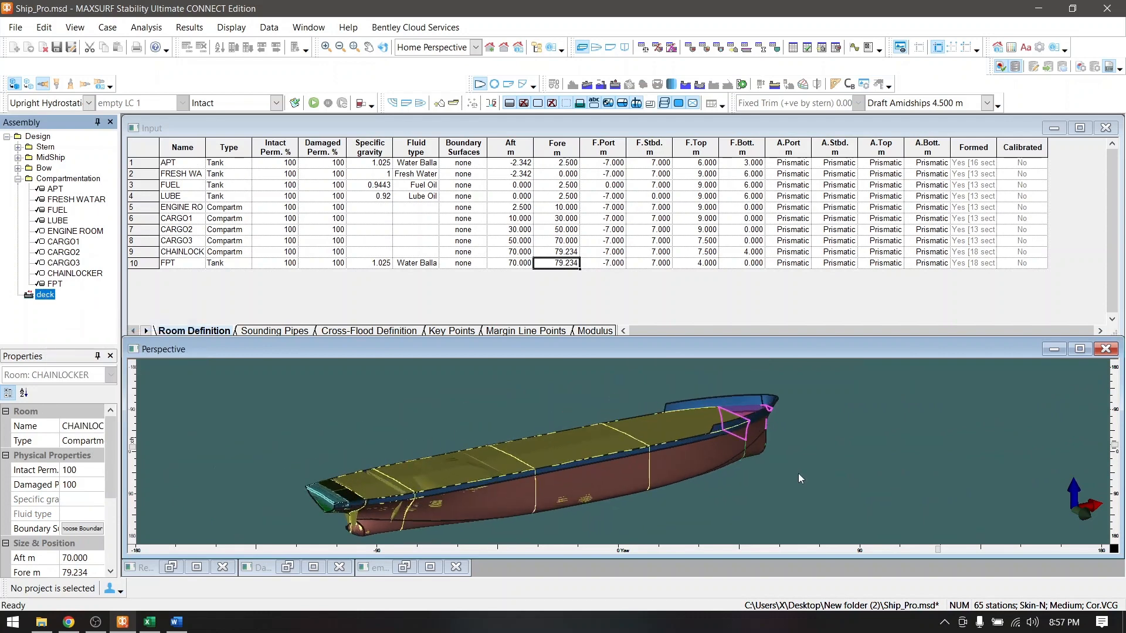
{"action": "mouse_move", "coordinate": [1117, 444]}
{"action": "left_mouse_down"}
{"action": "mouse_move", "coordinate": [1116, 413]}
{"action": "mouse_move", "coordinate": [1114, 457]}
{"action": "mouse_move", "coordinate": [1112, 444]}
{"action": "left_mouse_up"}
{"action": "scroll", "coordinate": [427, 457], "scroll_direction": "down", "scroll_amount": 2}
{"action": "scroll", "coordinate": [427, 457], "scroll_direction": "up", "scroll_amount": 2}
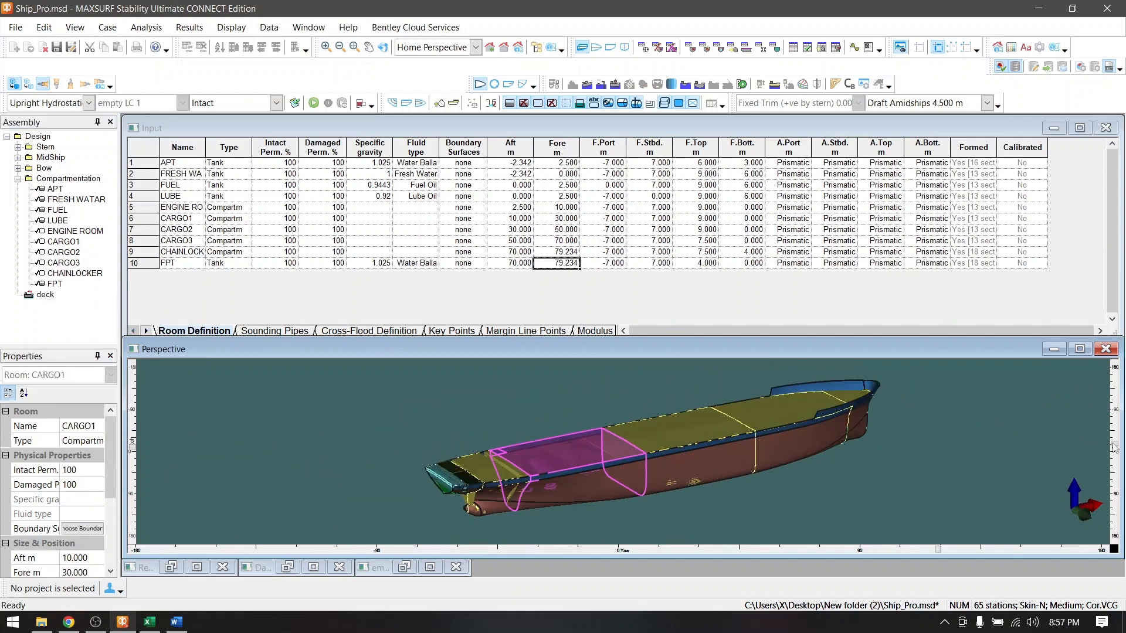
Add two downflooding points to the Key Points table and name them PORT and STRBD
{"action": "left_click", "coordinate": [524, 304]}
{"action": "left_click", "coordinate": [274, 331]}
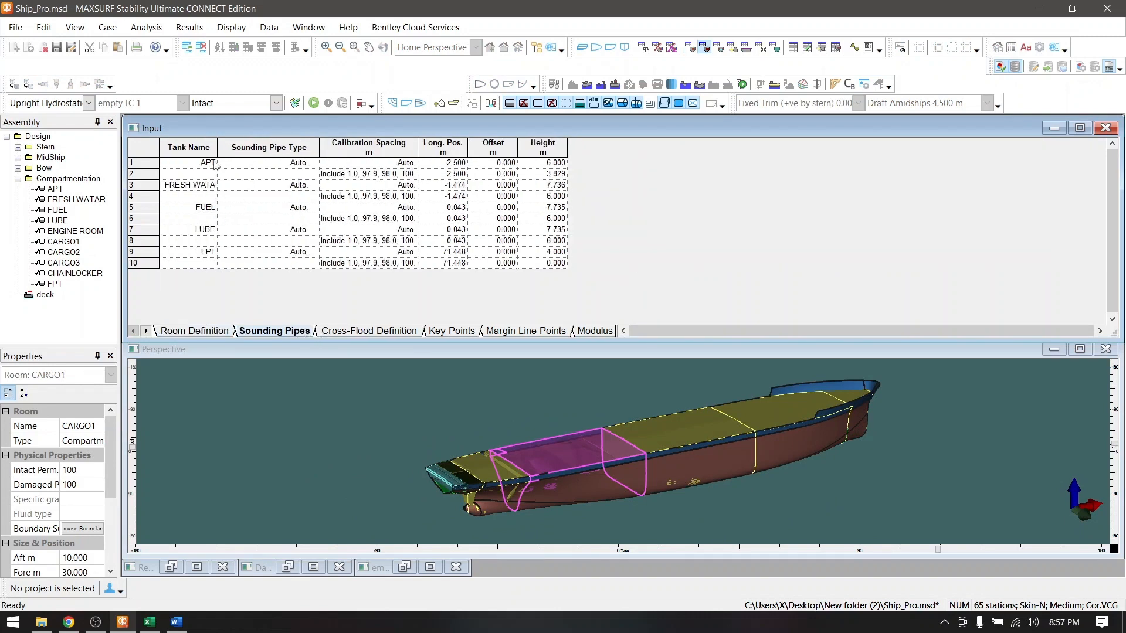
{"action": "left_click", "coordinate": [390, 331]}
{"action": "left_click", "coordinate": [451, 331]}
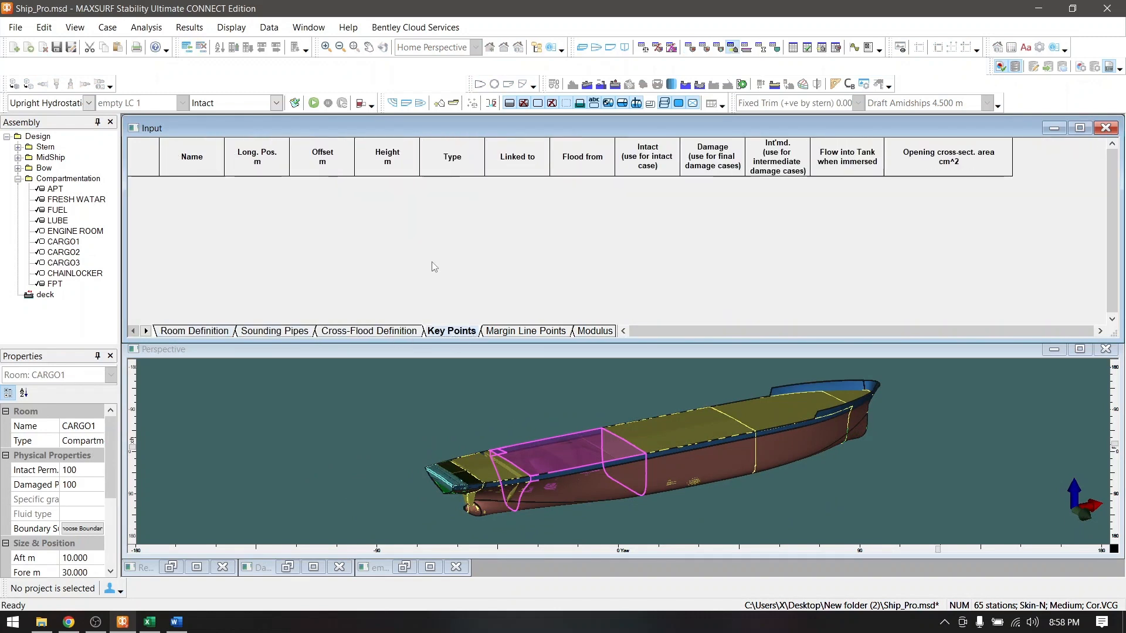
{"action": "type", "text": "PORT"}
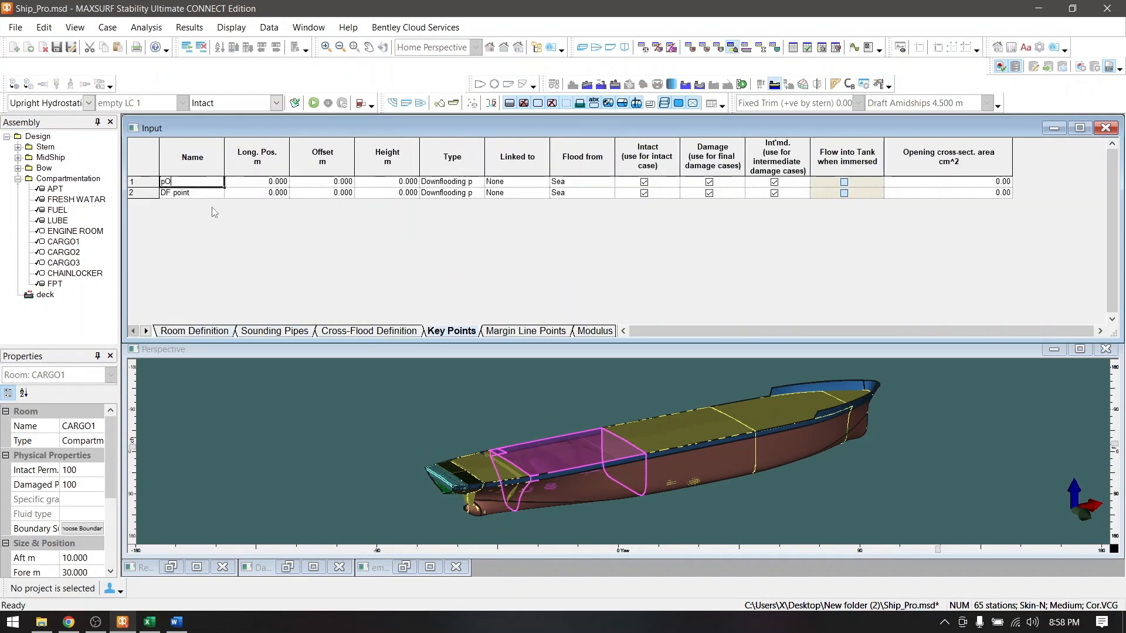
{"action": "key", "text": "Return"}
{"action": "type", "text": "s"}
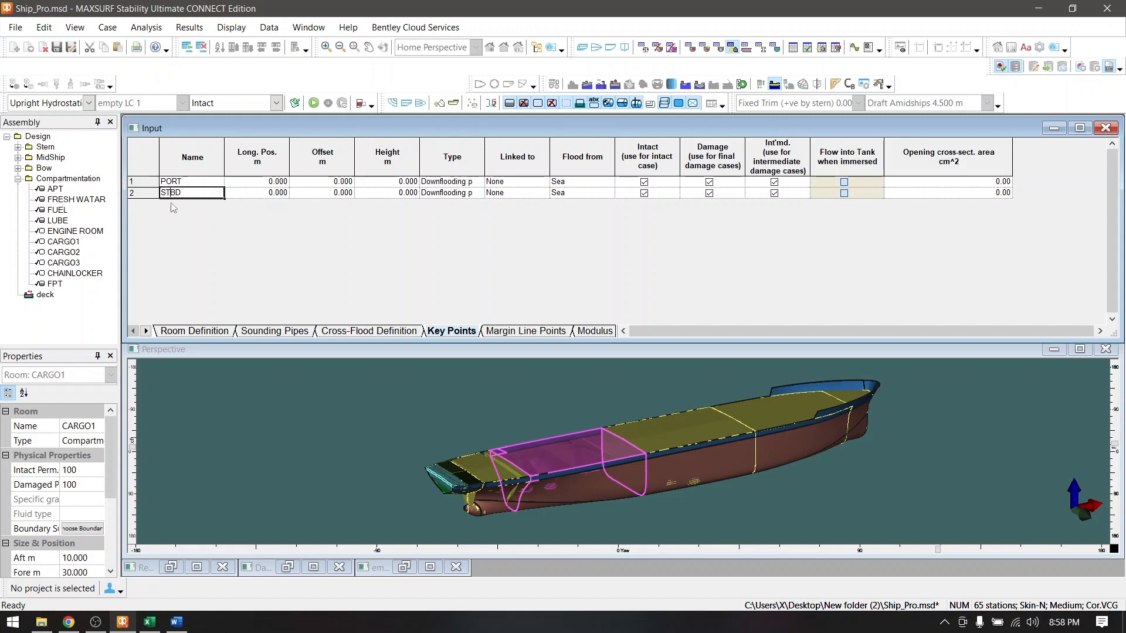
{"action": "type", "text": "R"}
{"action": "left_click", "coordinate": [315, 193]}
Set both key points' longitudinal position to 2.5 m, with offsets of -7 m for PORT and 7 m for STRBD
{"action": "left_click", "coordinate": [264, 183]}
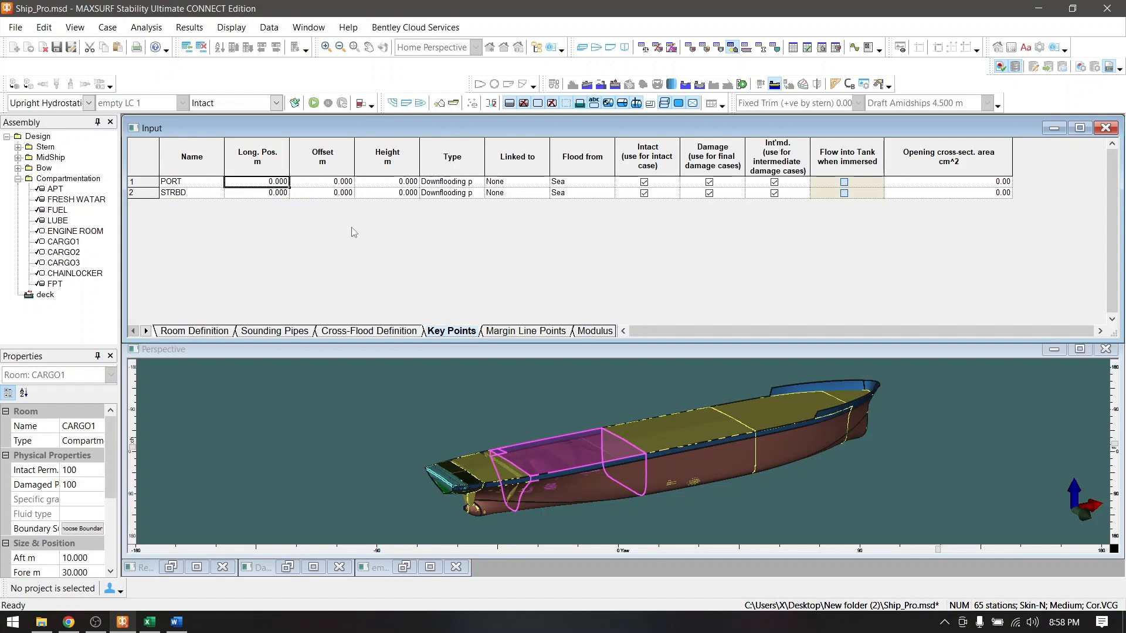
{"action": "type", "text": "2.5"}
{"action": "key", "text": "Return"}
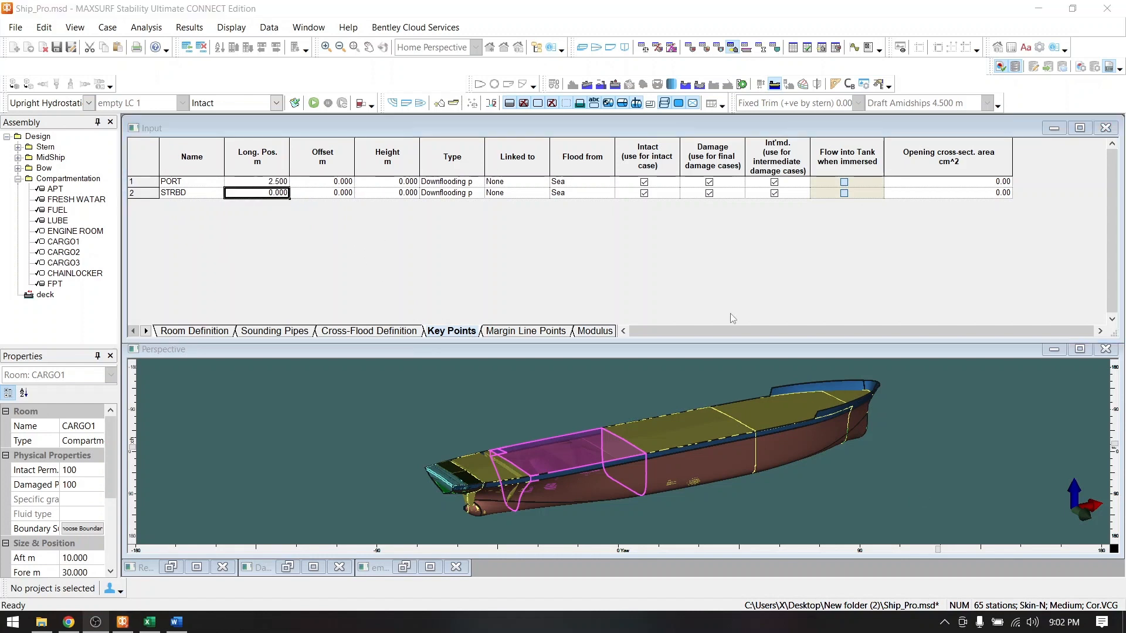
{"action": "left_click", "coordinate": [867, 30]}
{"action": "type", "text": "2.5"}
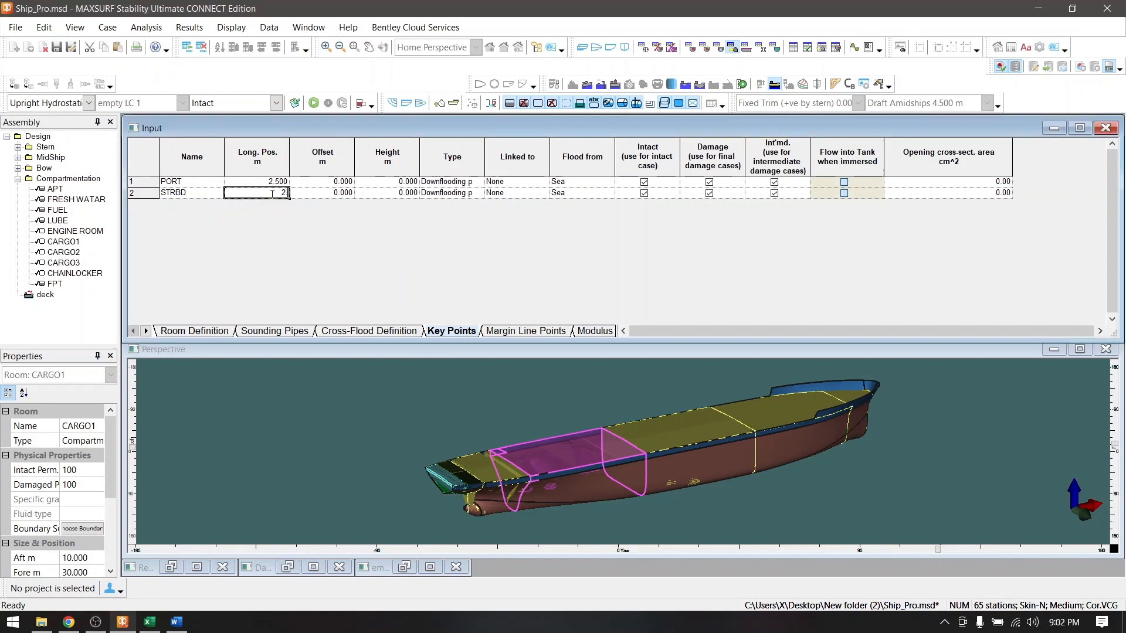
{"action": "left_click", "coordinate": [349, 183]}
{"action": "type", "text": "-7"}
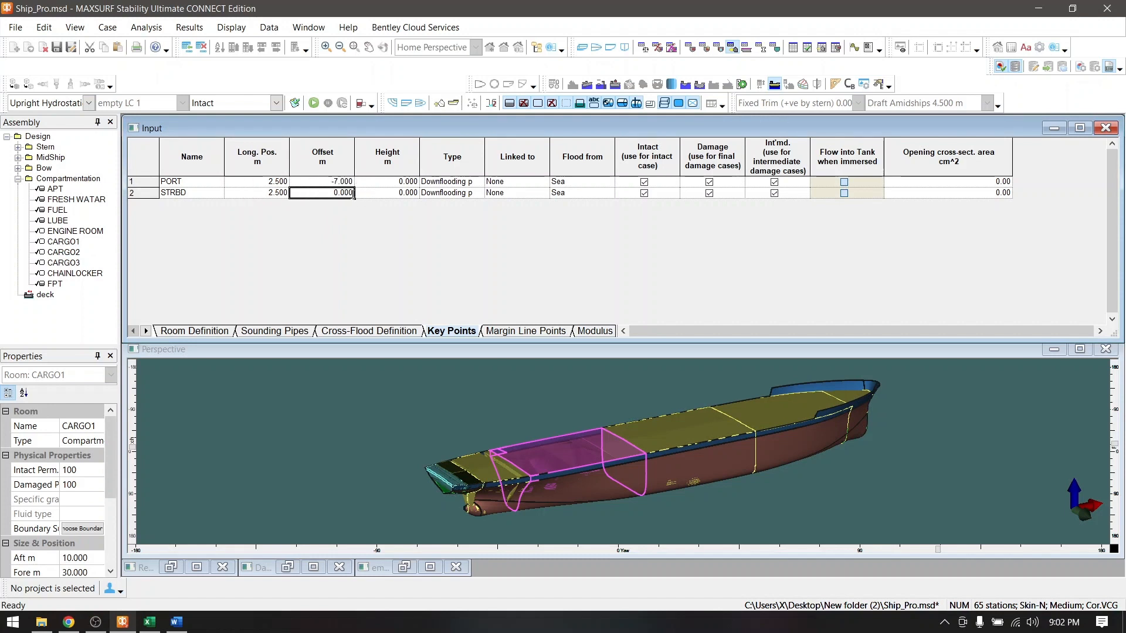
Try a height of 9 m for both the PORT and STRBD key points
{"action": "left_click", "coordinate": [370, 185]}
{"action": "scroll", "coordinate": [500, 489], "scroll_direction": "up", "scroll_amount": 2}
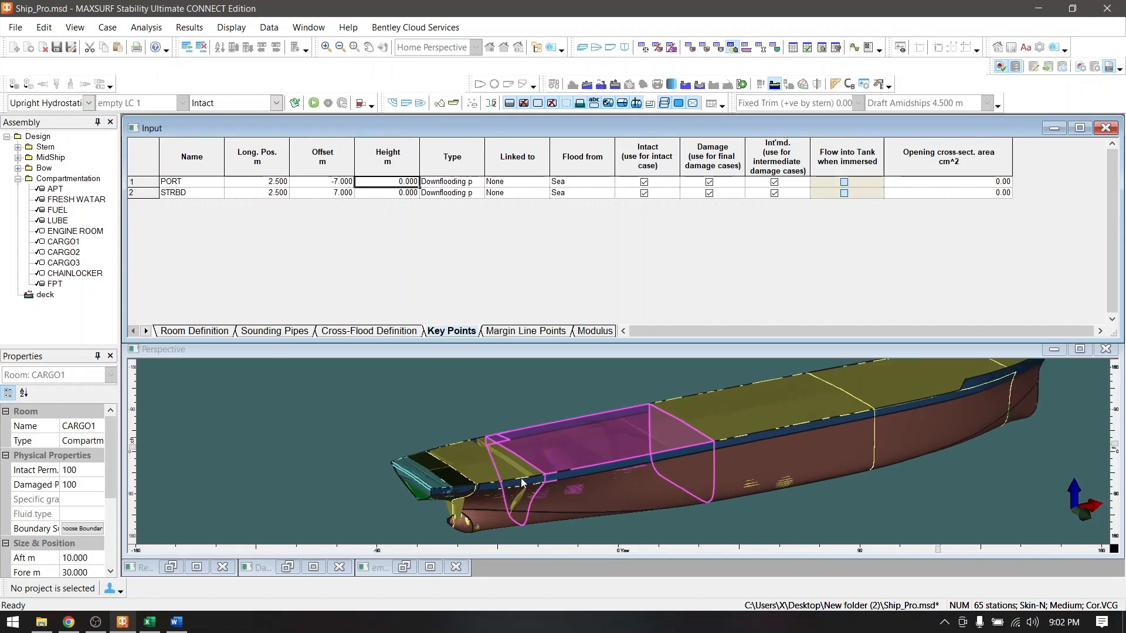
{"action": "type", "text": "9"}
{"action": "key", "text": "Return"}
{"action": "type", "text": "9"}
{"action": "key", "text": "Return"}
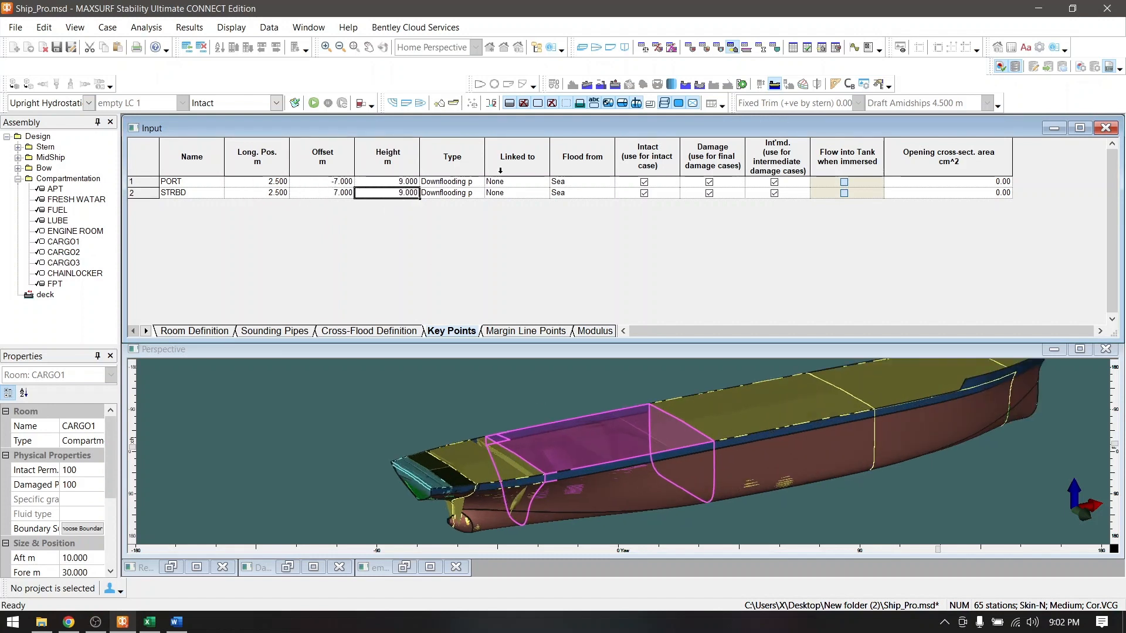
Display the key points in the profile view and check their position against the deck edge at the stern
{"action": "left_click", "coordinate": [438, 106]}
{"action": "left_click", "coordinate": [610, 48]}
{"action": "scroll", "coordinate": [566, 410], "scroll_direction": "down", "scroll_amount": 5}
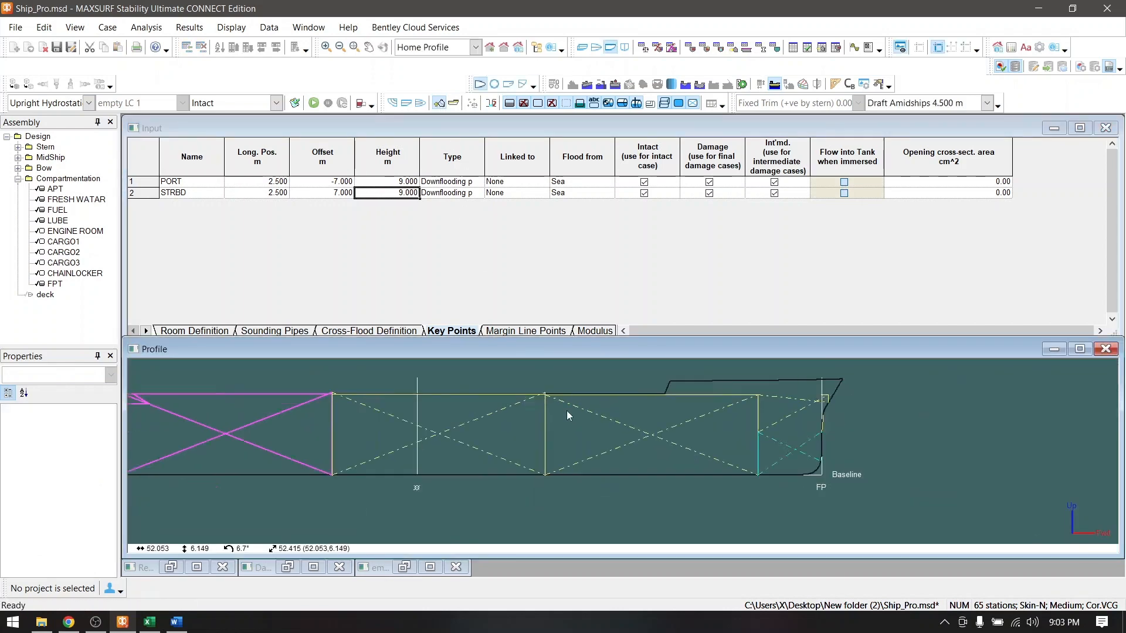
{"action": "scroll", "coordinate": [269, 386], "scroll_direction": "up", "scroll_amount": 5}
{"action": "scroll", "coordinate": [269, 387], "scroll_direction": "down", "scroll_amount": 3}
{"action": "scroll", "coordinate": [249, 388], "scroll_direction": "up", "scroll_amount": 4}
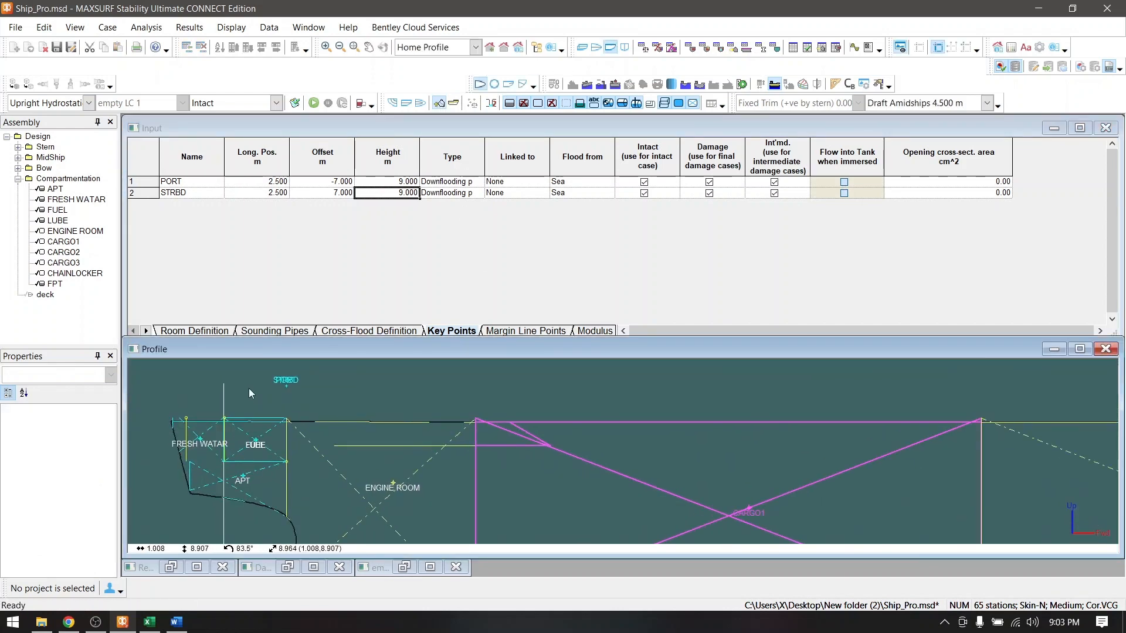
Set the height of the PORT and STRBD key points to 7 m, keeping the downflooding type
{"action": "left_click", "coordinate": [410, 183]}
{"action": "type", "text": "7"}
{"action": "key", "text": "Return"}
{"action": "type", "text": "7"}
{"action": "key", "text": "Return"}
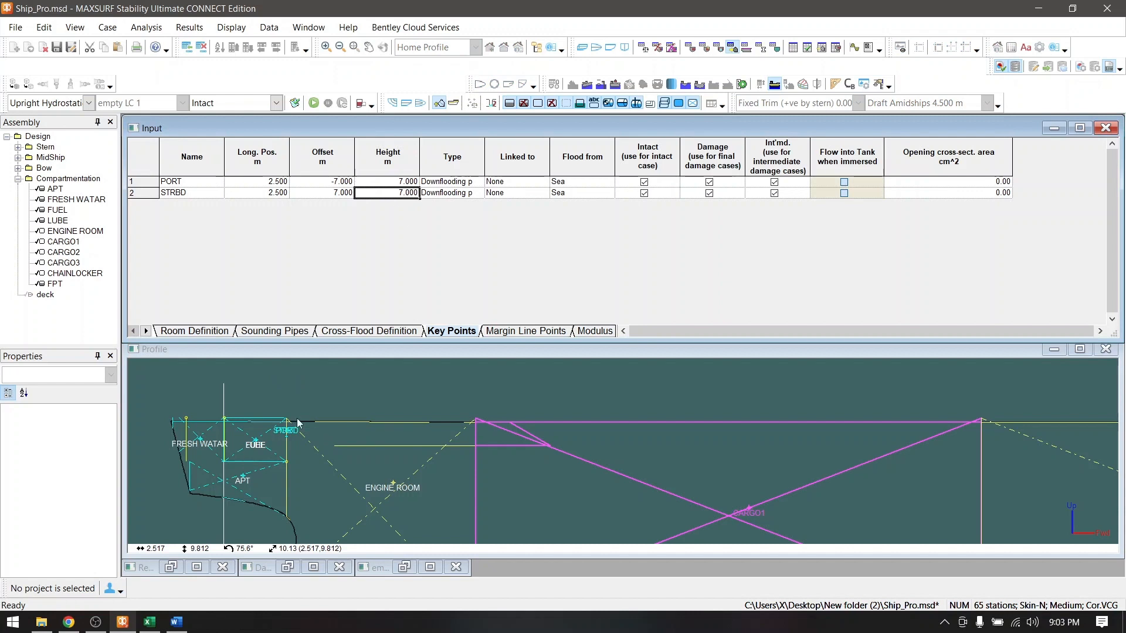
{"action": "scroll", "coordinate": [223, 394], "scroll_direction": "down", "scroll_amount": 5}
{"action": "scroll", "coordinate": [346, 367], "scroll_direction": "up", "scroll_amount": 1}
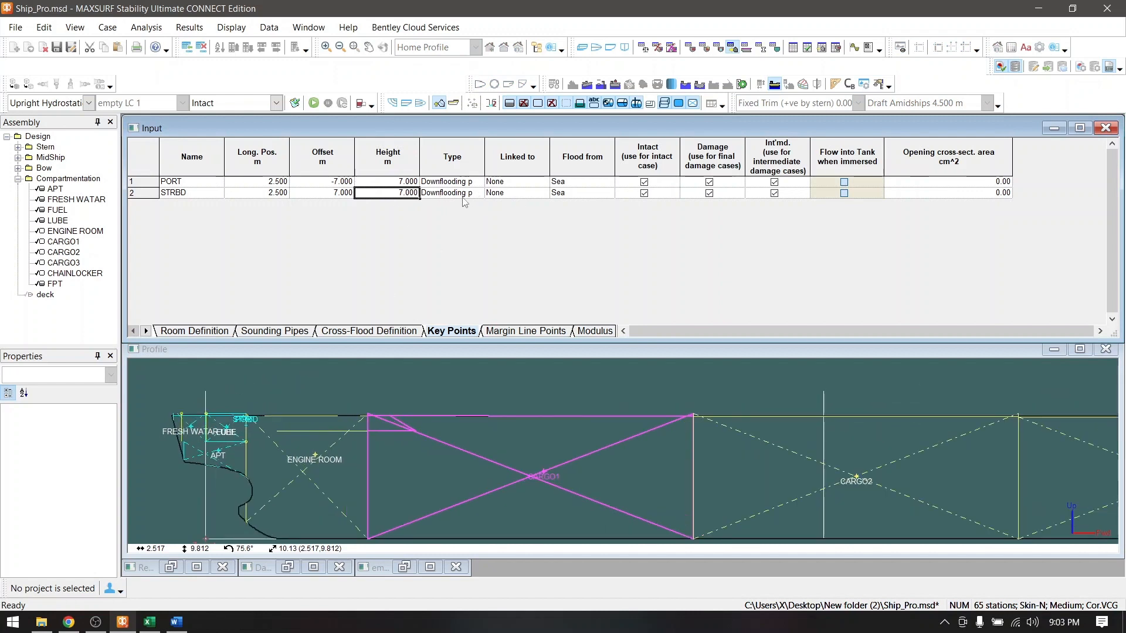
{"action": "left_click", "coordinate": [461, 197]}
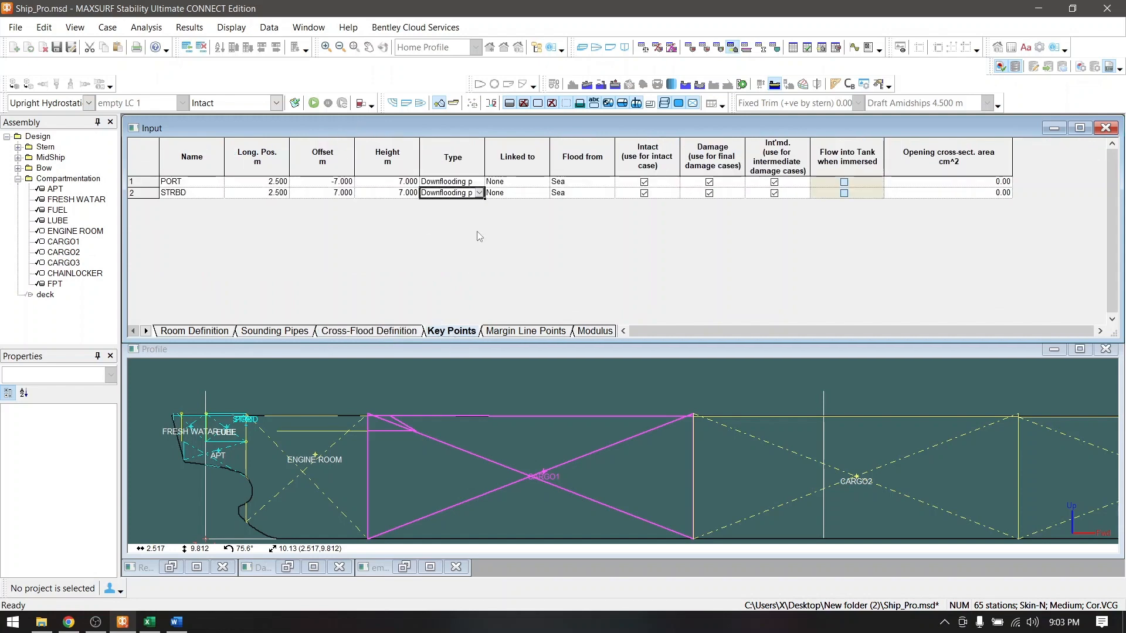
Open the Margin Line Points table and display the margin line along the hull in the profile view
{"action": "left_click", "coordinate": [526, 328]}
{"action": "scroll", "coordinate": [222, 196], "scroll_direction": "down", "scroll_amount": 8}
{"action": "left_click", "coordinate": [542, 404]}
{"action": "scroll", "coordinate": [534, 415], "scroll_direction": "up", "scroll_amount": 6}
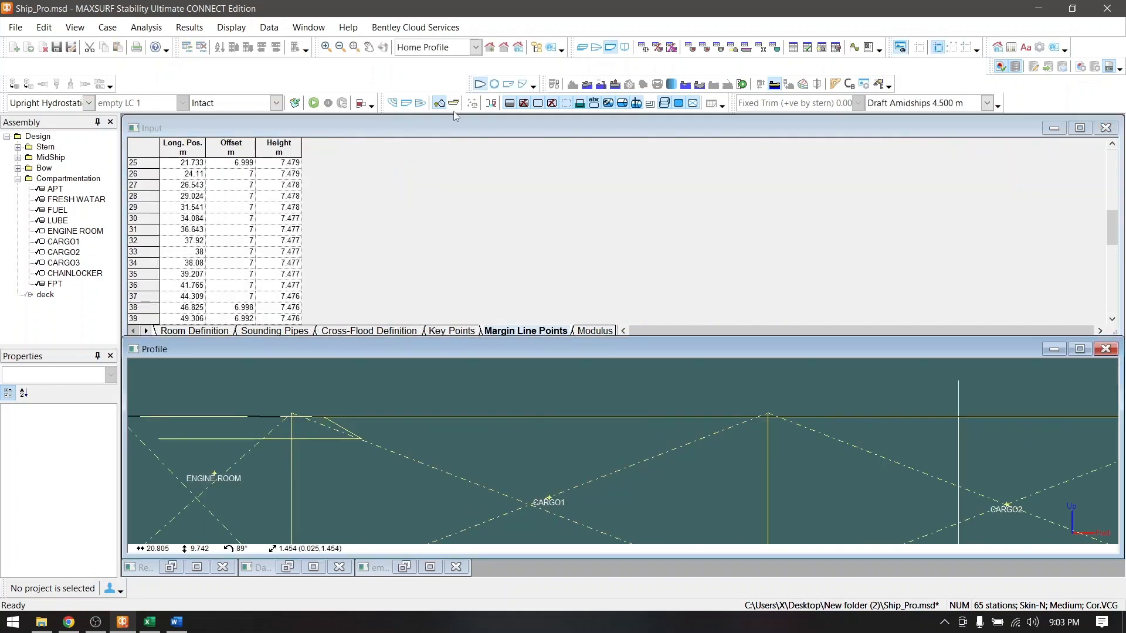
{"action": "scroll", "coordinate": [469, 394], "scroll_direction": "down", "scroll_amount": 6}
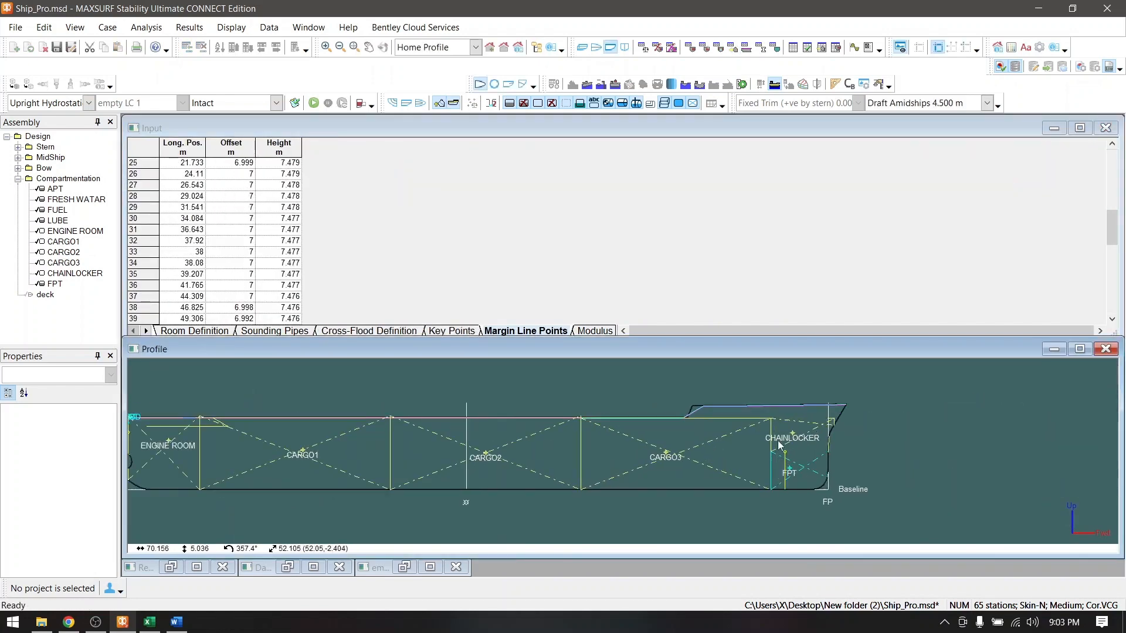
{"action": "scroll", "coordinate": [814, 406], "scroll_direction": "up", "scroll_amount": 2}
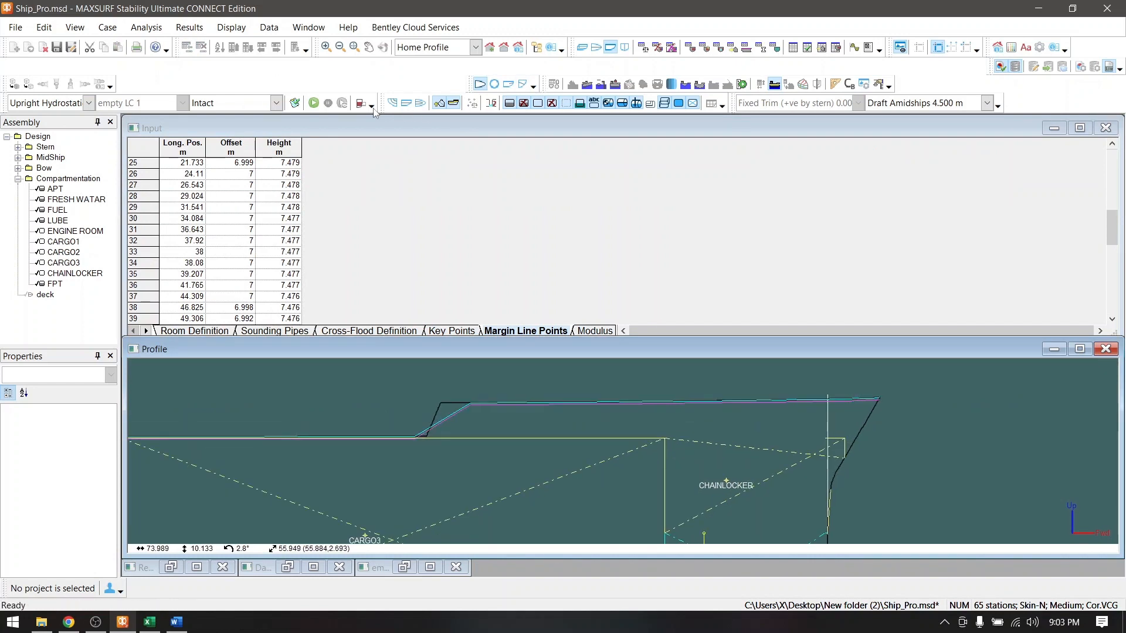
Open the Bulkheads table and add five transverse bulkheads, keeping the whole hull profile in sight
{"action": "left_click", "coordinate": [595, 331]}
{"action": "left_click", "coordinate": [567, 331]}
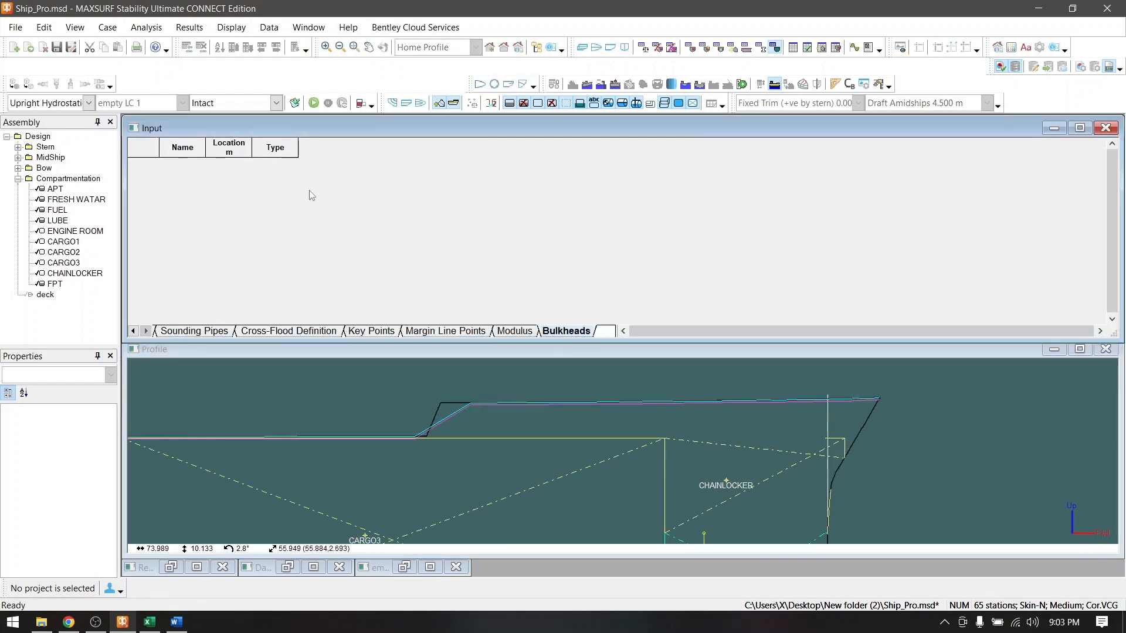
{"action": "scroll", "coordinate": [673, 431], "scroll_direction": "down", "scroll_amount": 2}
{"action": "scroll", "coordinate": [673, 432], "scroll_direction": "down", "scroll_amount": 2}
{"action": "scroll", "coordinate": [369, 454], "scroll_direction": "up", "scroll_amount": 2}
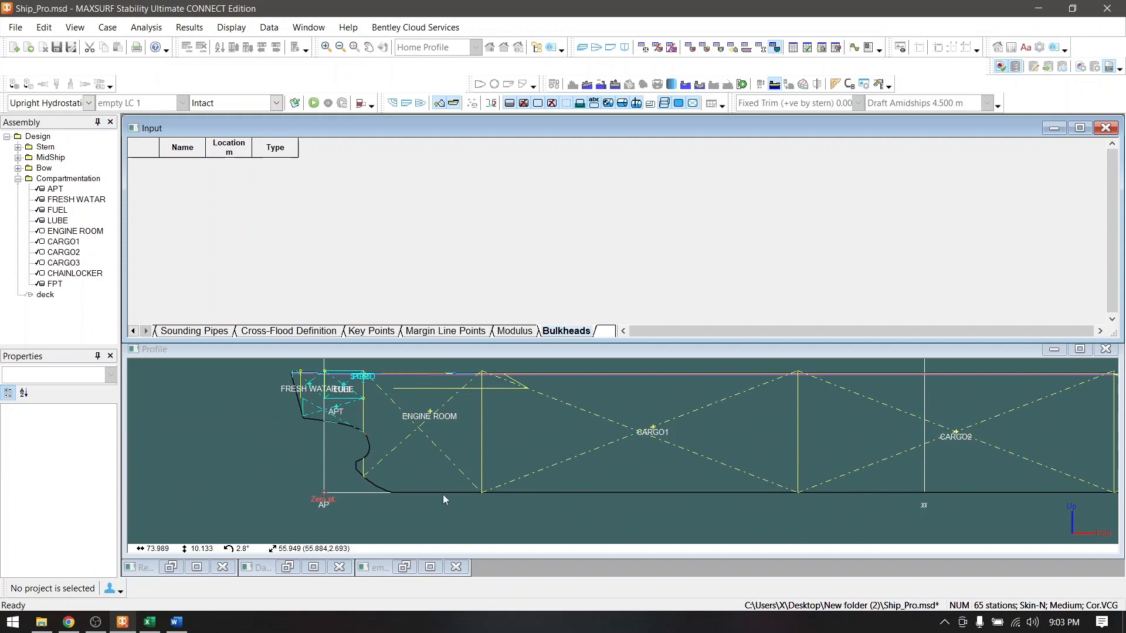
{"action": "scroll", "coordinate": [445, 500], "scroll_direction": "down", "scroll_amount": 2}
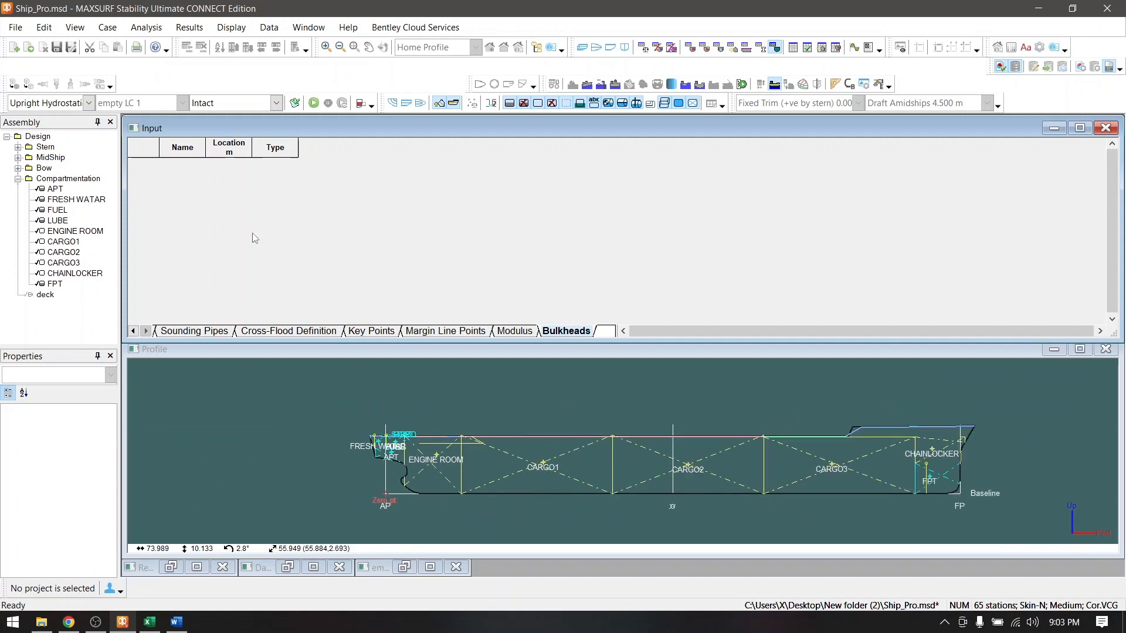
{"action": "left_click", "coordinate": [18, 47]}
{"action": "key", "text": "ctrl+a"}
{"action": "key", "text": "ctrl+a"}
{"action": "key", "text": "ctrl+a"}
{"action": "key", "text": "ctrl+a"}
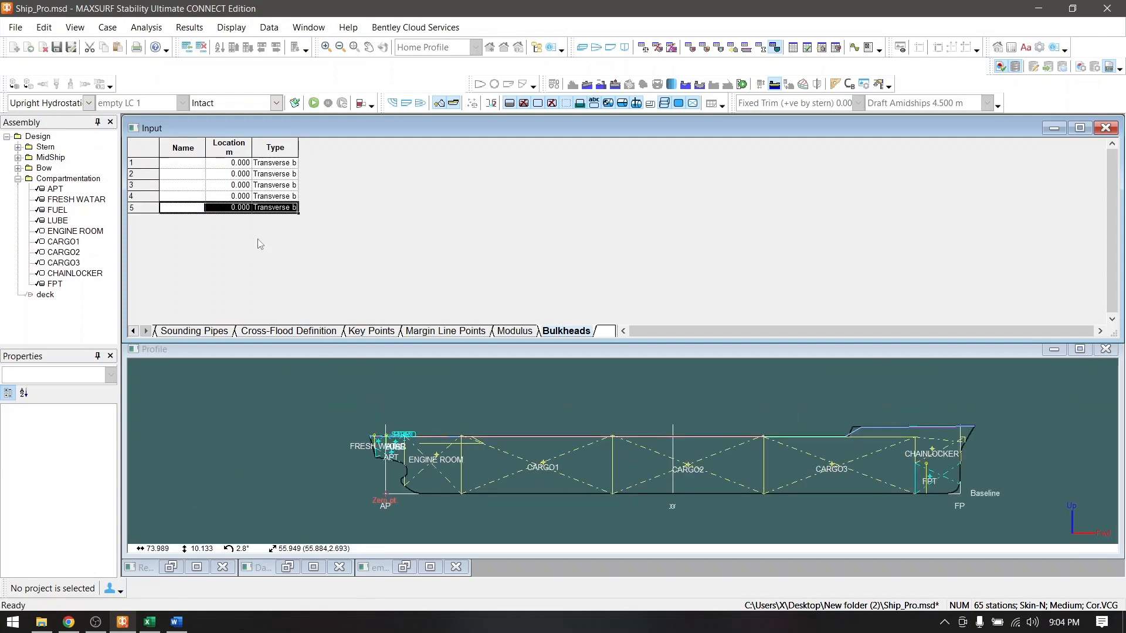
Set the location of one bulkhead to 2.5 m, at the aft end of the engine room
{"action": "scroll", "coordinate": [403, 448], "scroll_direction": "up", "scroll_amount": 2}
{"action": "left_click", "coordinate": [235, 163]}
{"action": "type", "text": "2.5"}
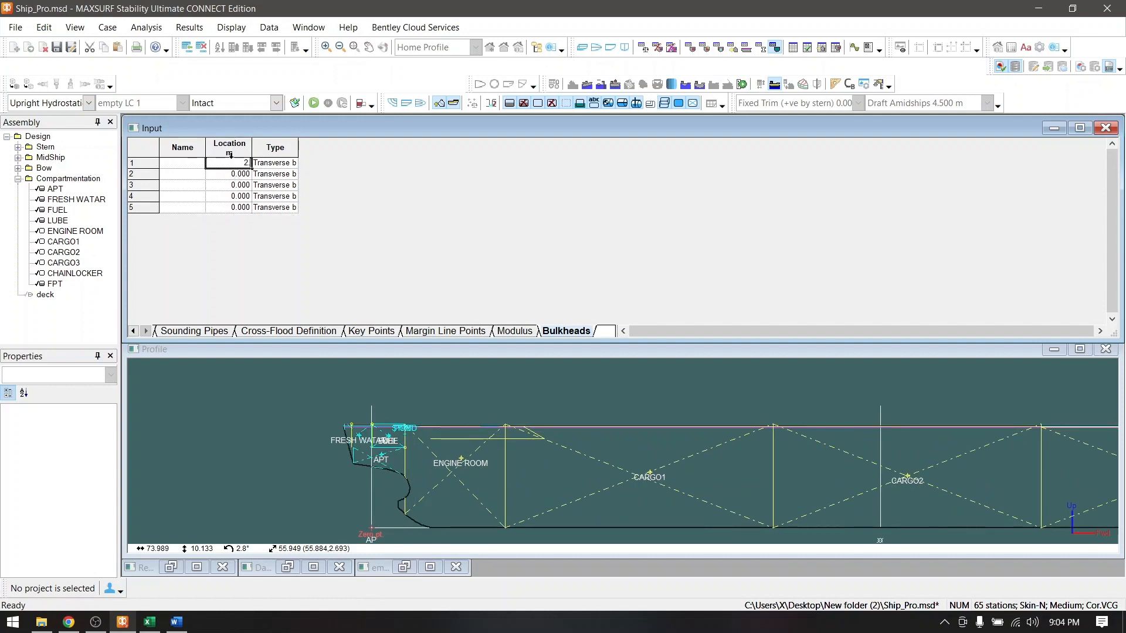
{"action": "key", "text": "Return"}
{"action": "left_click", "coordinate": [235, 163]}
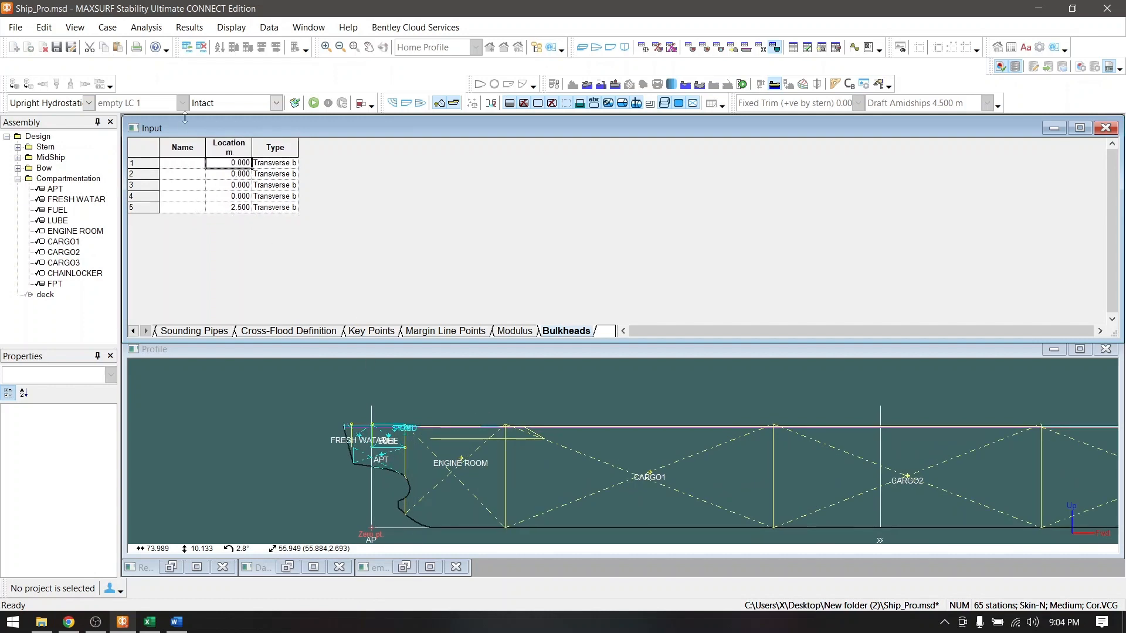
Check the compartment boundaries in the Room Definition table and locate the remaining bulkheads at 10, 30, 50 and 70 m
{"action": "left_click", "coordinate": [133, 330]}
{"action": "left_click", "coordinate": [194, 331]}
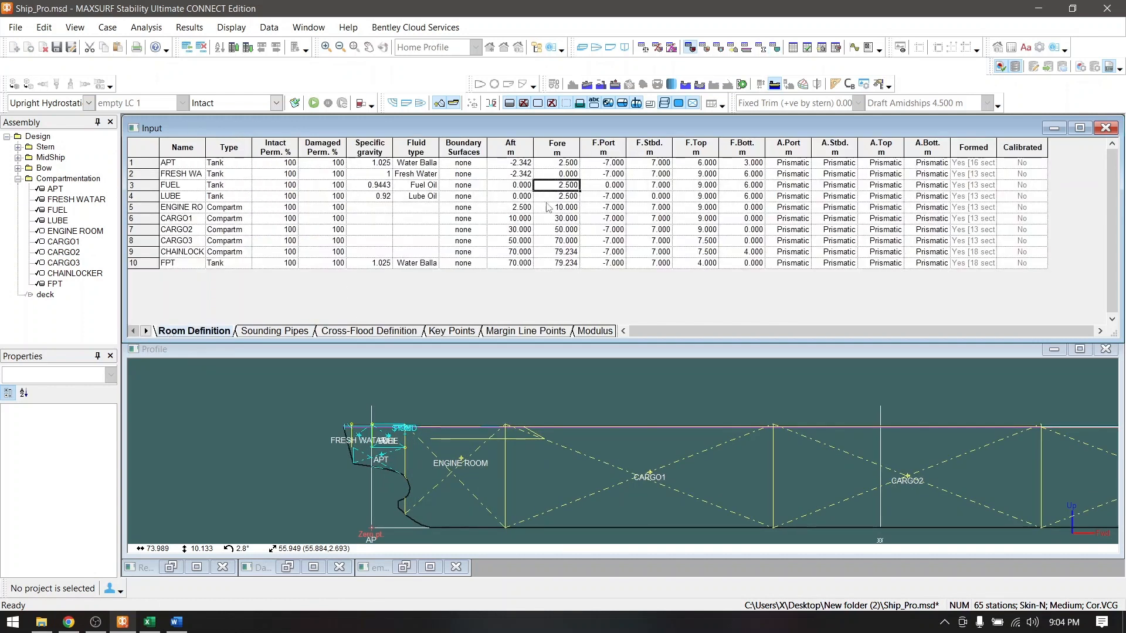
{"action": "left_click", "coordinate": [593, 330]}
{"action": "left_click", "coordinate": [566, 331]}
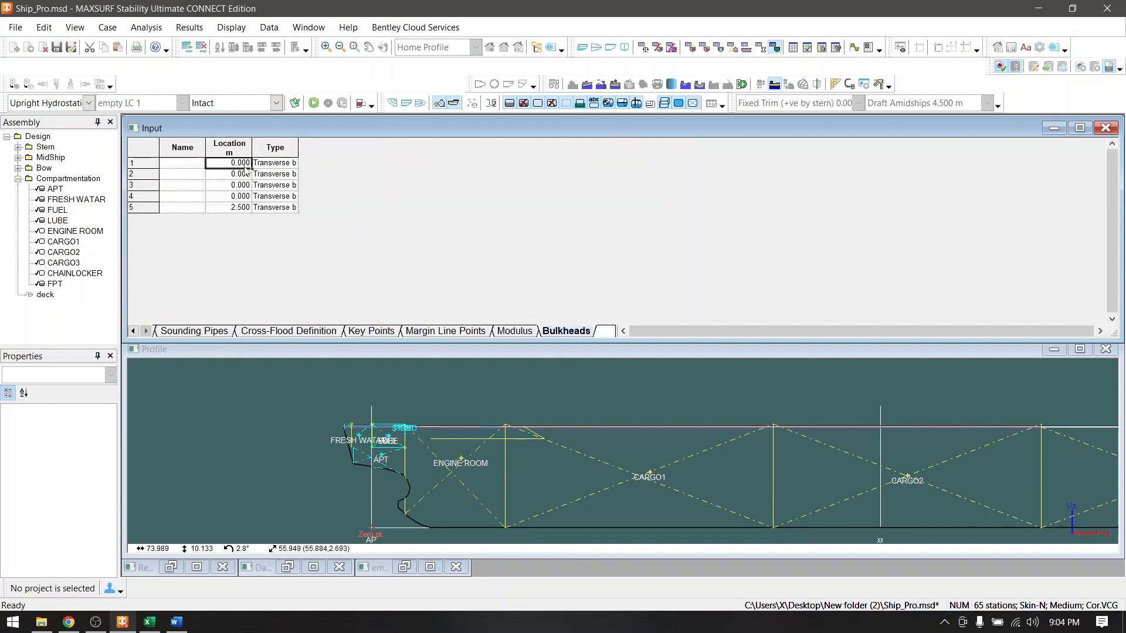
{"action": "left_click", "coordinate": [247, 174]}
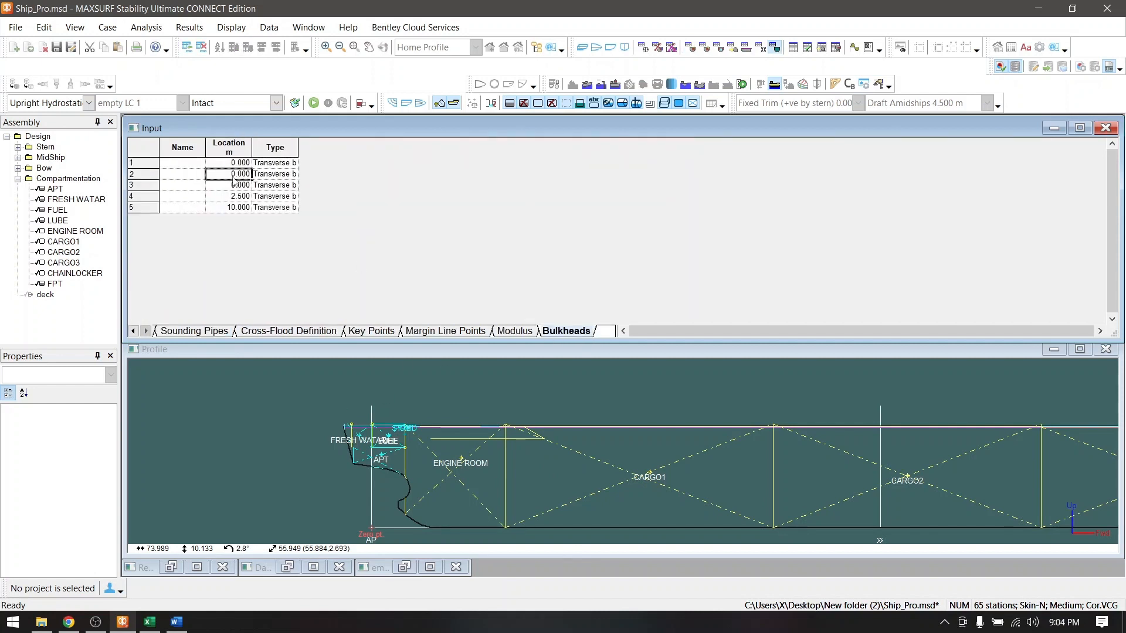
{"action": "left_click", "coordinate": [247, 184]}
{"action": "left_click", "coordinate": [242, 174]}
{"action": "type", "text": "50"}
{"action": "left_click", "coordinate": [225, 163]}
{"action": "type", "text": "70"}
{"action": "left_click", "coordinate": [229, 174]}
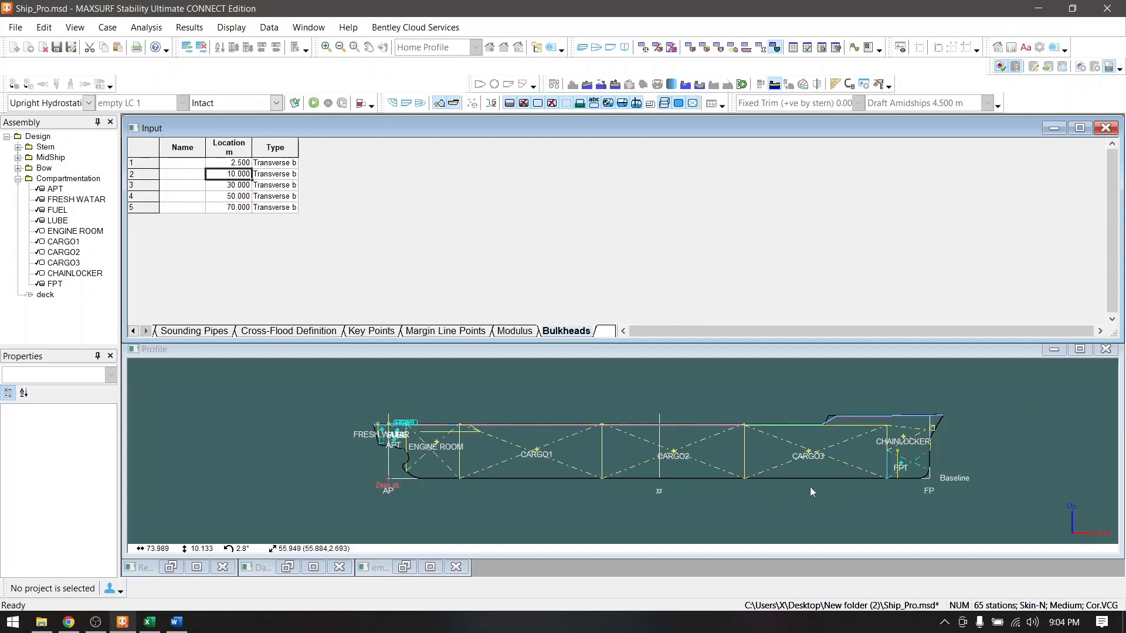
Name the five bulkheads BHD1, BHD2, BHD3, BHD4 and BHD5 in order from aft to forward
{"action": "left_click", "coordinate": [181, 167]}
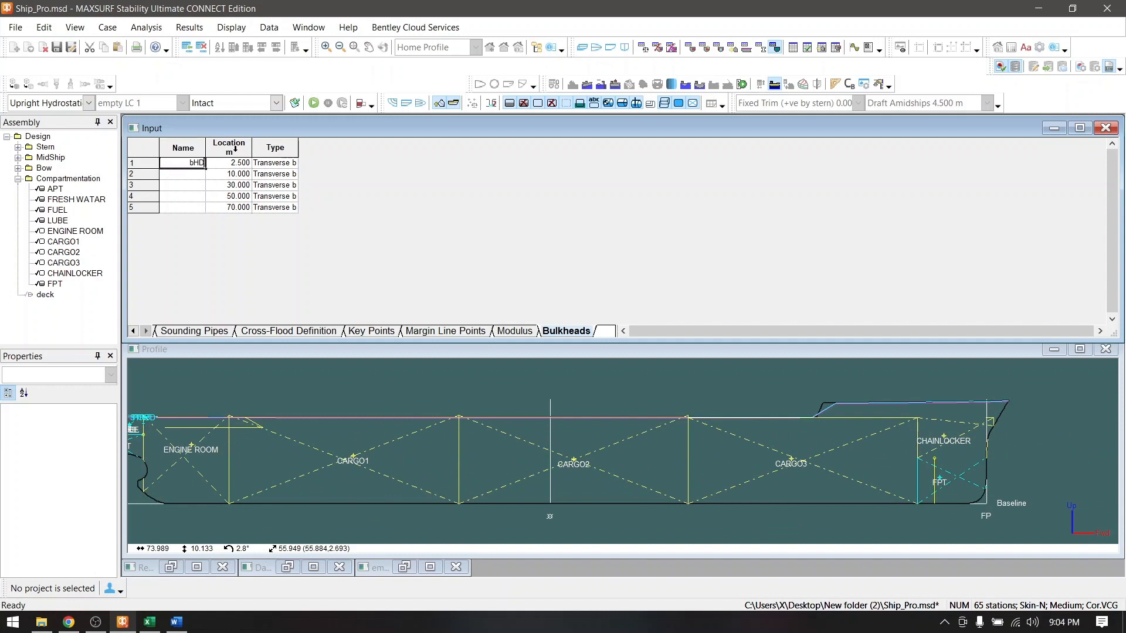
{"action": "type", "text": "BHD1"}
{"action": "key", "text": "Return"}
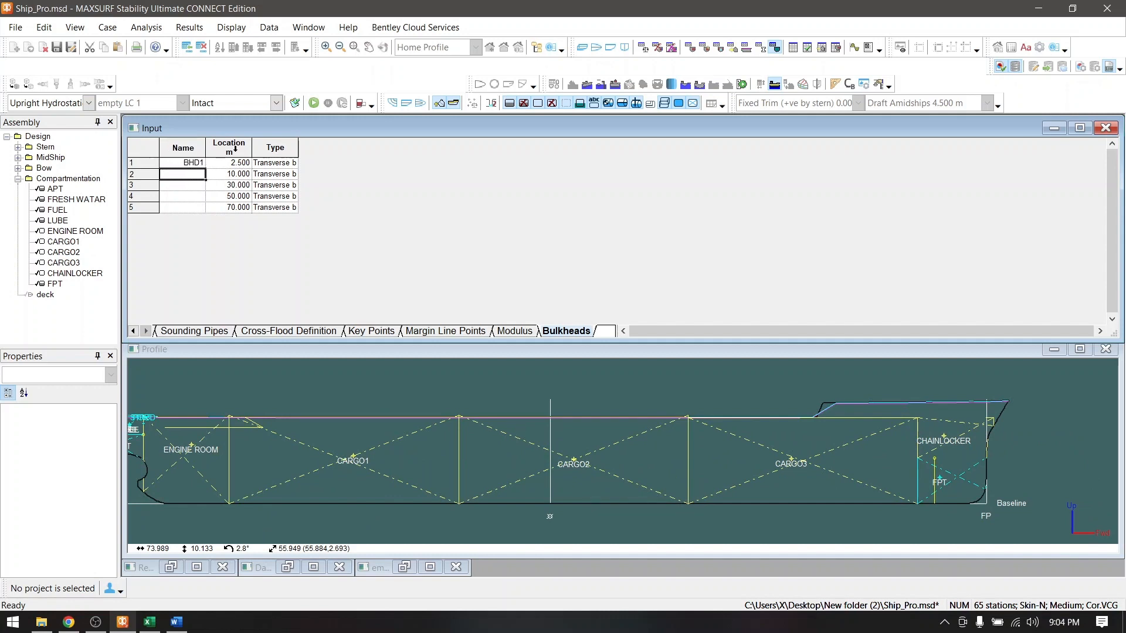
{"action": "type", "text": "BHD2"}
{"action": "key", "text": "Return"}
{"action": "type", "text": "BHD3"}
{"action": "key", "text": "Return"}
{"action": "type", "text": "BGD"}
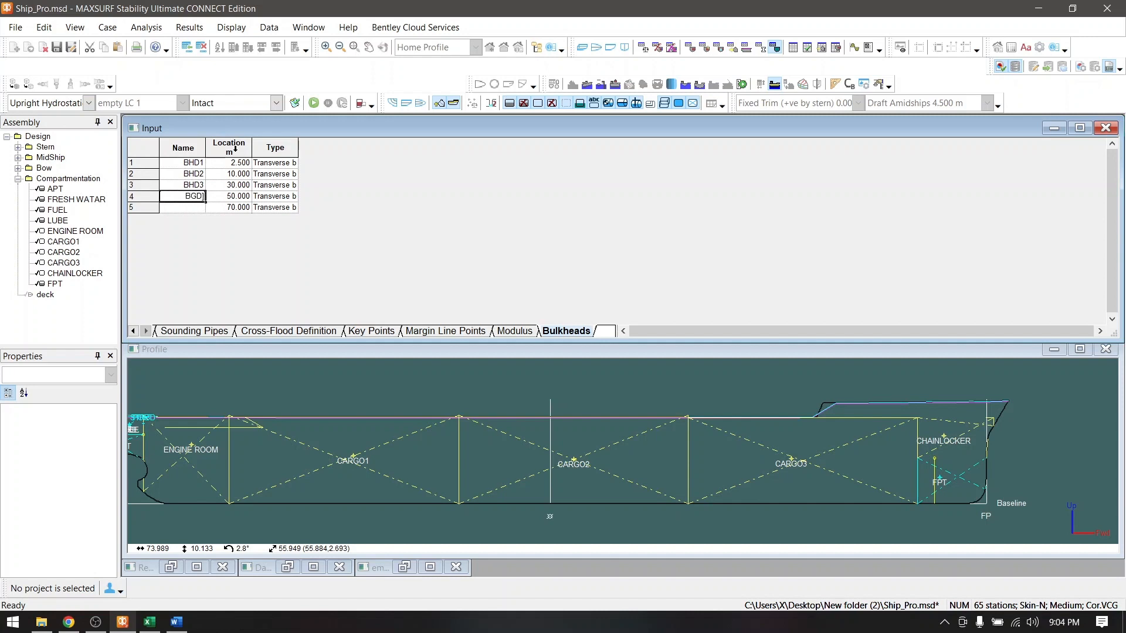
{"action": "type", "text": "4"}
{"action": "key", "text": "Return"}
{"action": "type", "text": "BHD5"}
{"action": "left_click", "coordinate": [228, 196]}
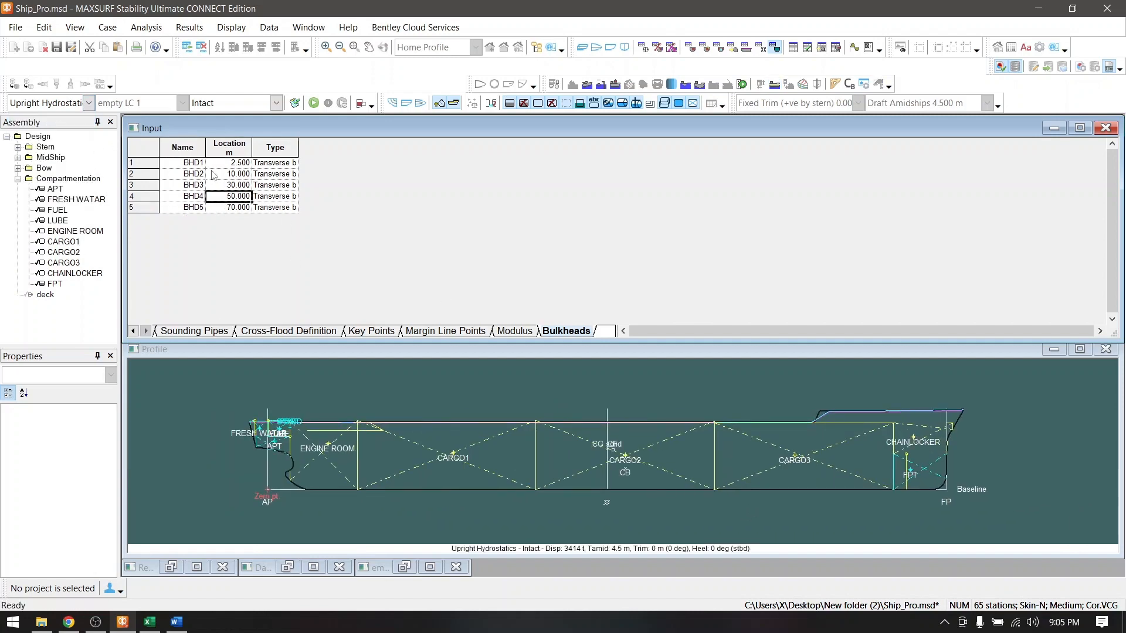
Enlarge the design view, inspect the compartment layout in plan, and display the hydrostatics graph
{"action": "left_click", "coordinate": [1081, 348]}
{"action": "left_click", "coordinate": [596, 47]}
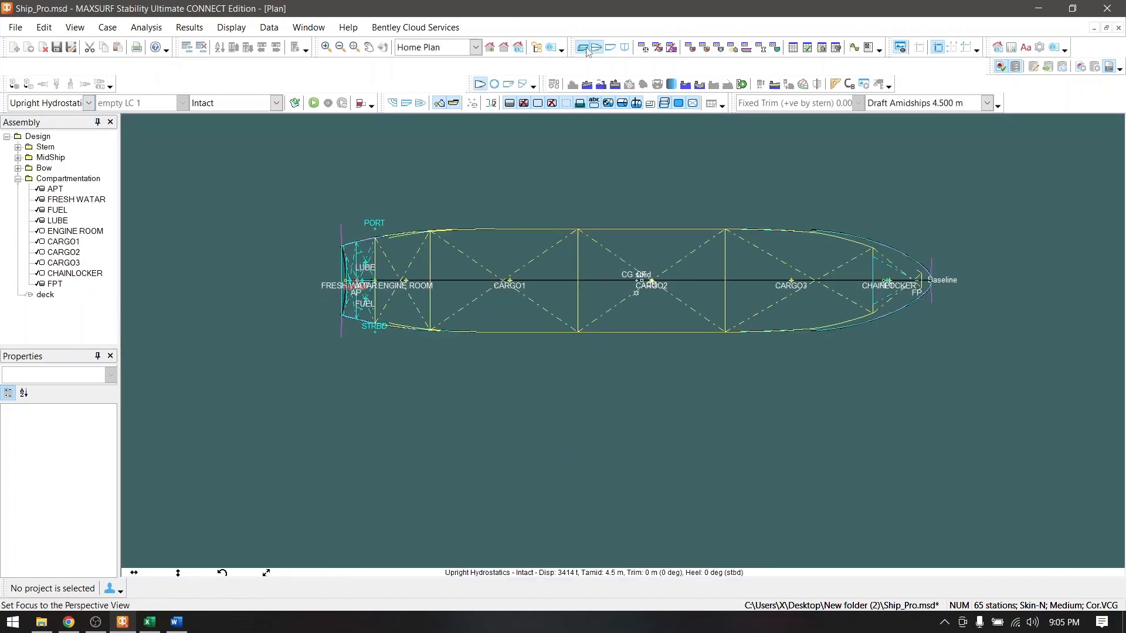
{"action": "left_click", "coordinate": [582, 47]}
{"action": "left_click", "coordinate": [848, 51]}
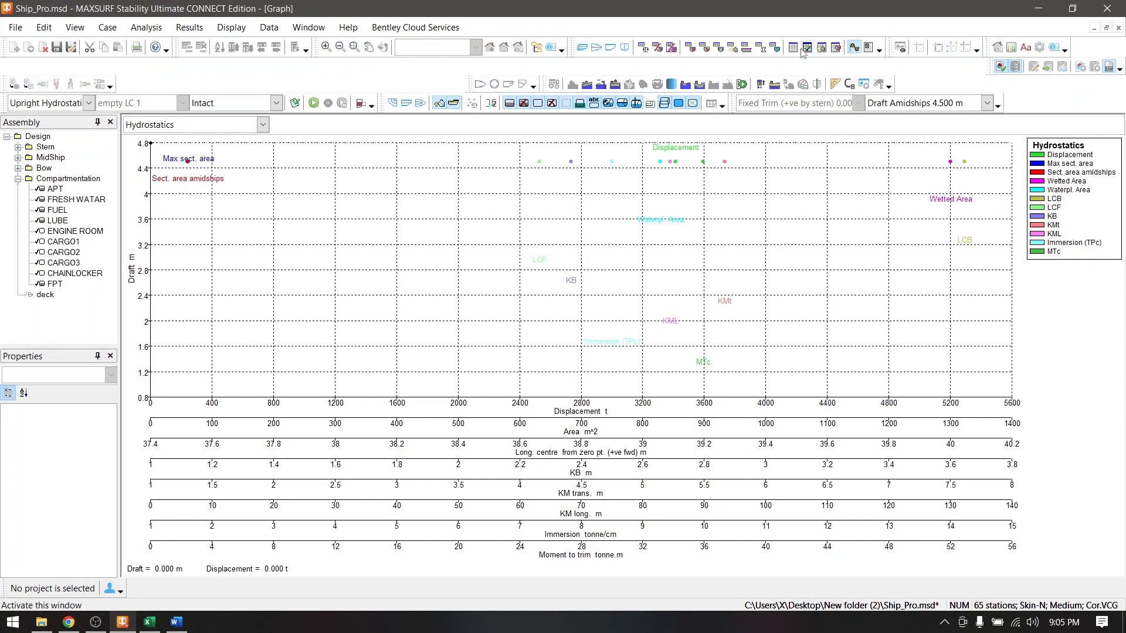